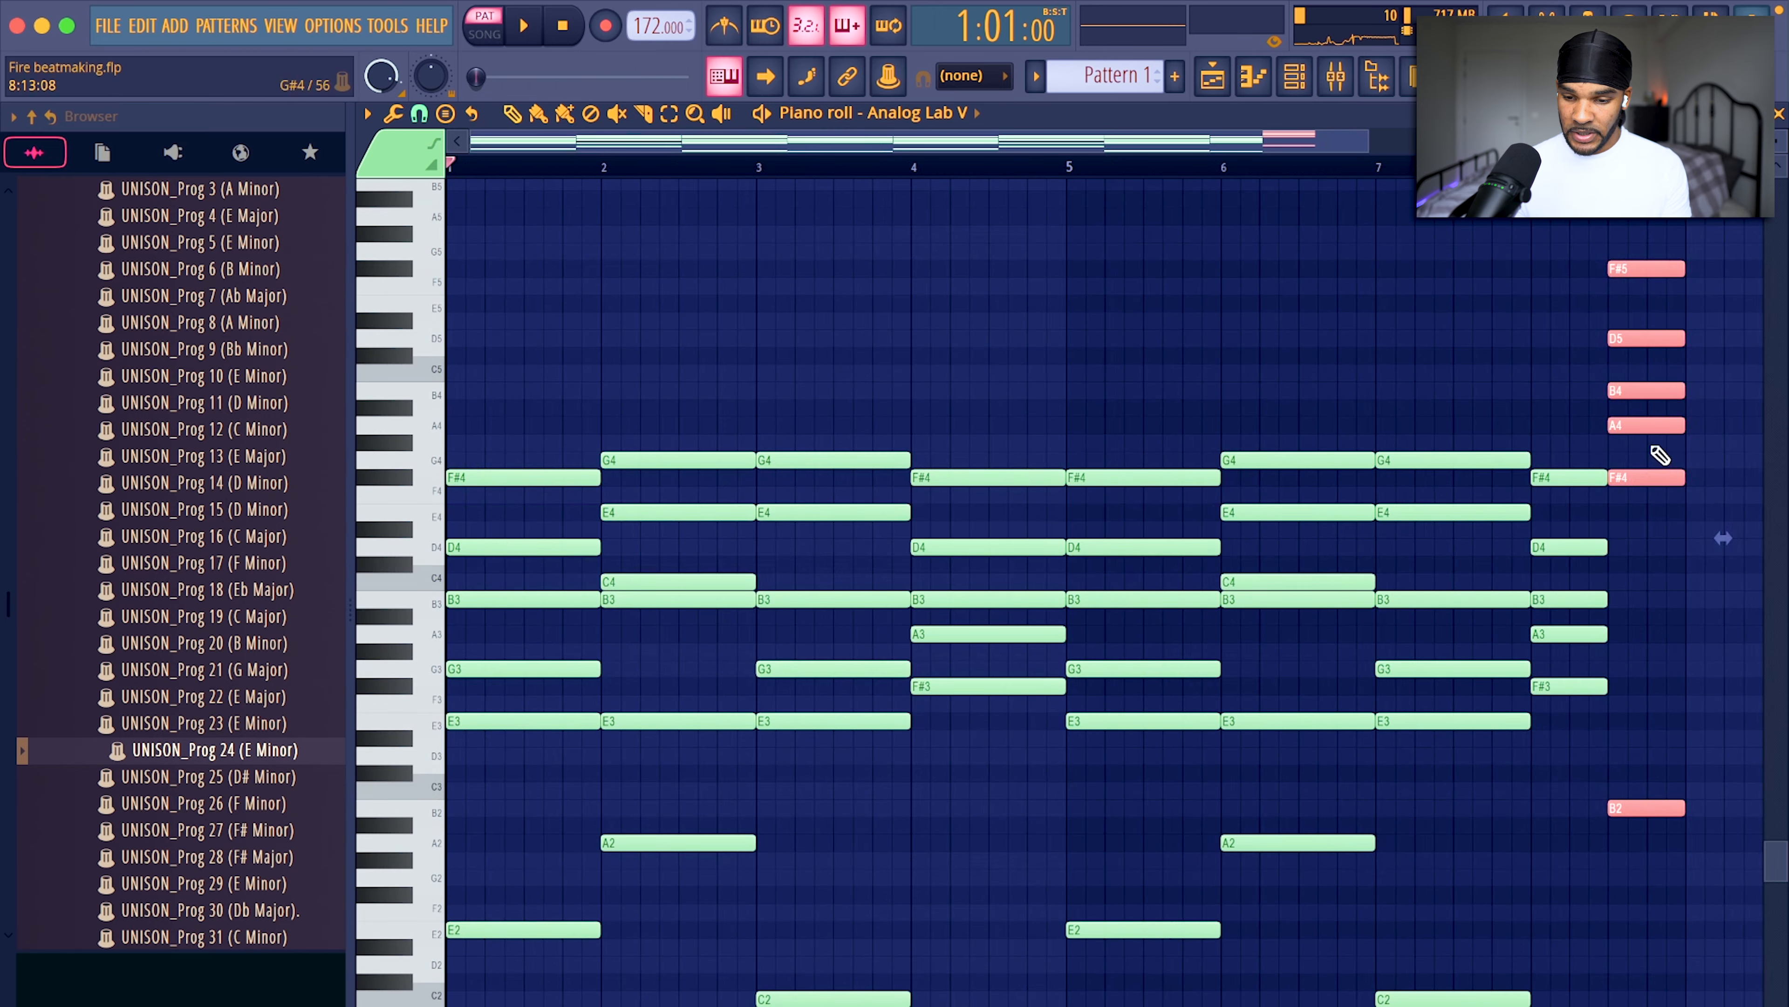
Transpose the upper notes of the last chord in bar 8 down by octaves to match the preceding chord's range.
key(super+Down)
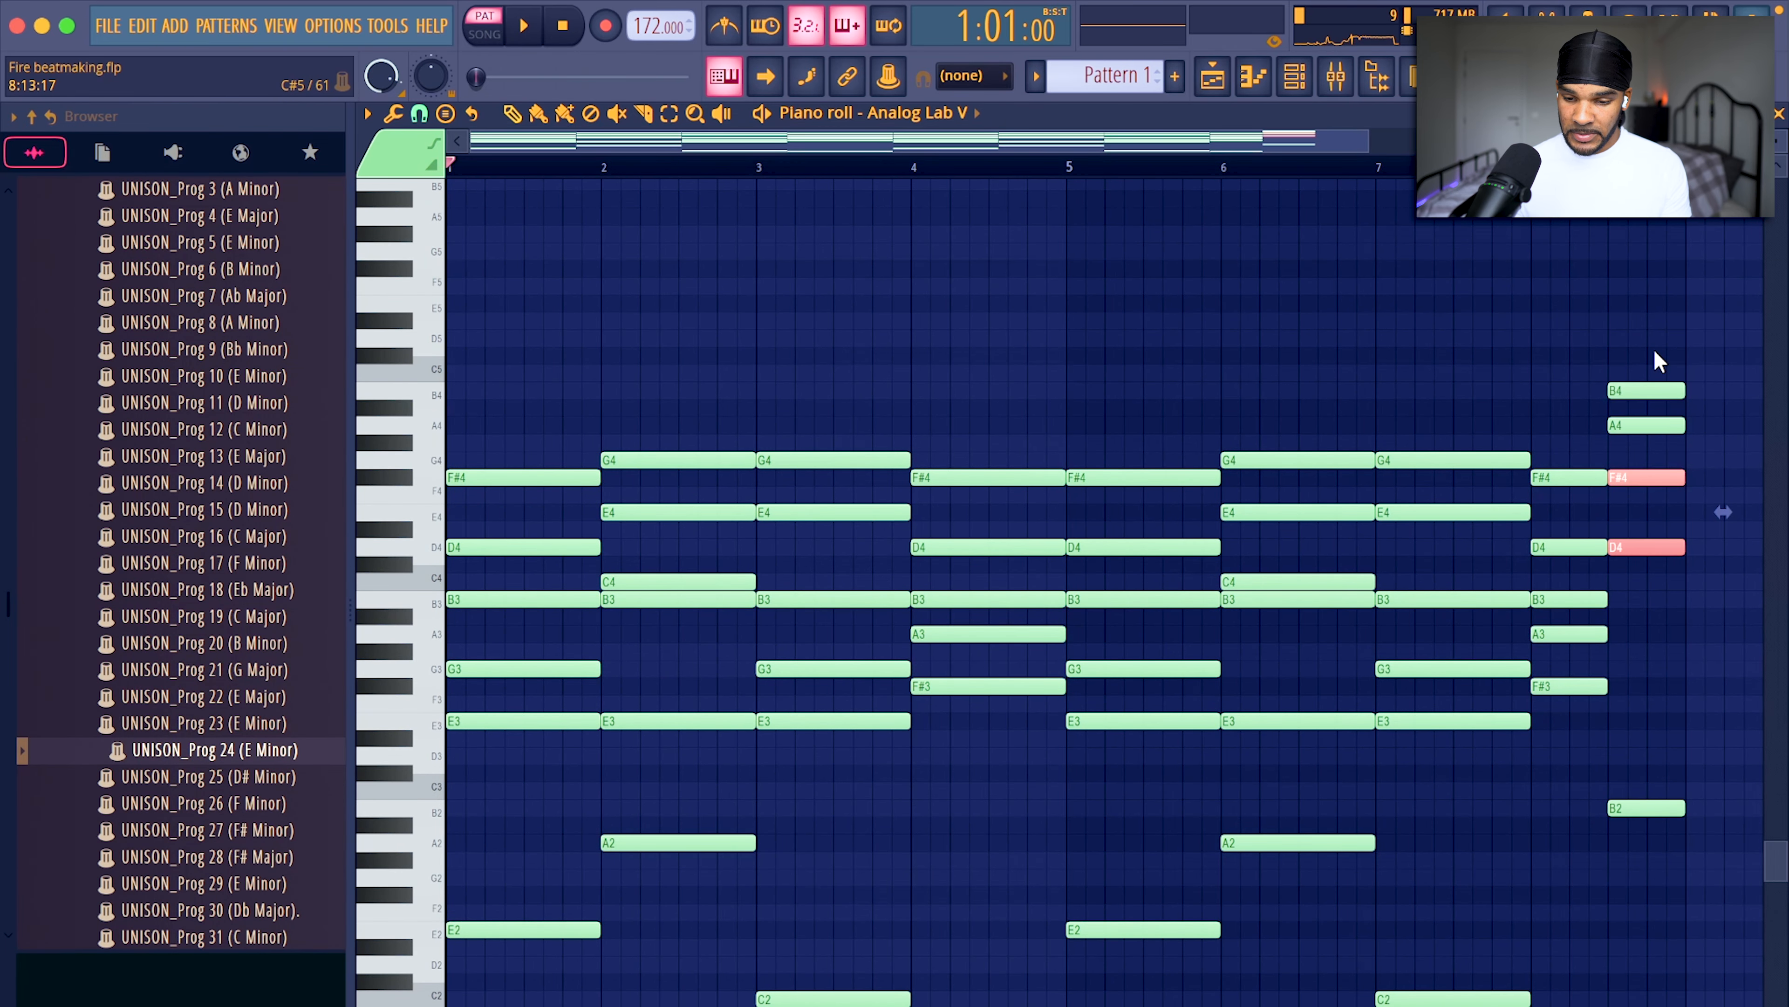
key(super+Down)
super+click(1656, 386)
key(super+Down)
key(space)
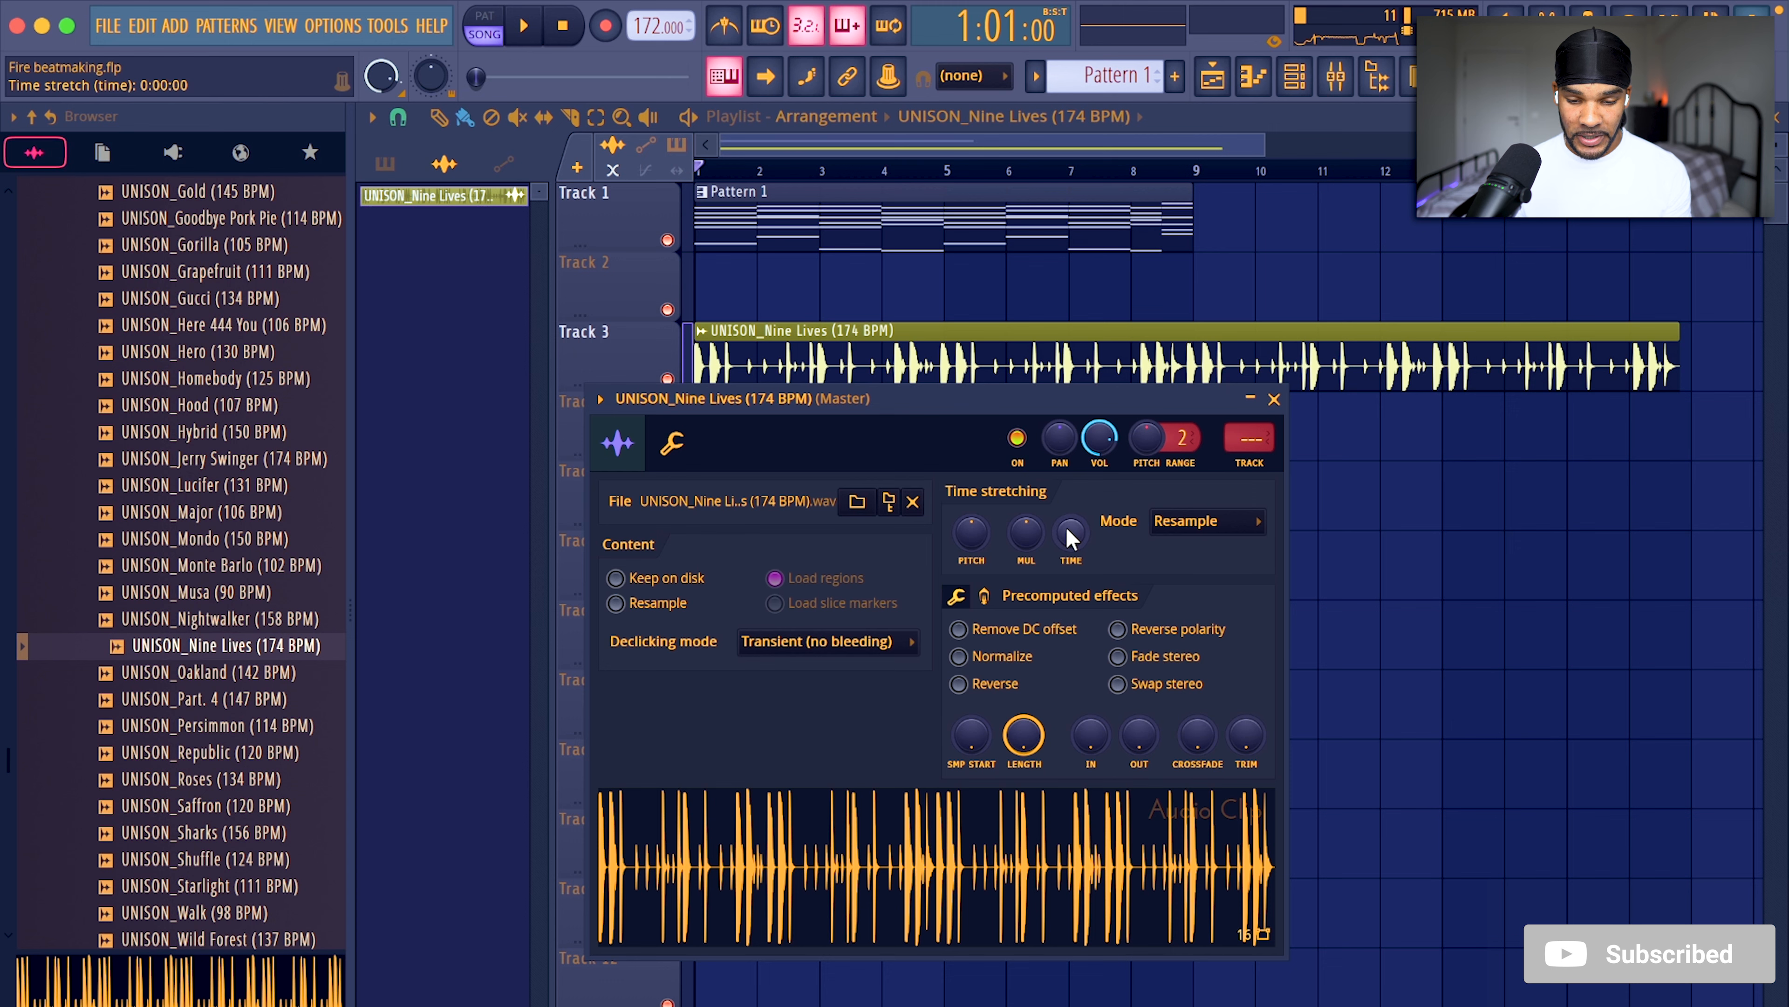
Adjust the time stretching of the UNISON_Nine Lives drum loop and stretch its Track 3 clip to end at bar 9, matching Pattern 1.
click(1067, 527)
click(1155, 759)
key(Escape)
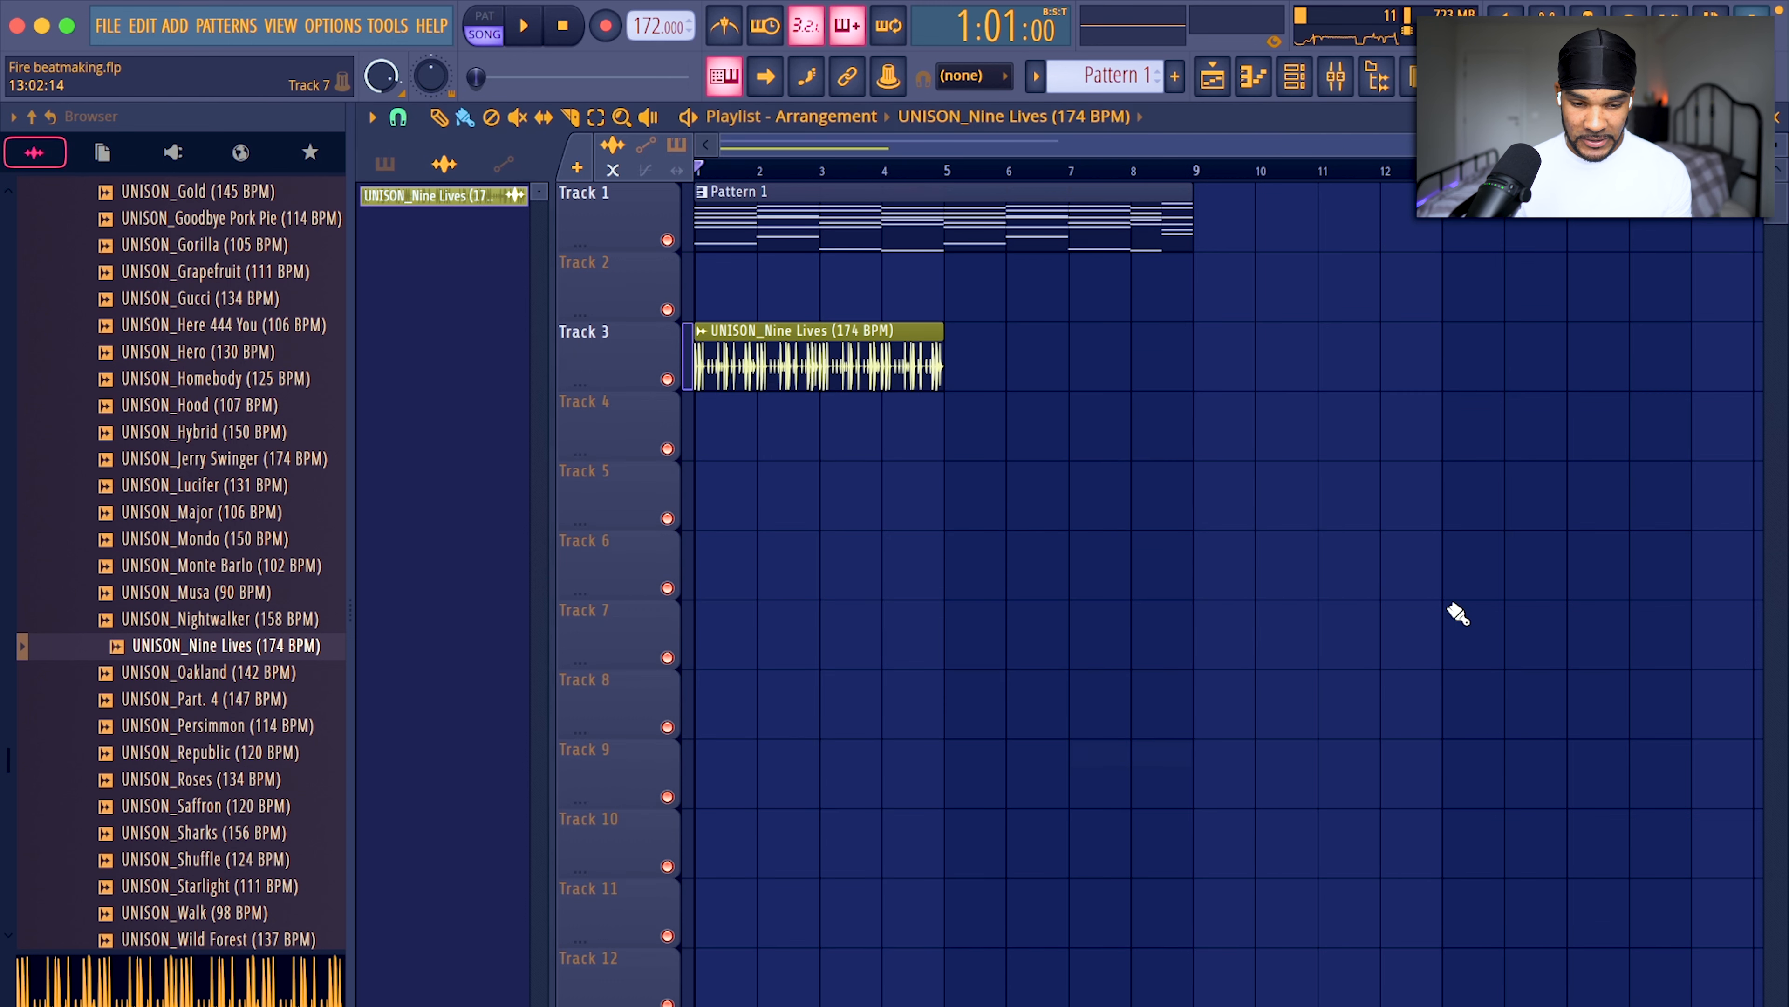
drag(943, 330, 1694, 309)
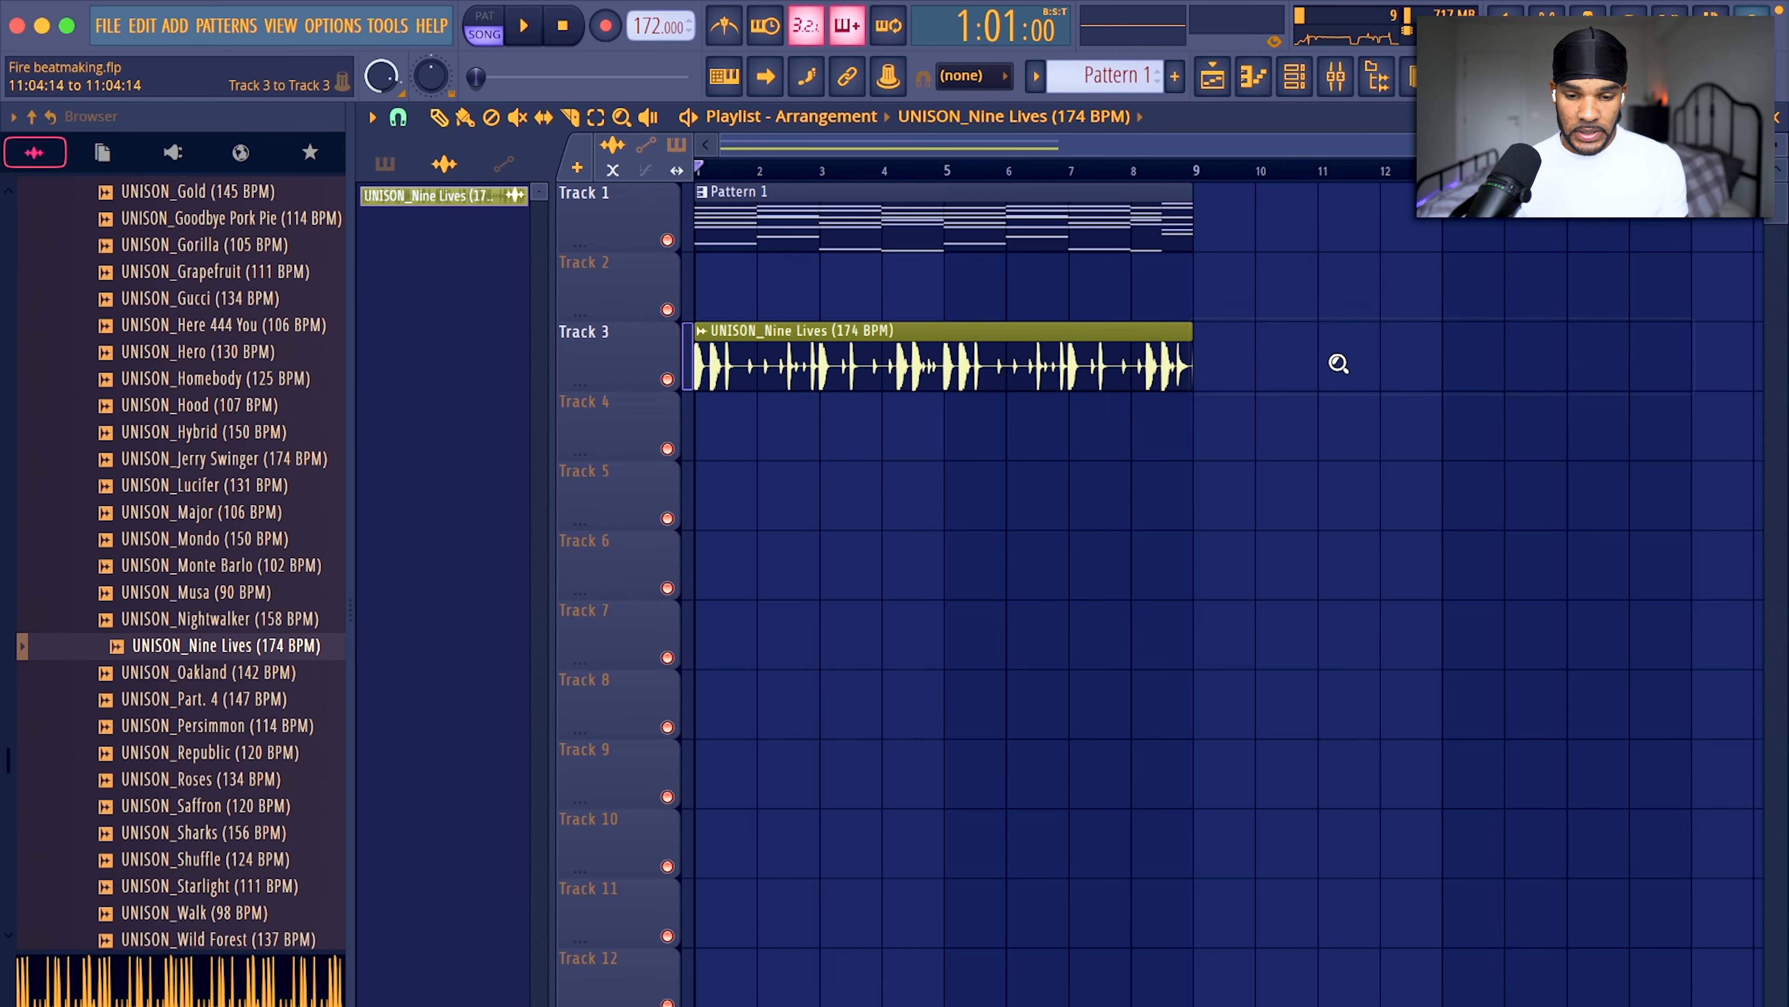
ctrl+right_click(1338, 364)
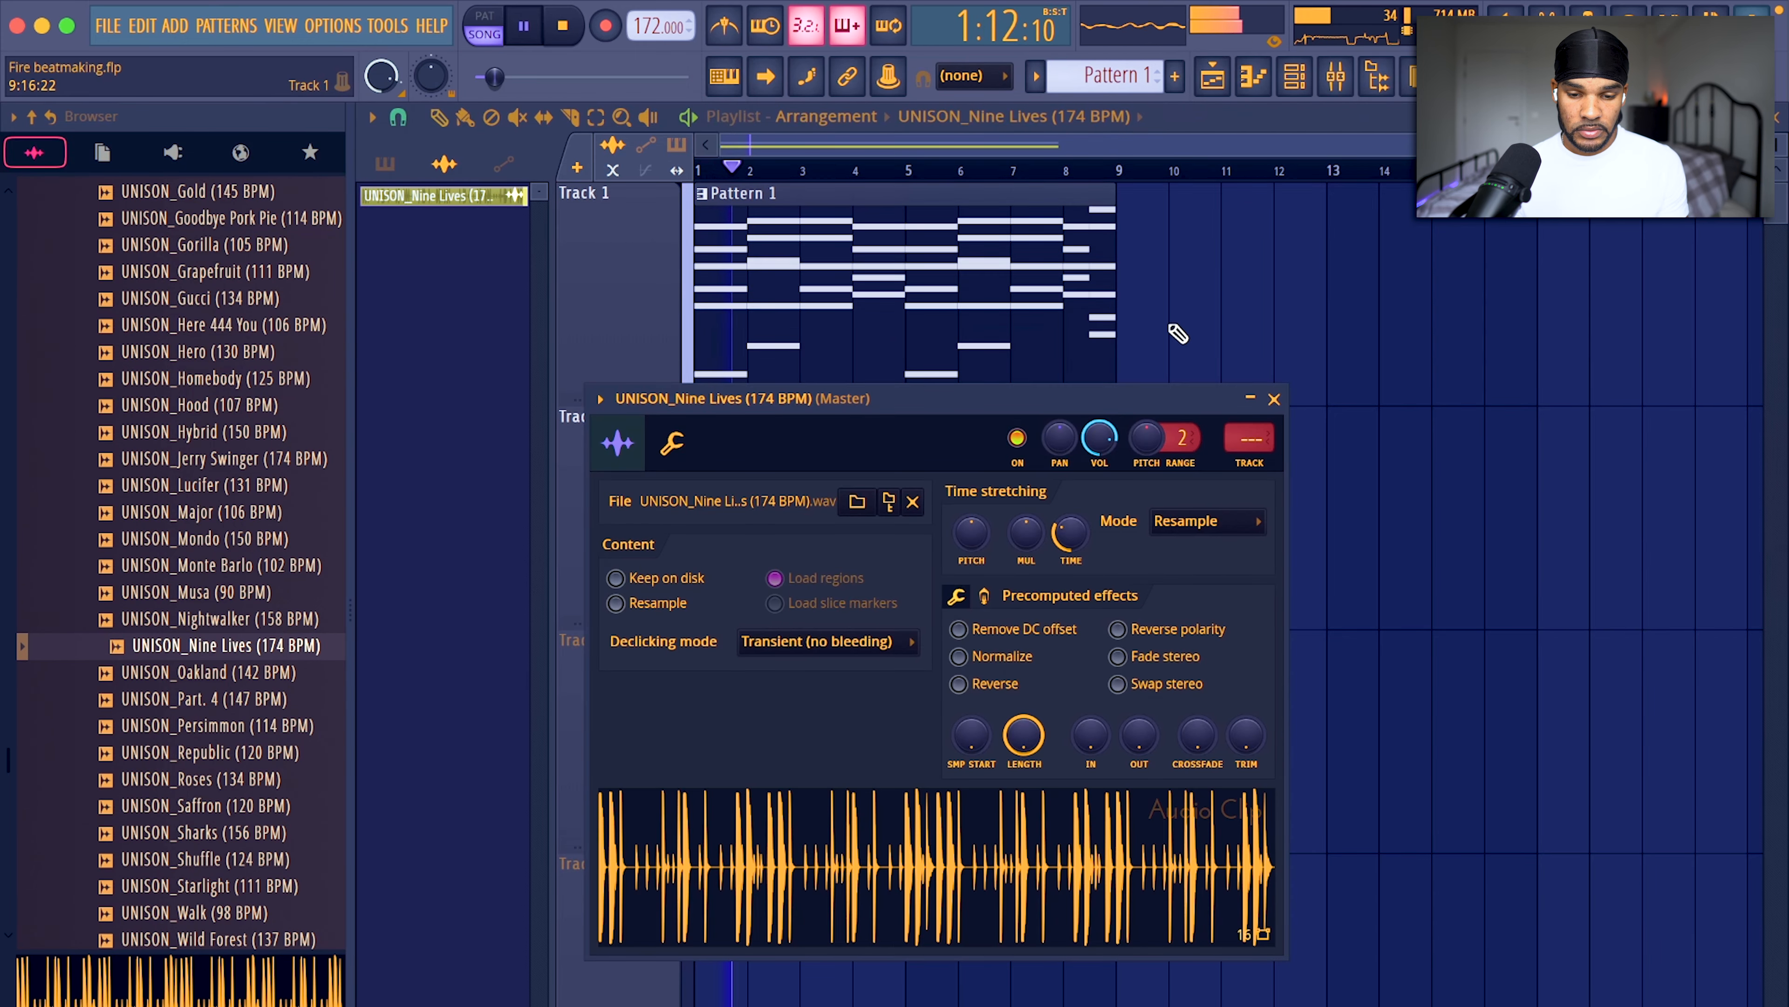
Set the UNISON_Nine Lives loop's time stretching mode to Stretch.
key(Escape)
double_click(973, 459)
click(1226, 522)
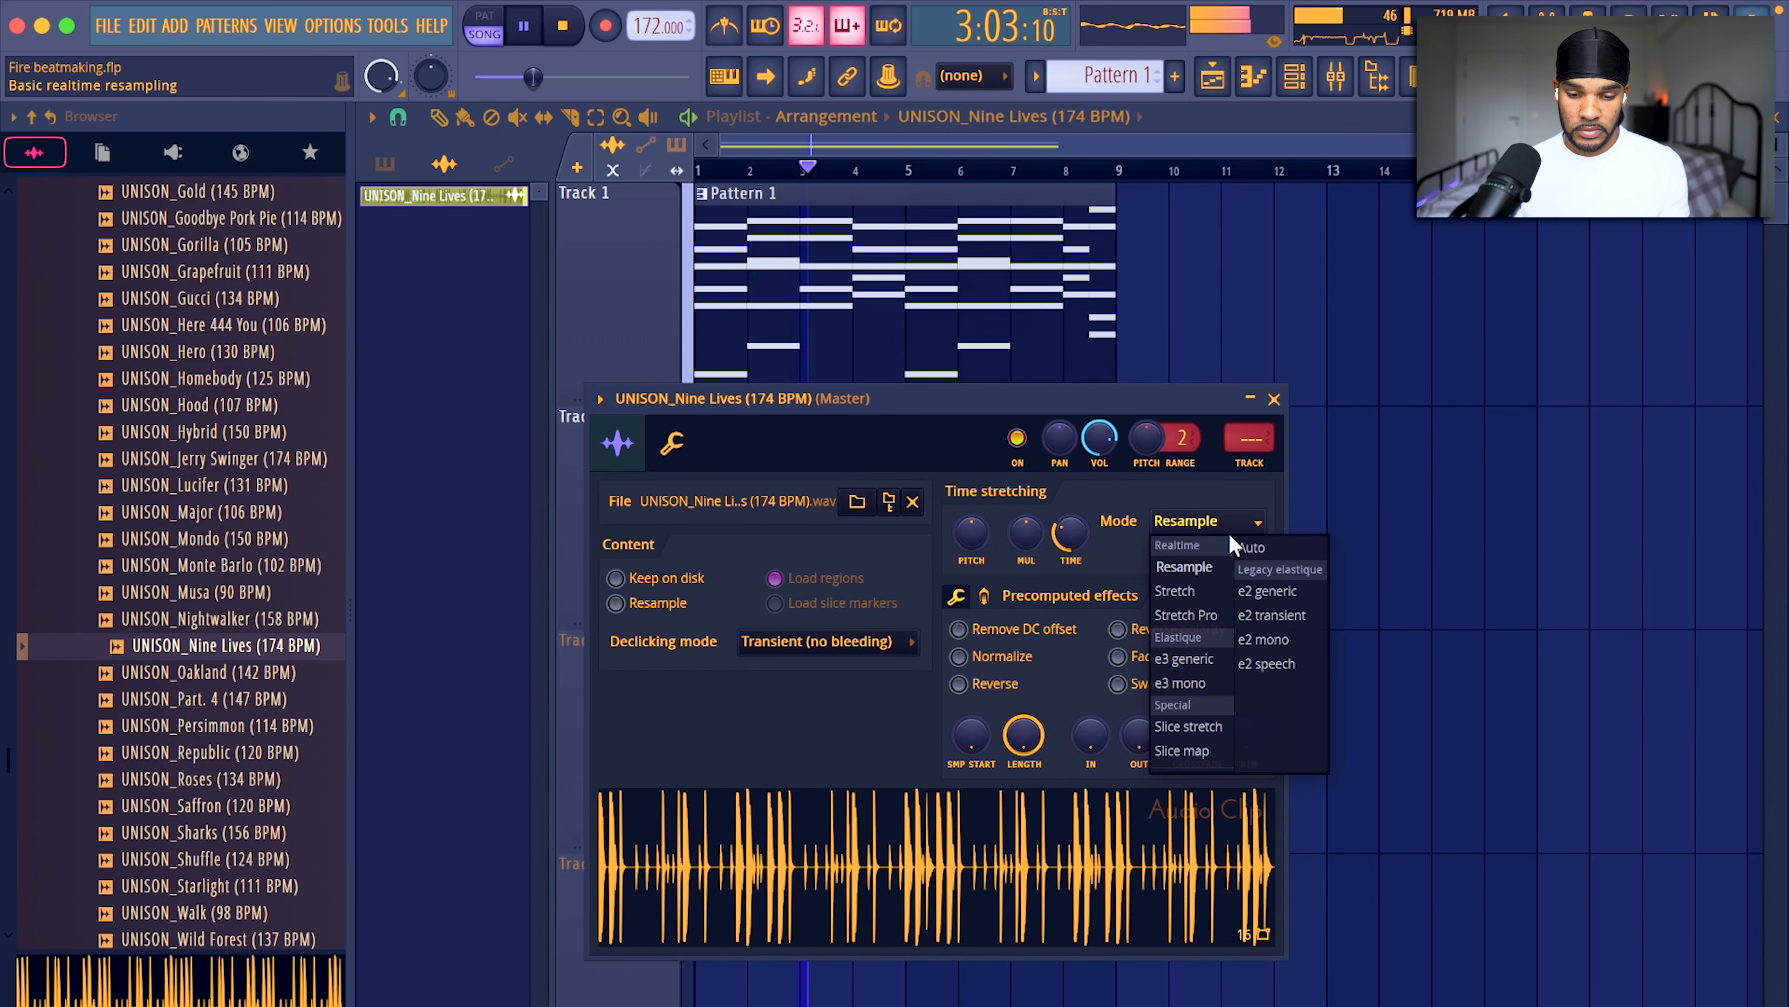
click(1219, 591)
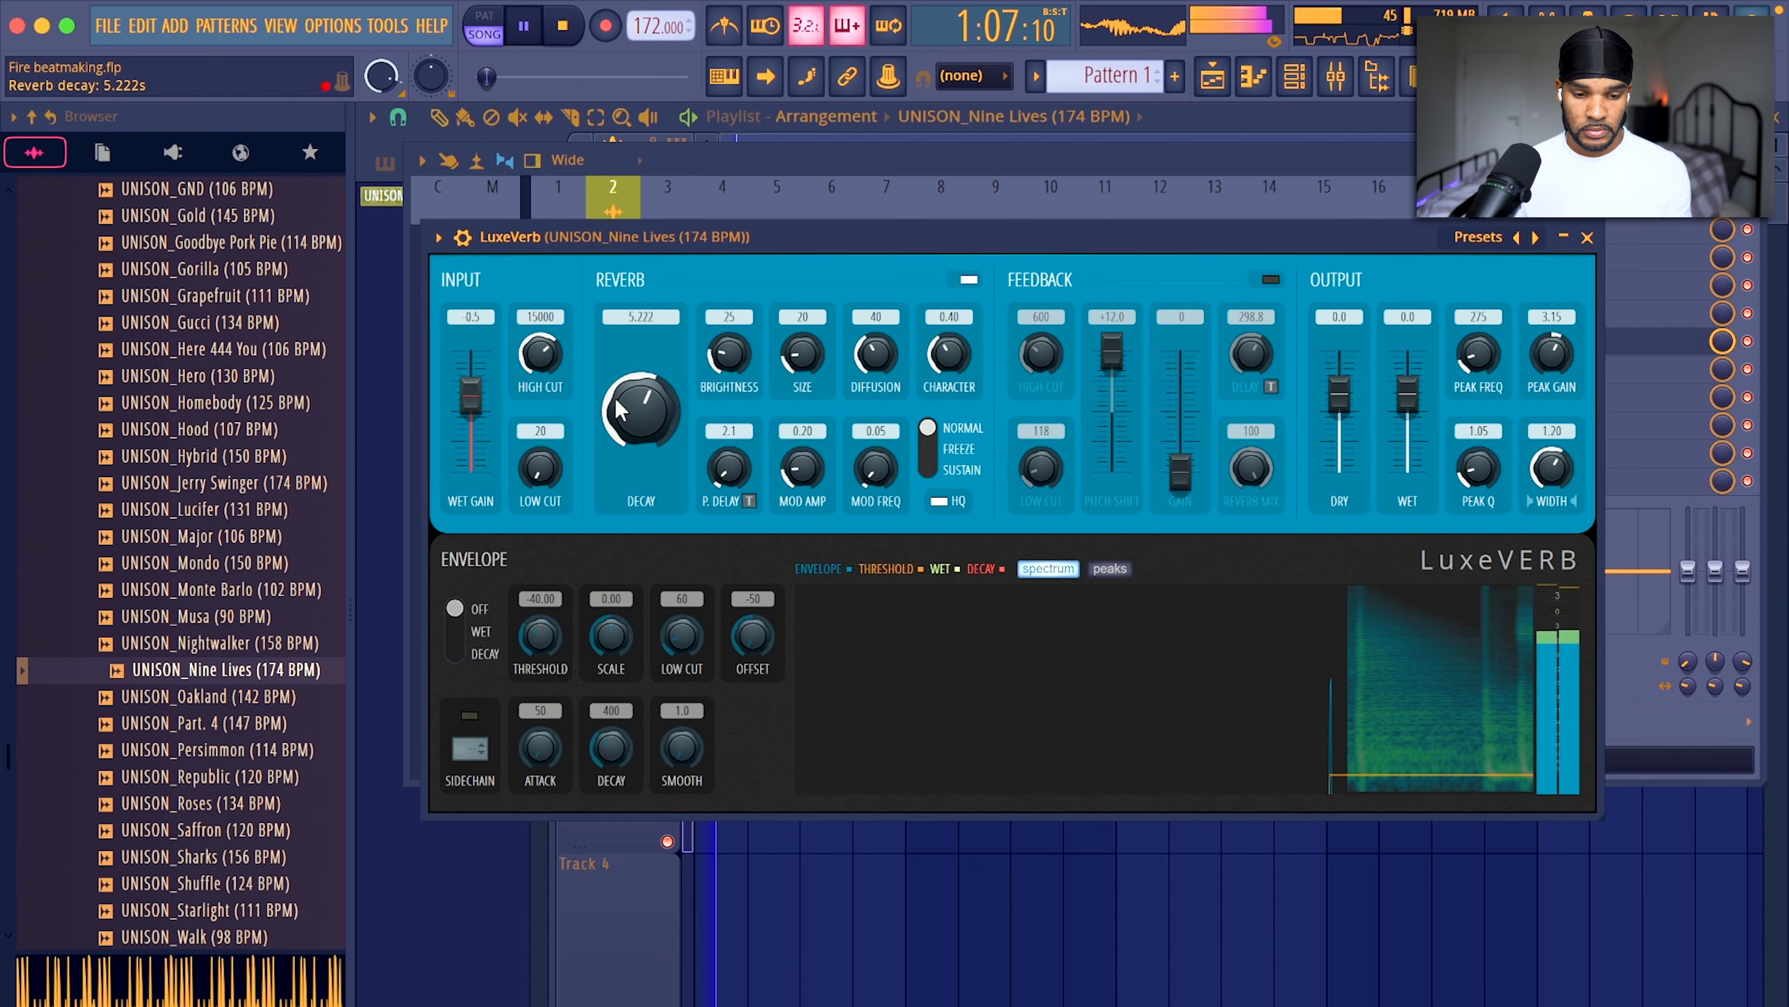
Reduce LuxeVerb's decay and wet gain on the drum loop, and raise the low cut and dip band 5 in its Fruity parametric EQ 2.
drag(619, 409, 618, 462)
drag(471, 396, 470, 409)
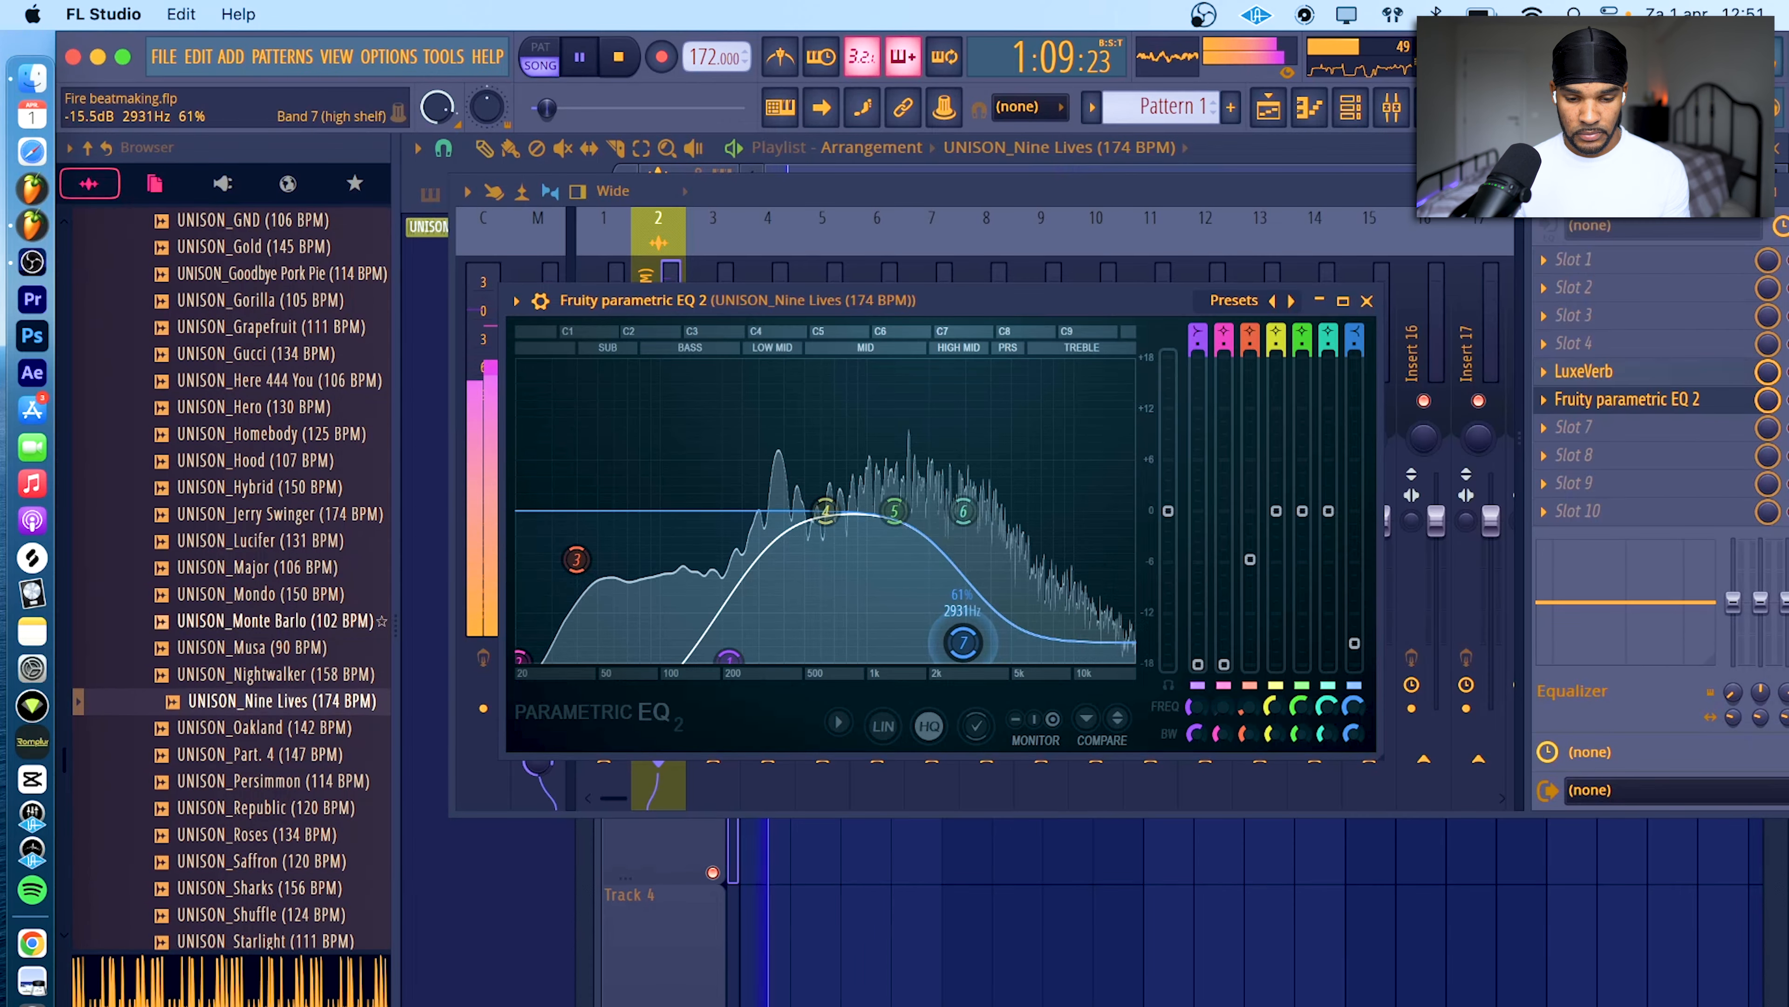
drag(730, 658, 768, 659)
drag(894, 511, 898, 587)
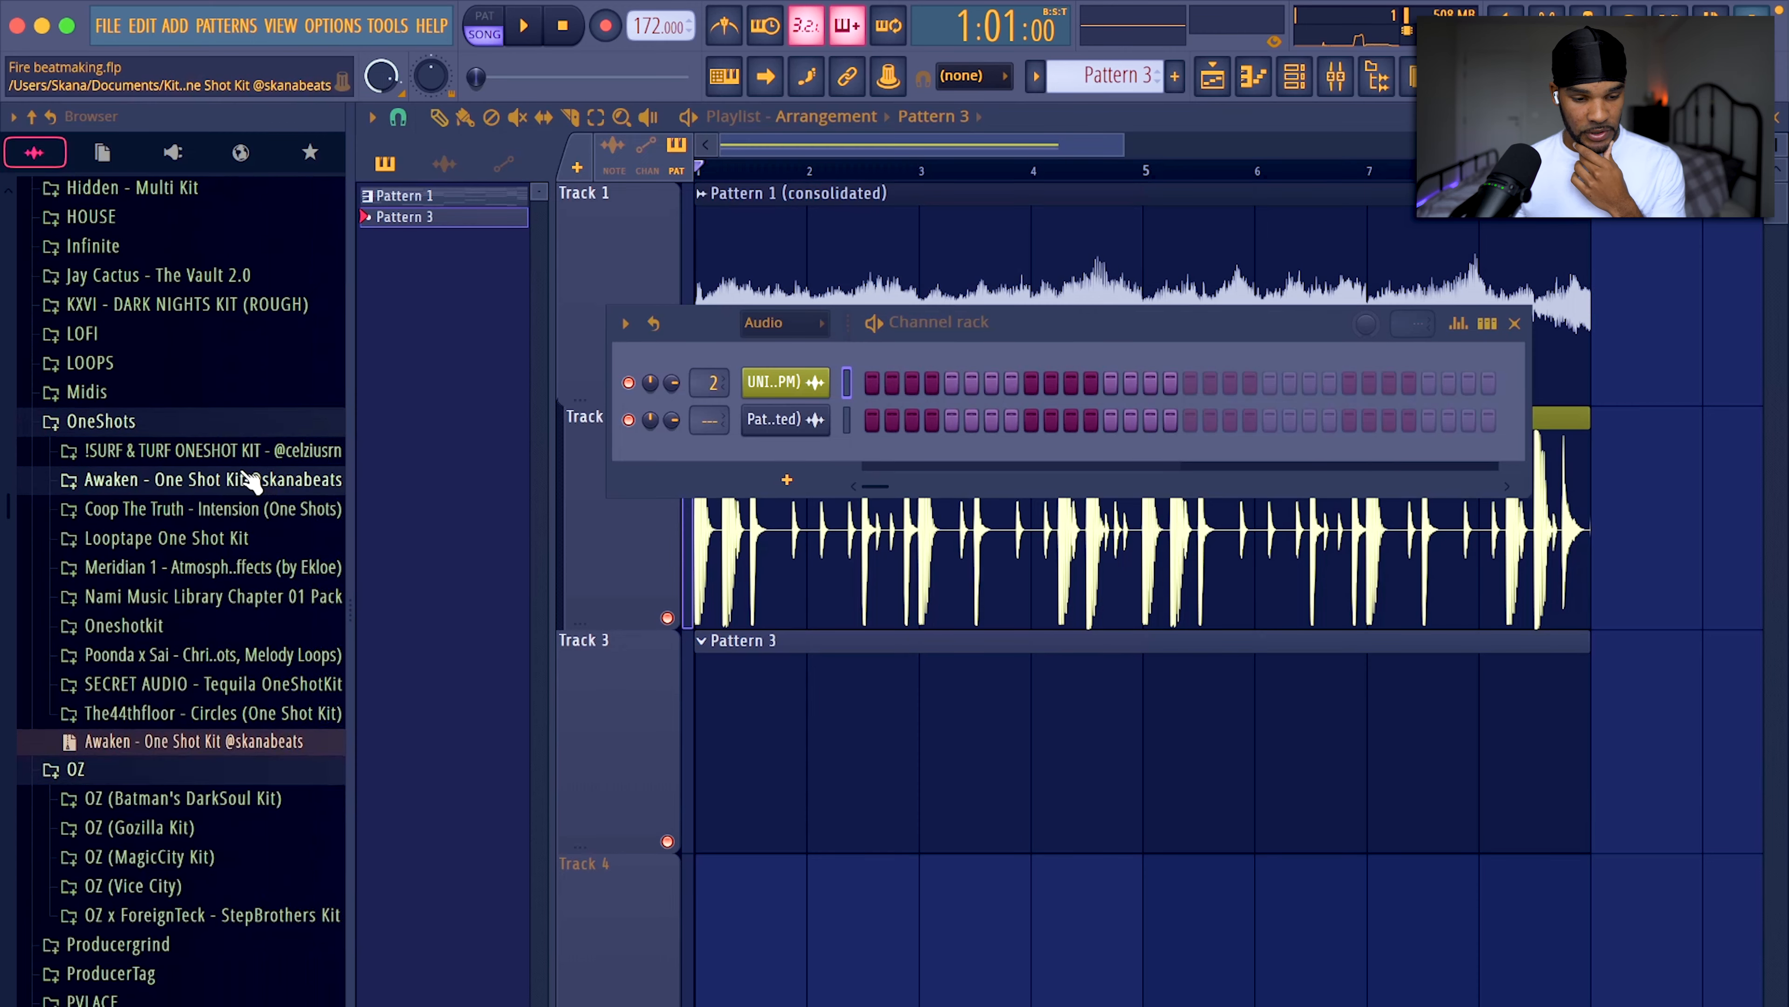
Expand the Awaken one-shot kit and draw a one-bar B4 note in bar 1 for the Feather - Brass channel.
click(250, 481)
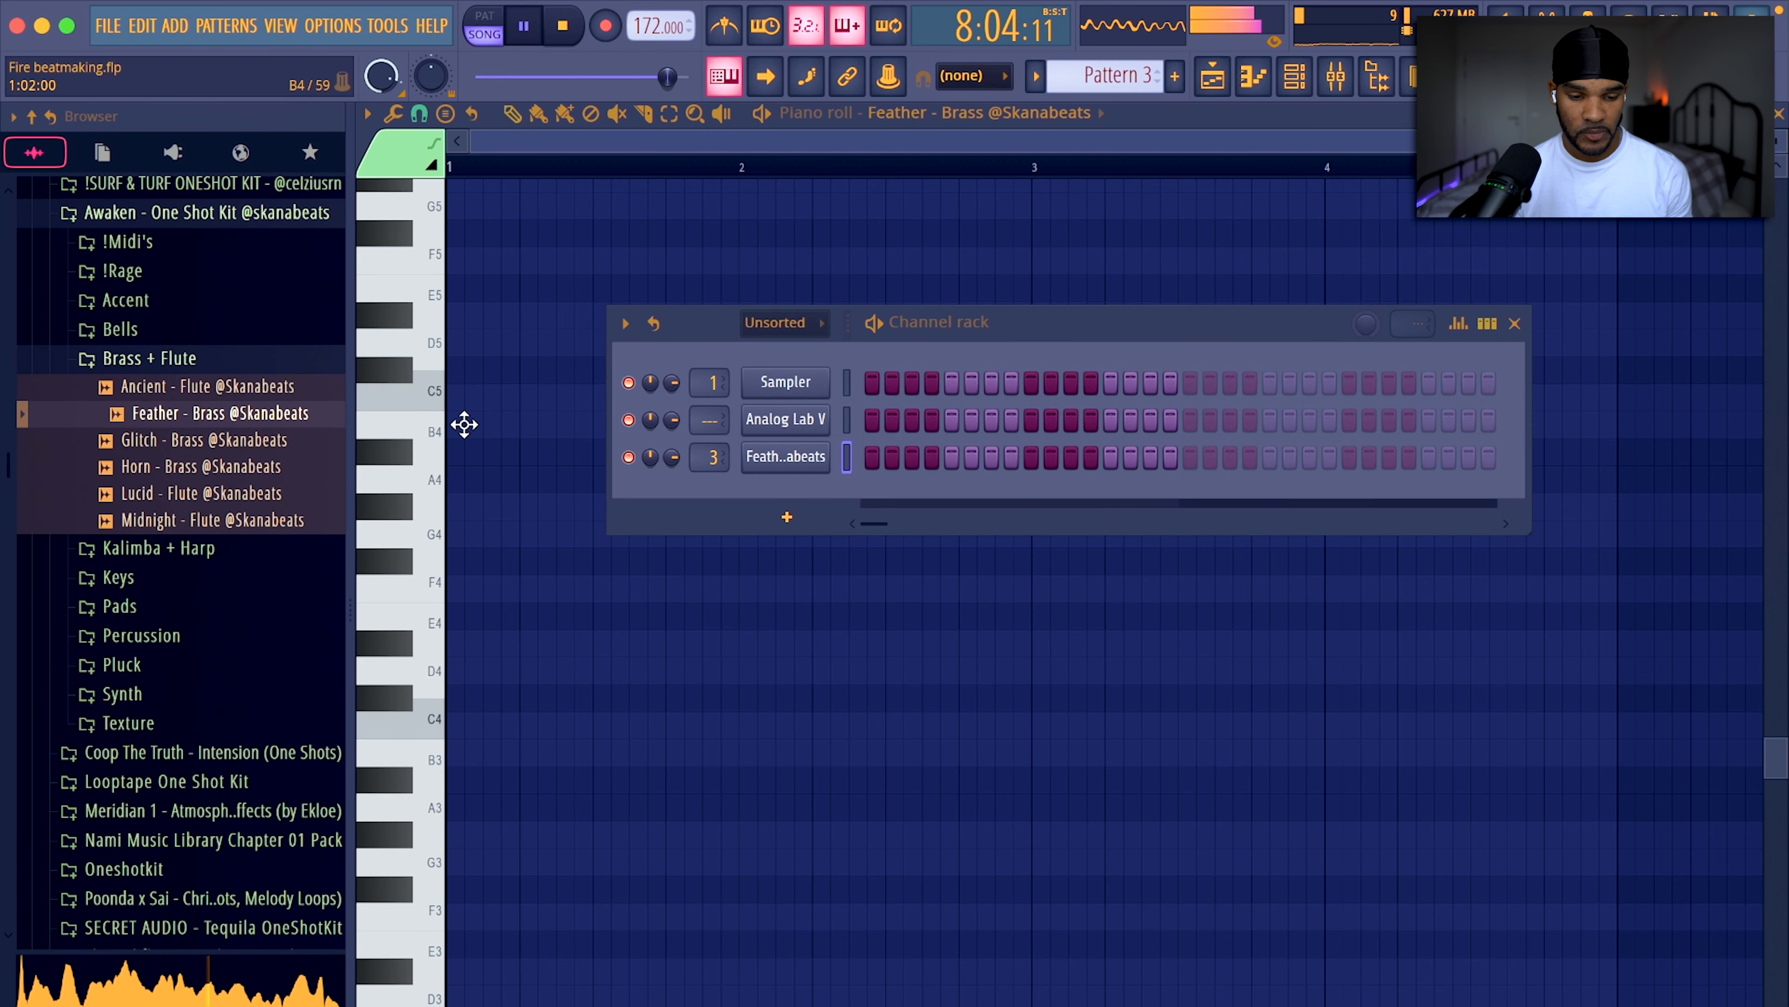
click(464, 424)
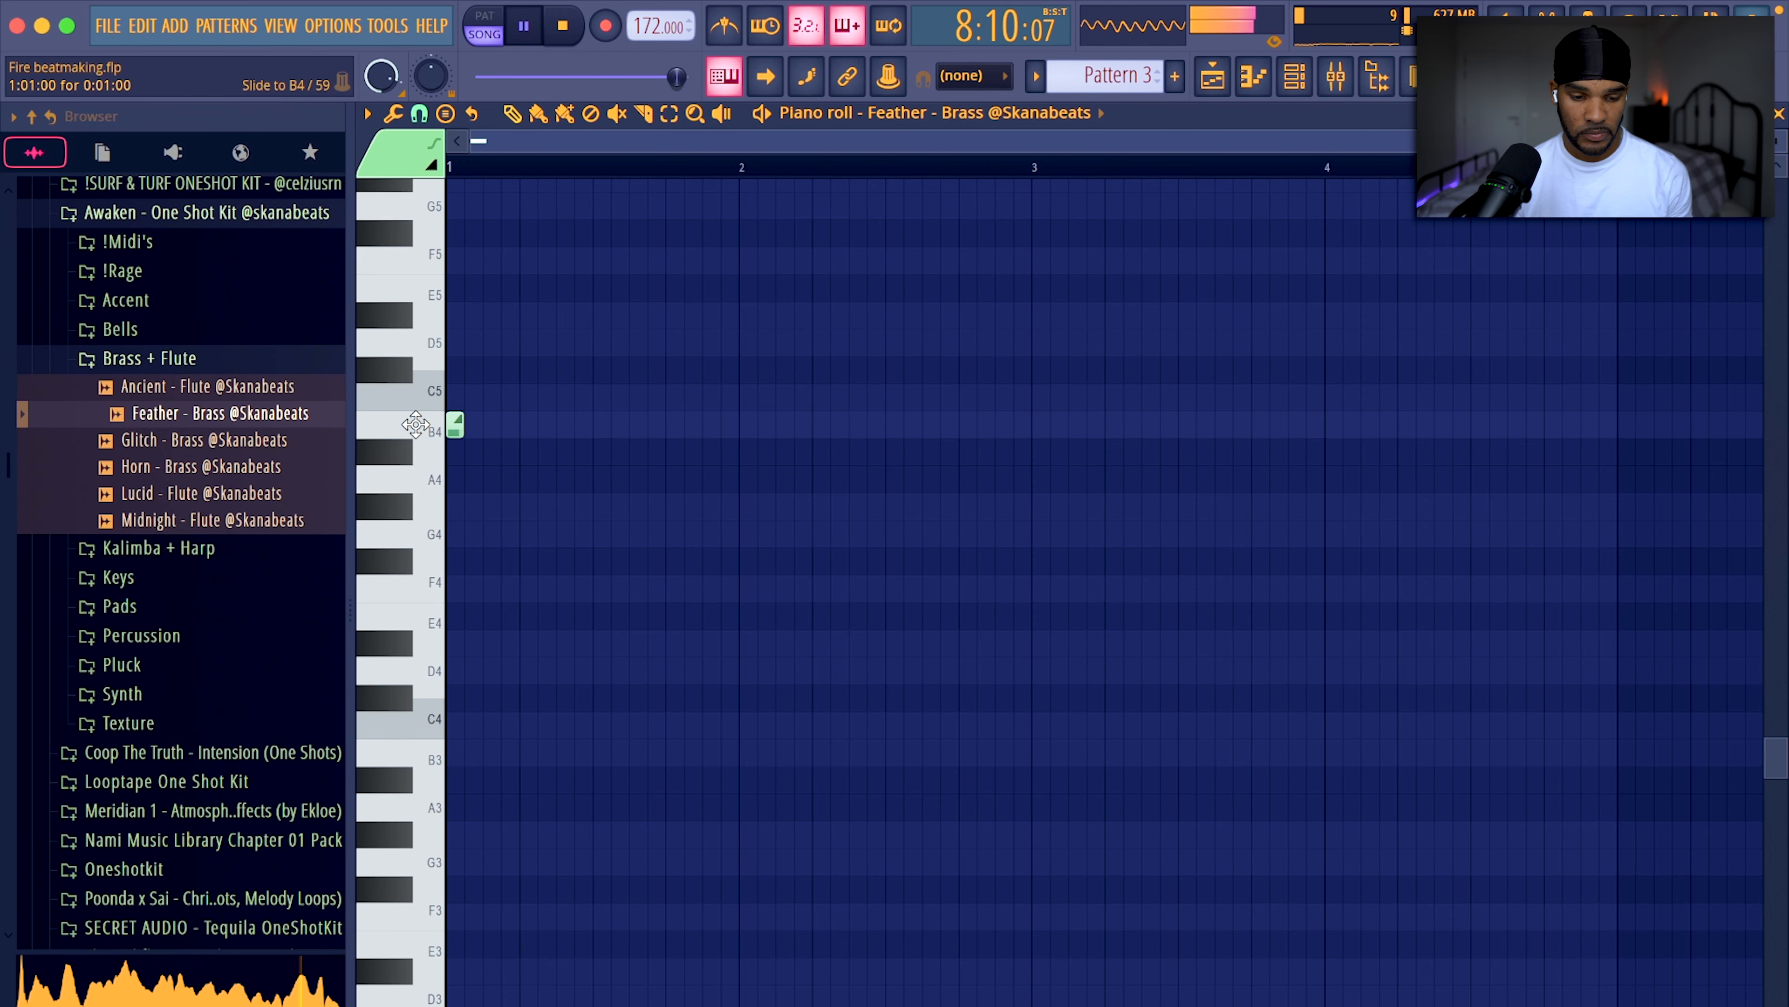
drag(459, 430, 748, 425)
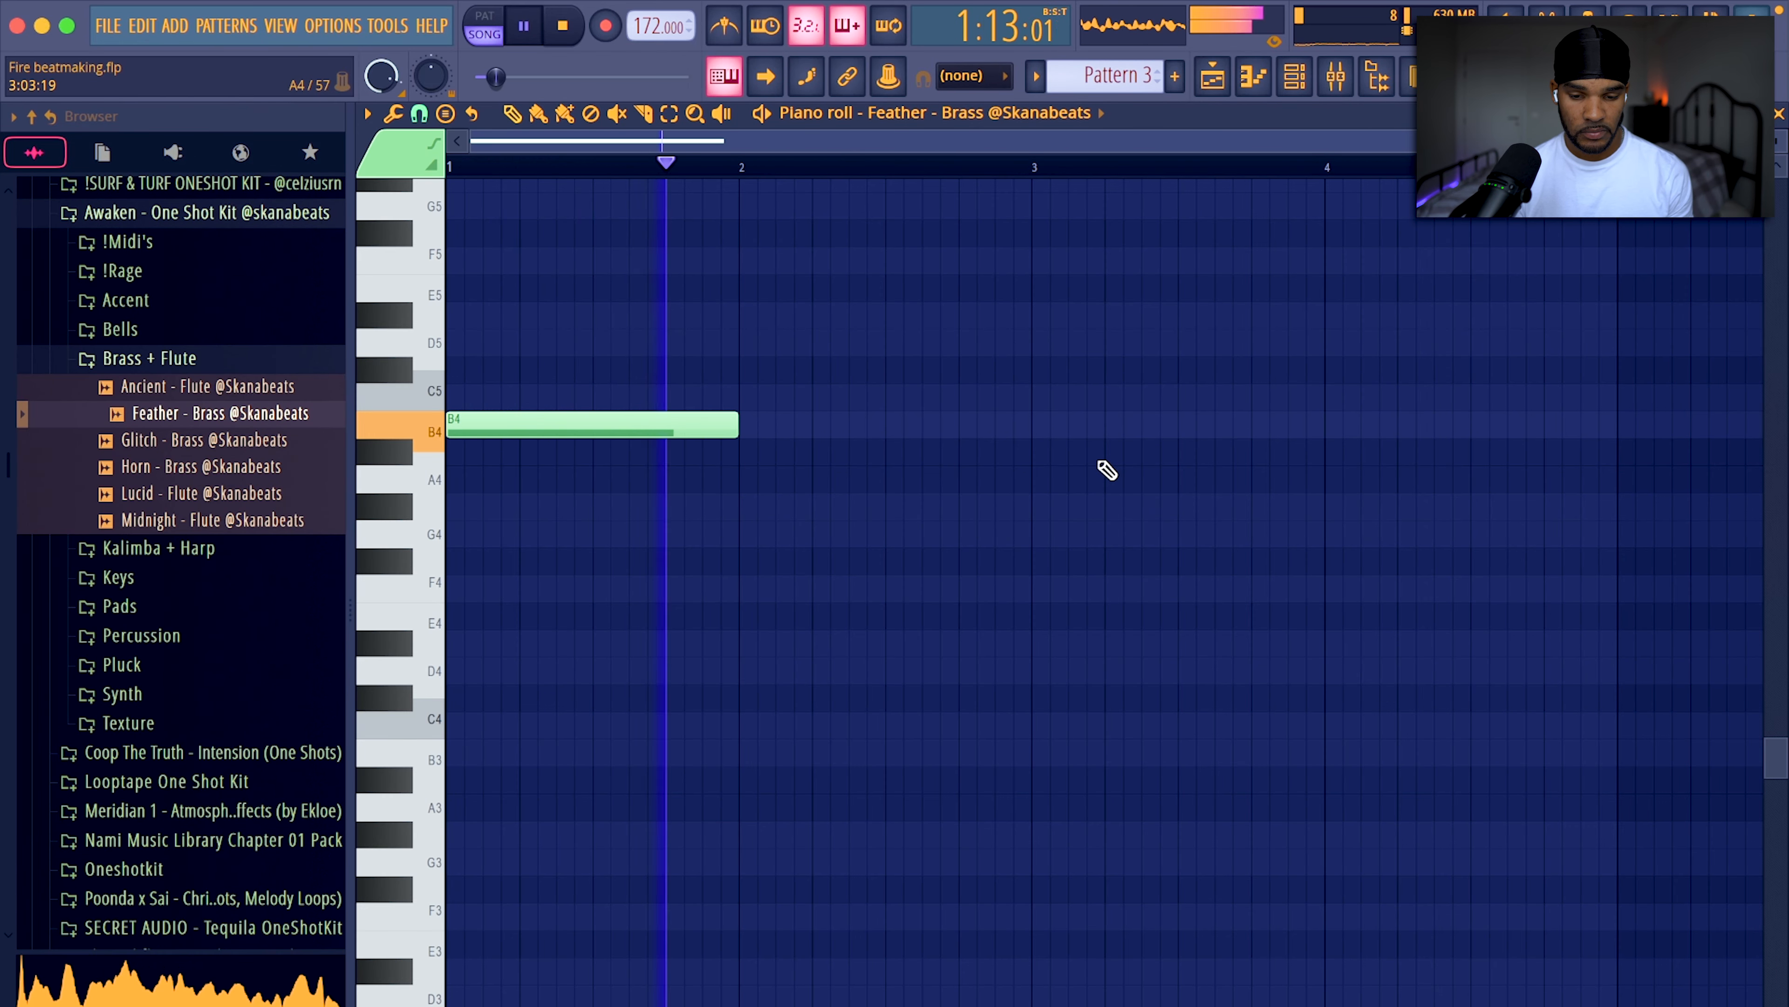
Add a one-bar F#4 note in bar 4 and duplicate the two-note phrase into bars 5 to 8.
scroll(1116, 618, down, 2)
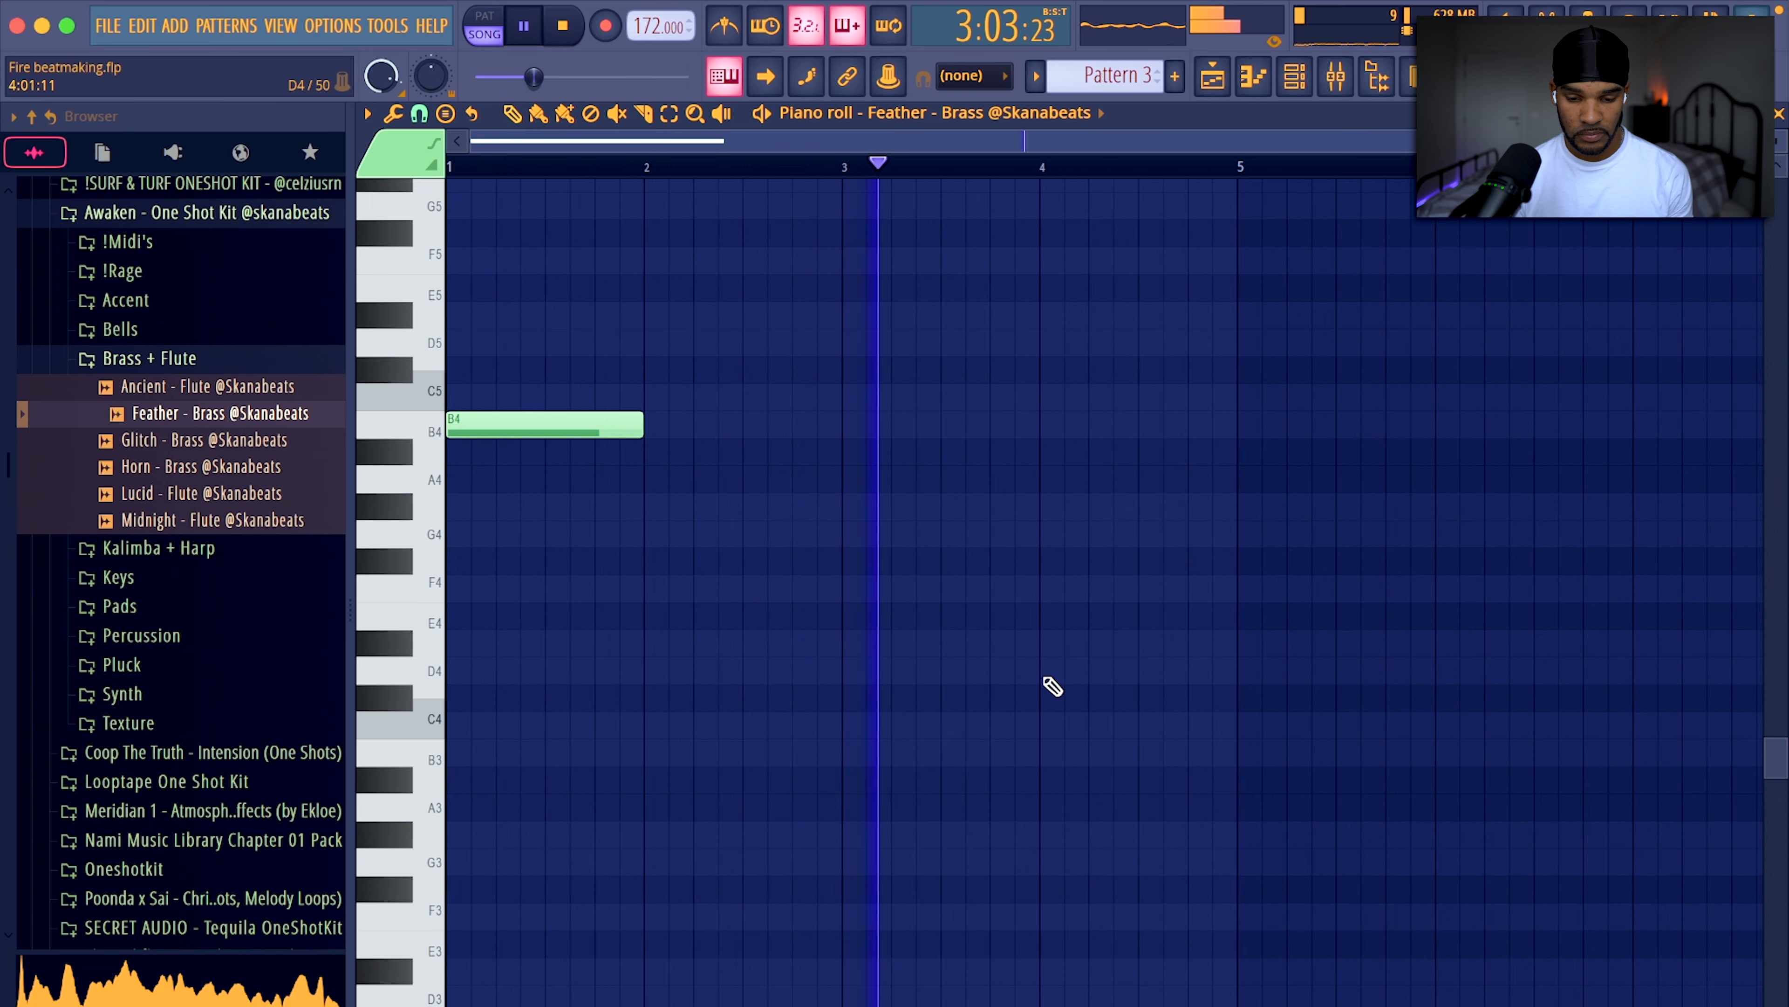
click(1042, 591)
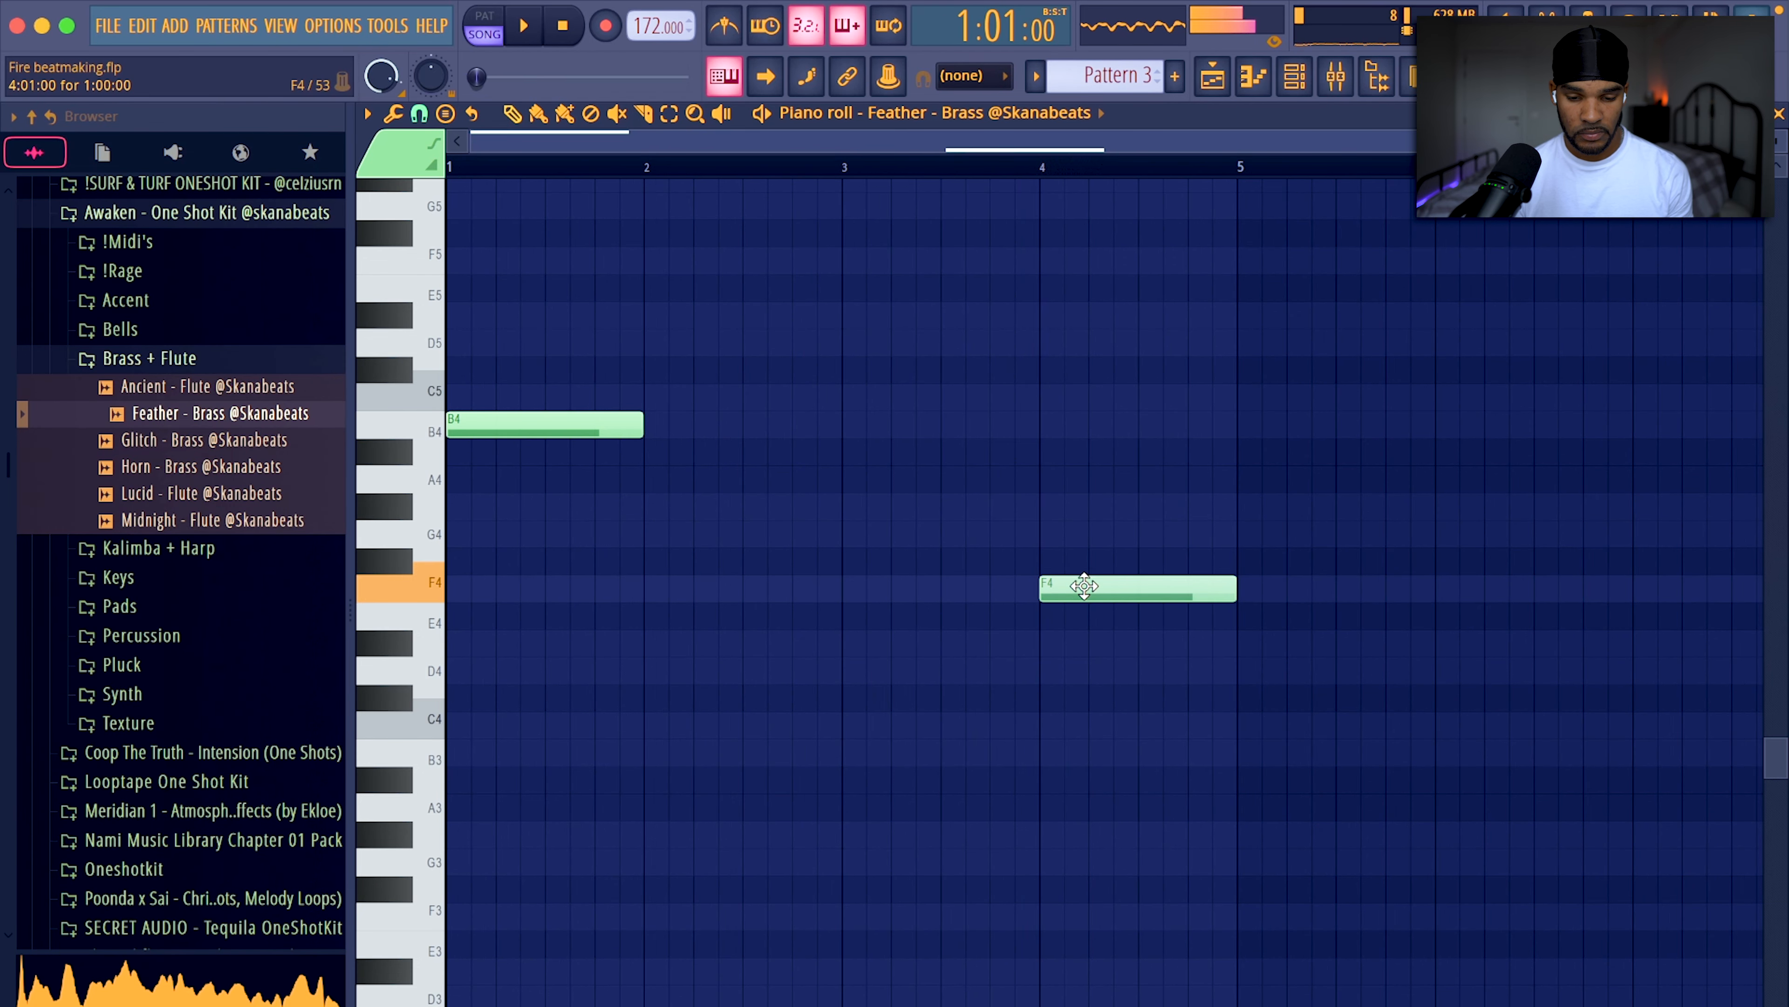
drag(1084, 586, 1083, 540)
key(ctrl+b)
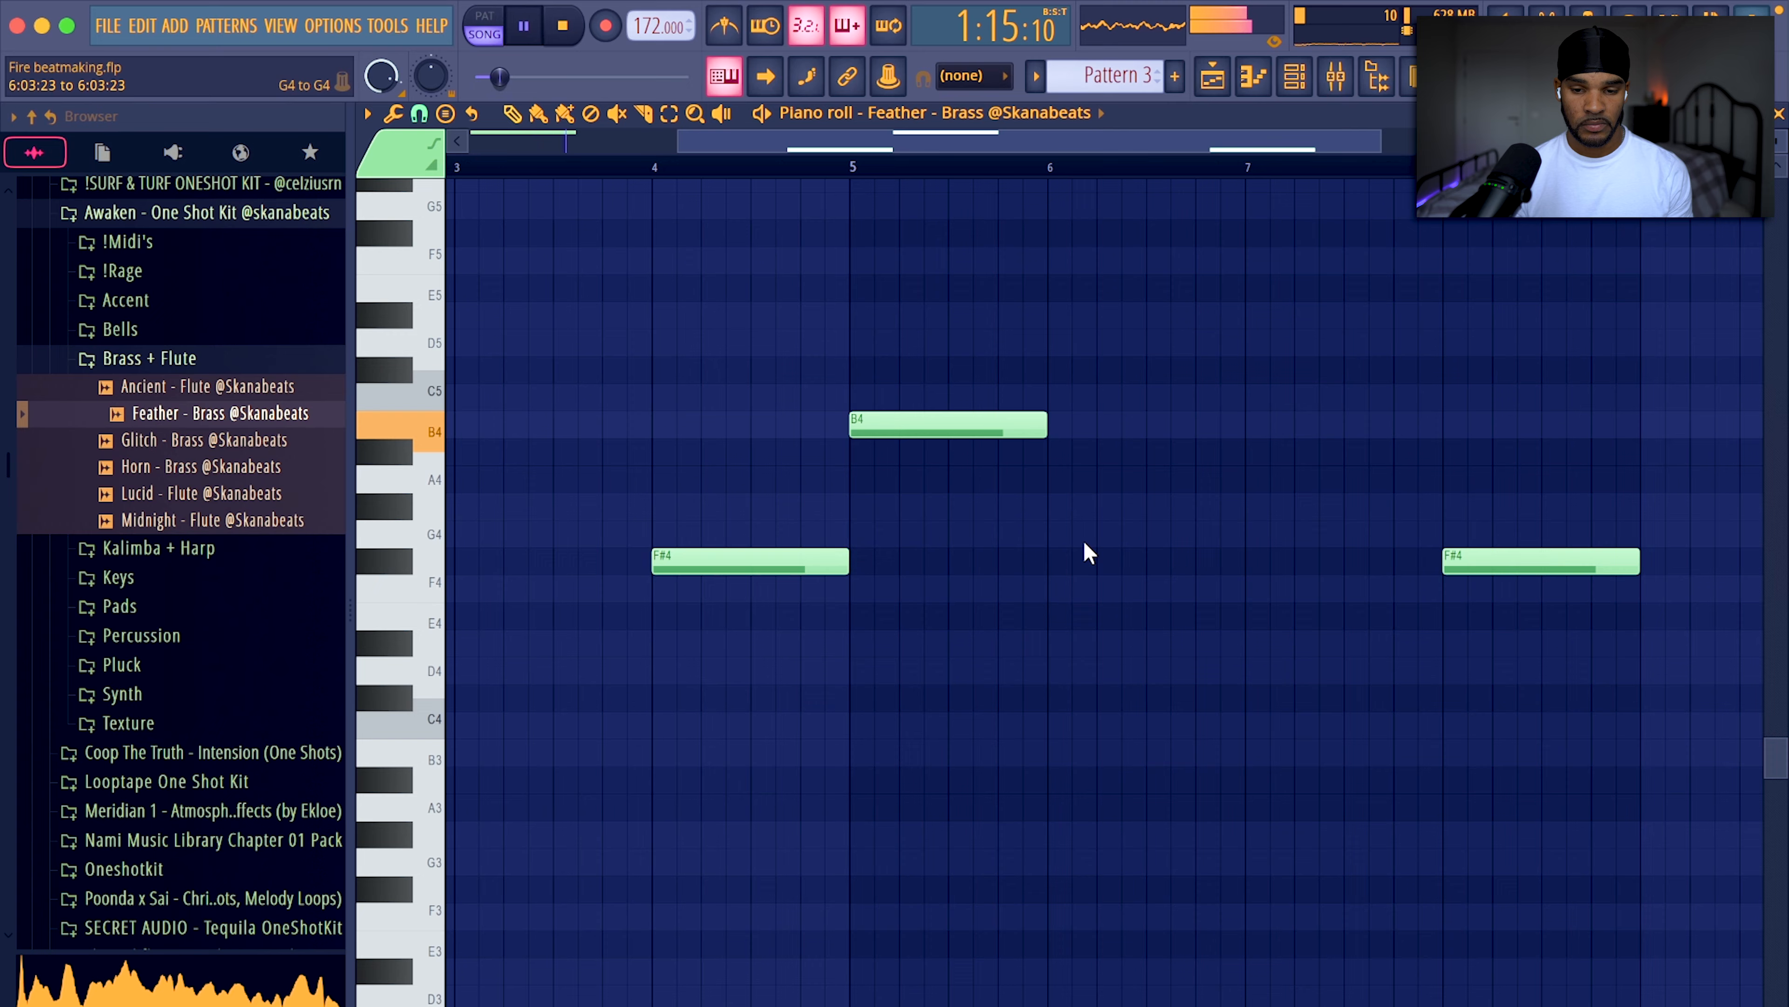
super+right_click(1085, 543)
key(super+s)
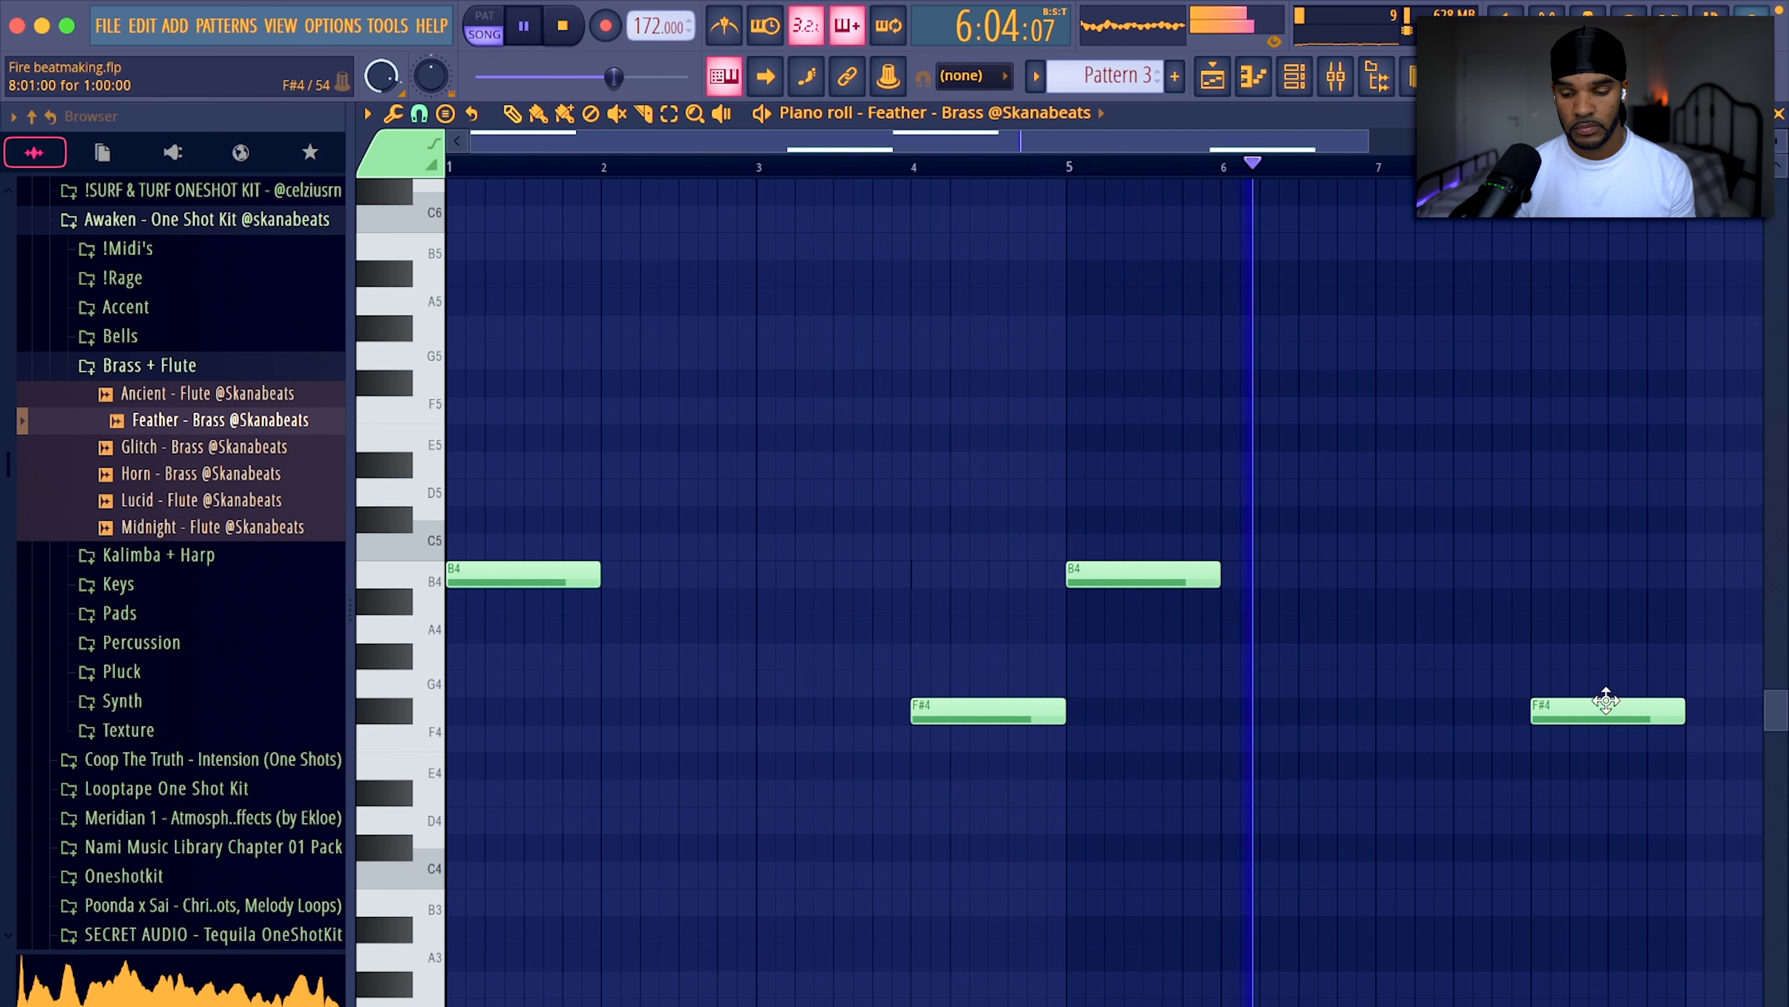
Add a slide note at 8:09, shorten it to end with bar 8, and lower it to A#4.
click(1618, 572)
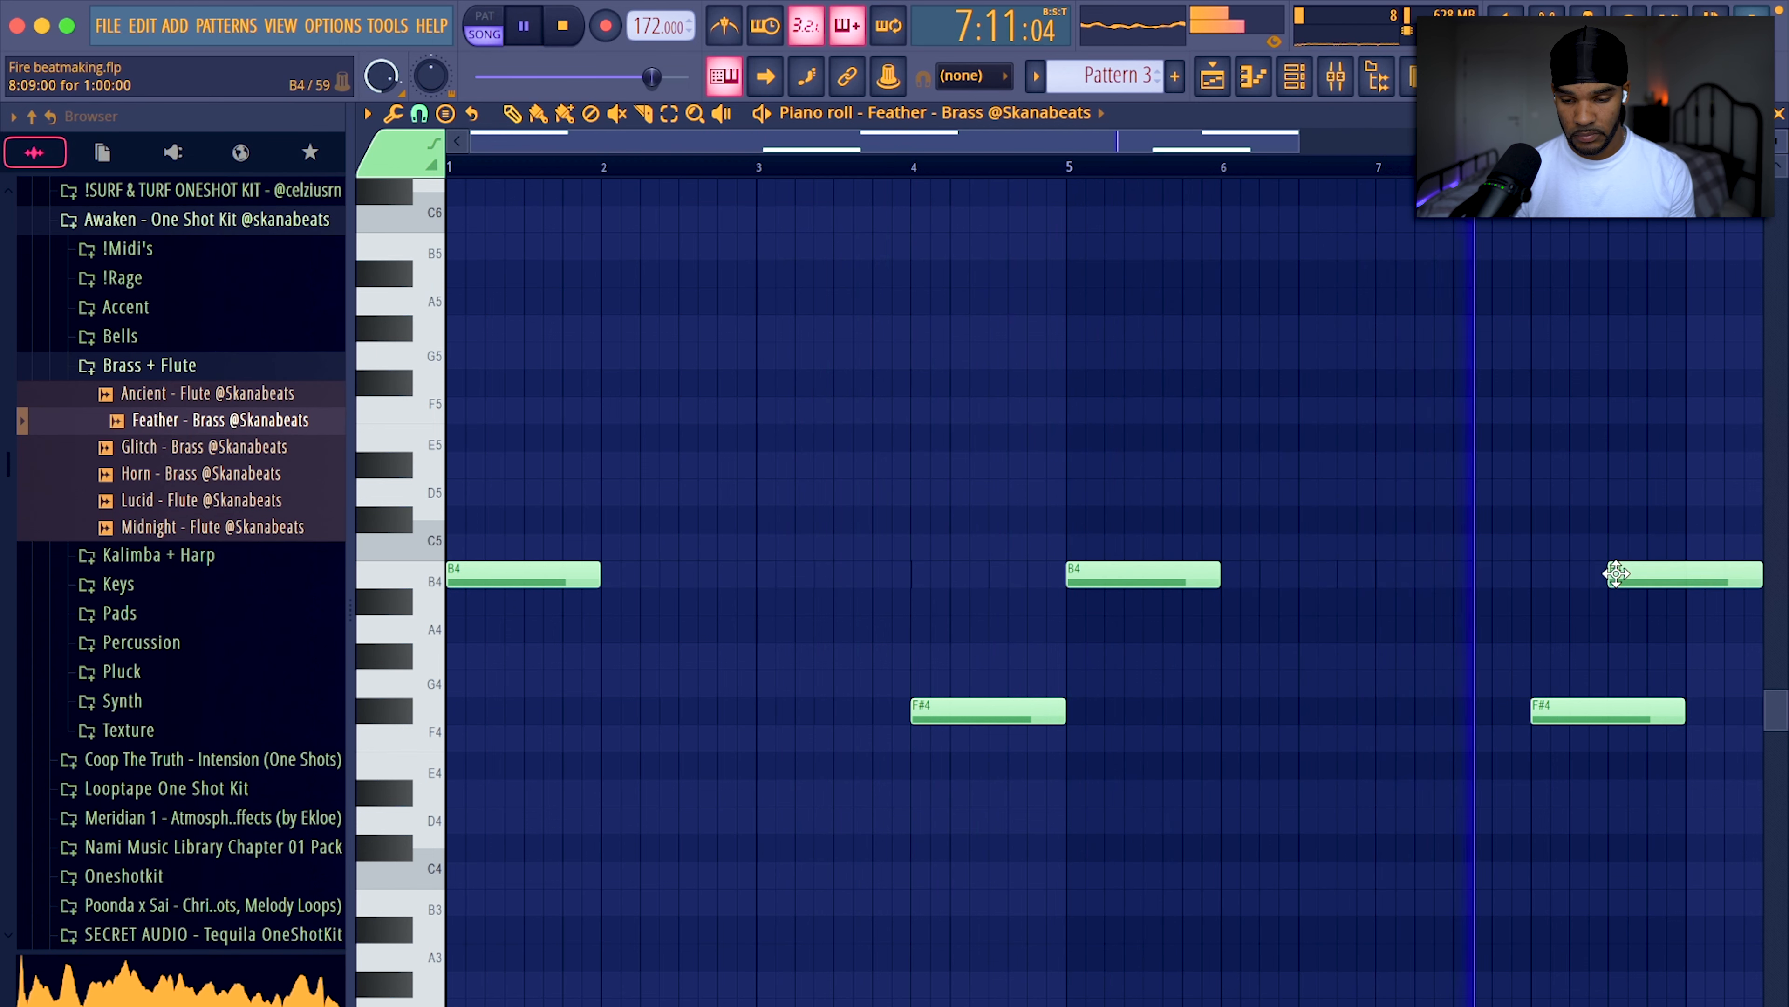
double_click(1618, 572)
click(1027, 709)
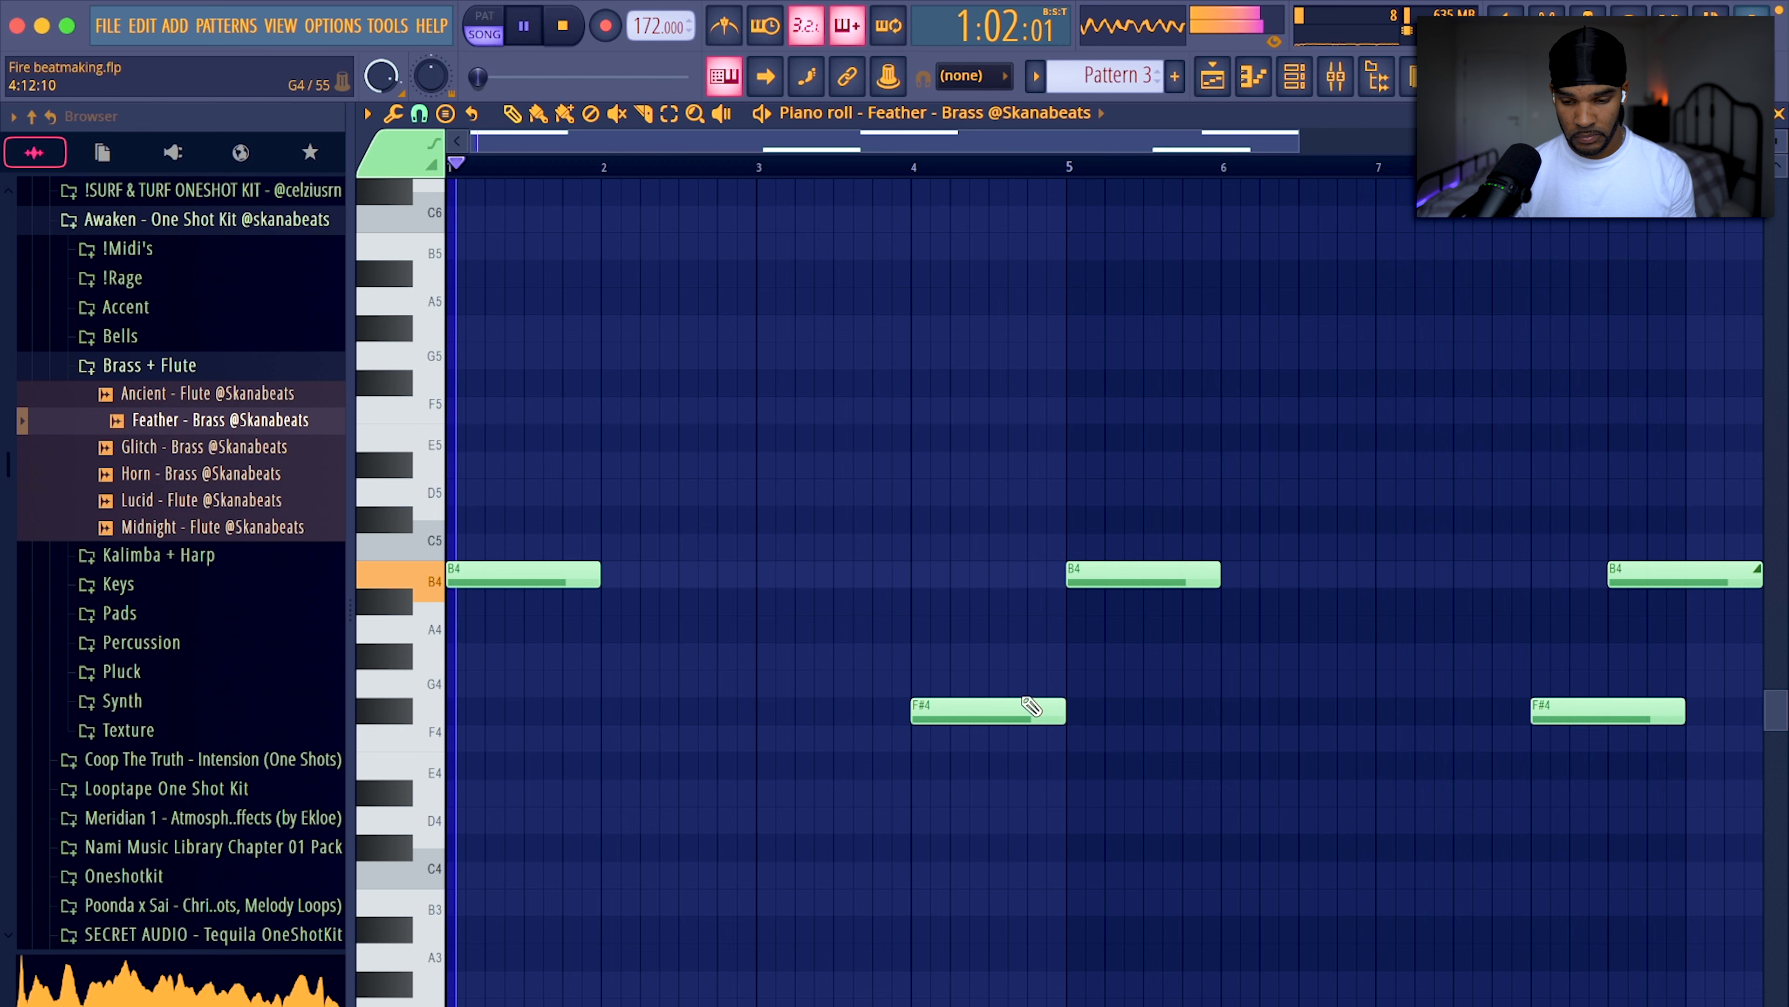
right_click(1646, 578)
drag(1617, 572, 1685, 571)
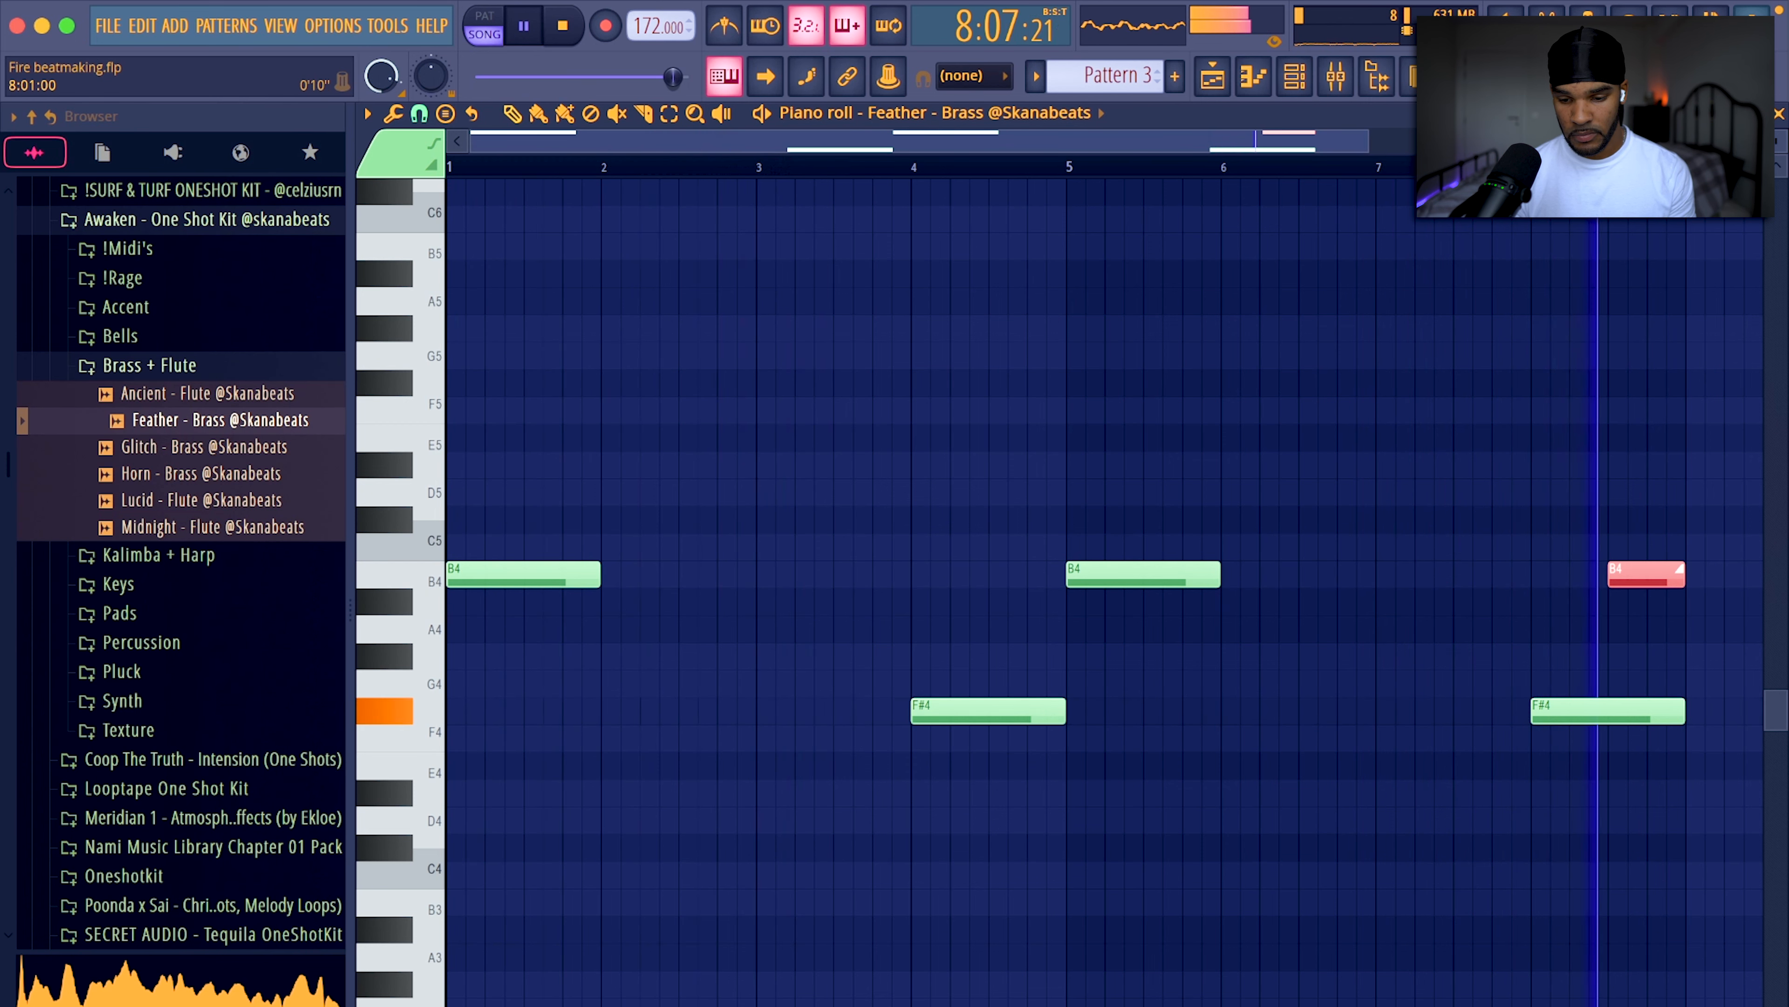
drag(1653, 579, 1653, 610)
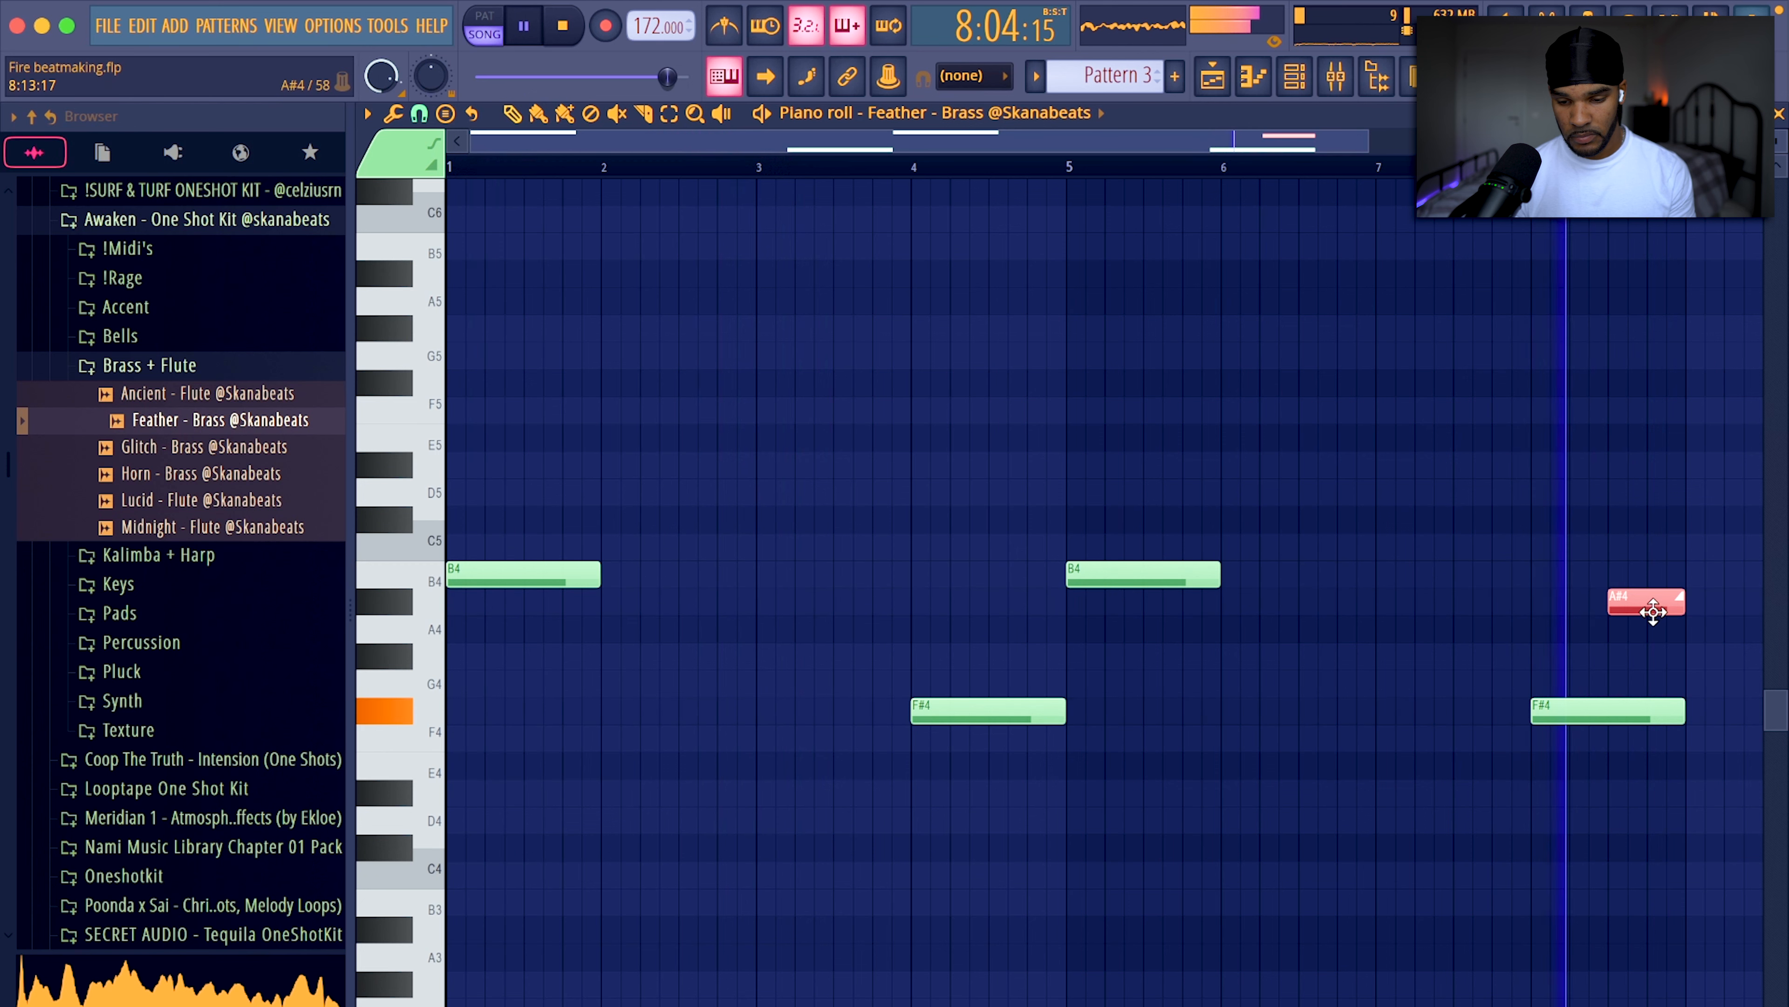
Review the ValhallaVintageVerb and ValhallaDelay effects on the DarkSide - Bell track during playback, and close the delay window.
key(space)
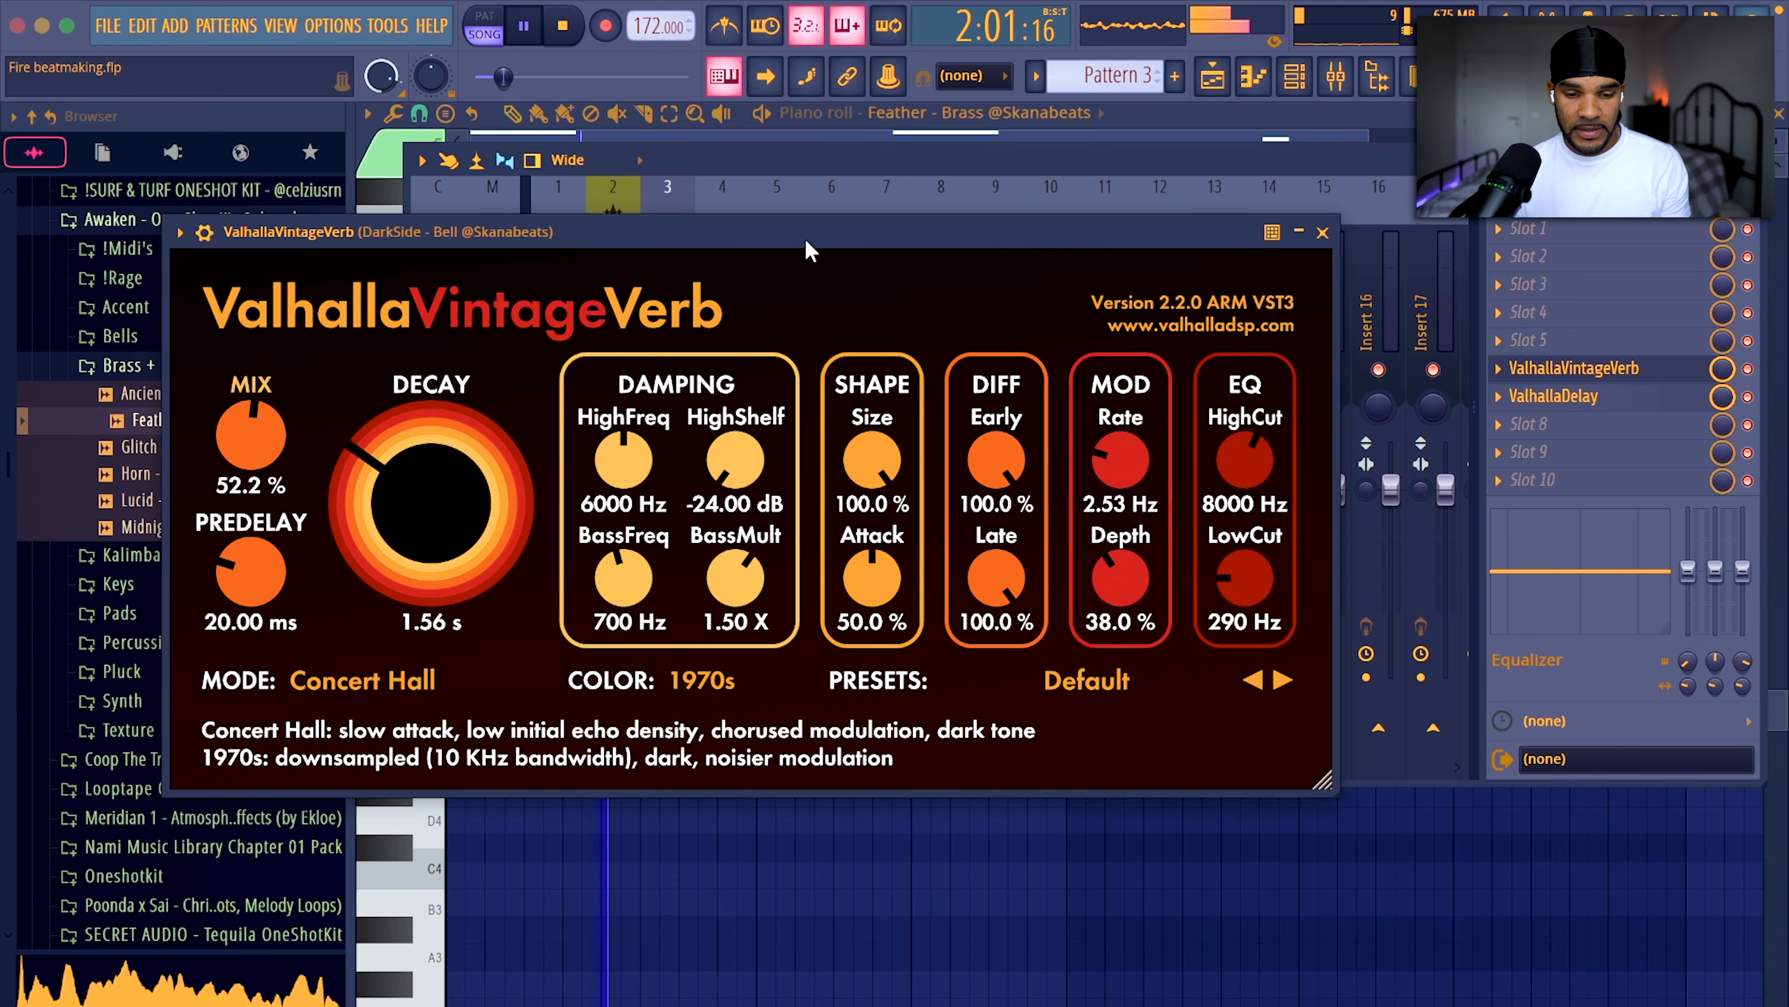
drag(809, 295, 807, 207)
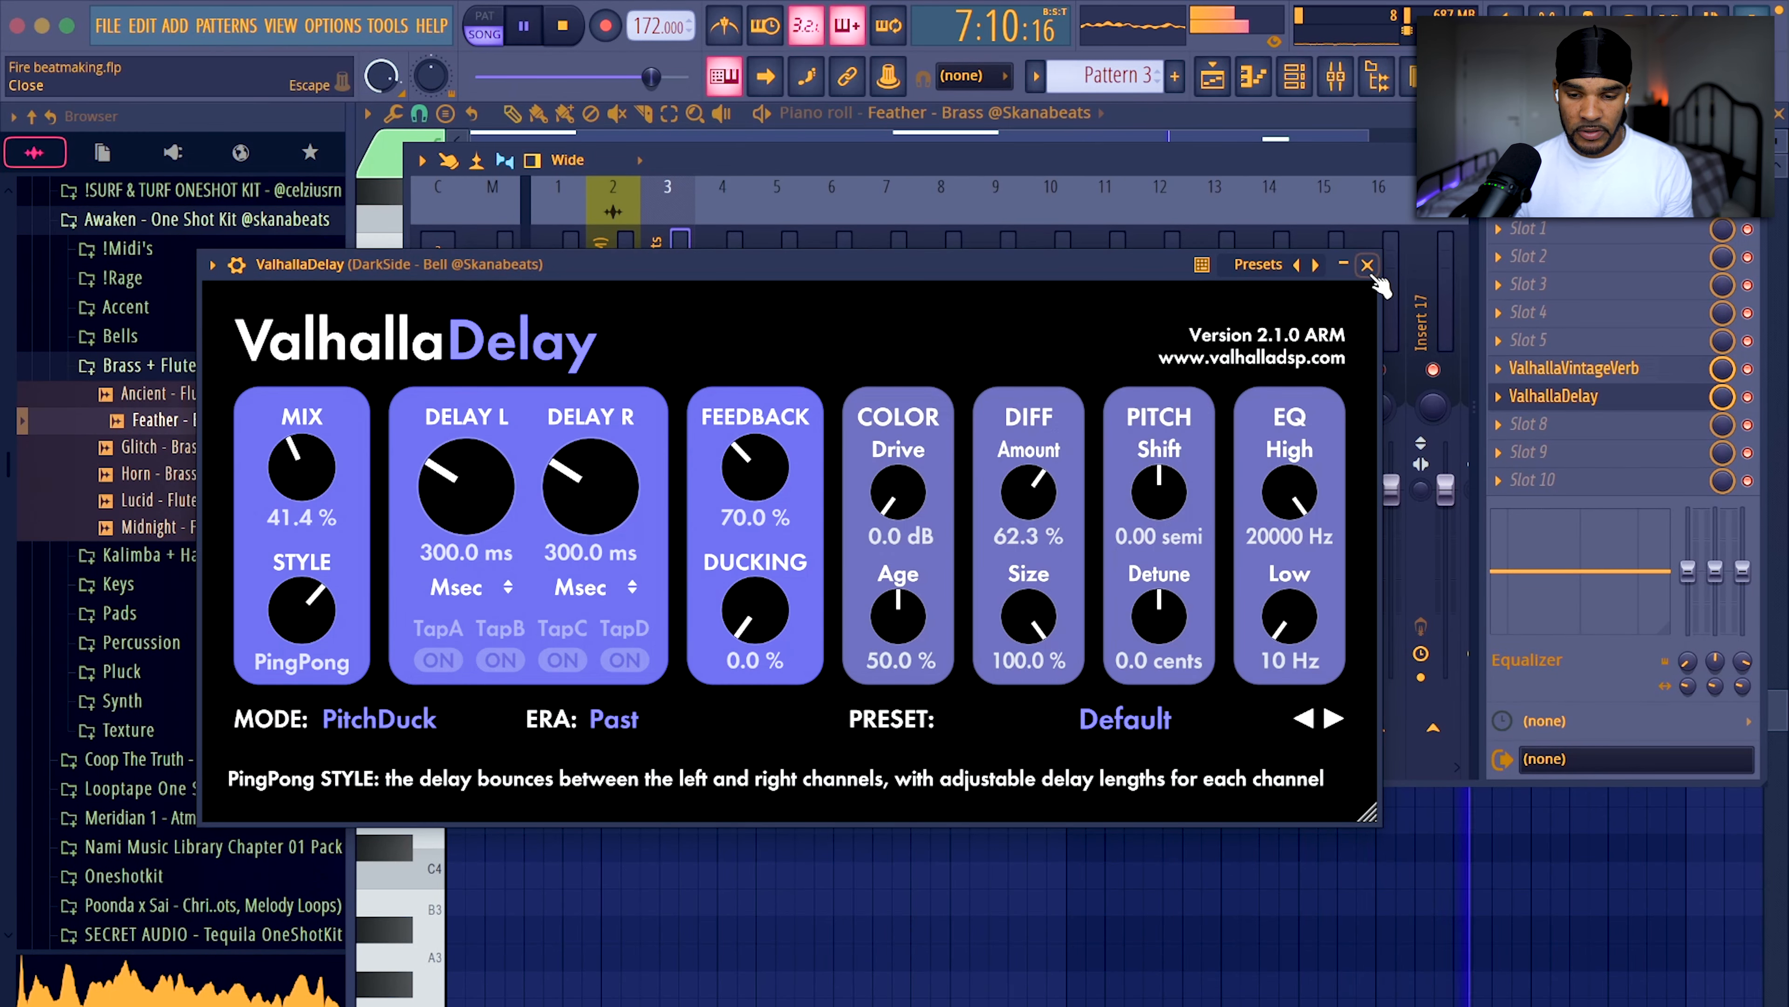
click(1367, 265)
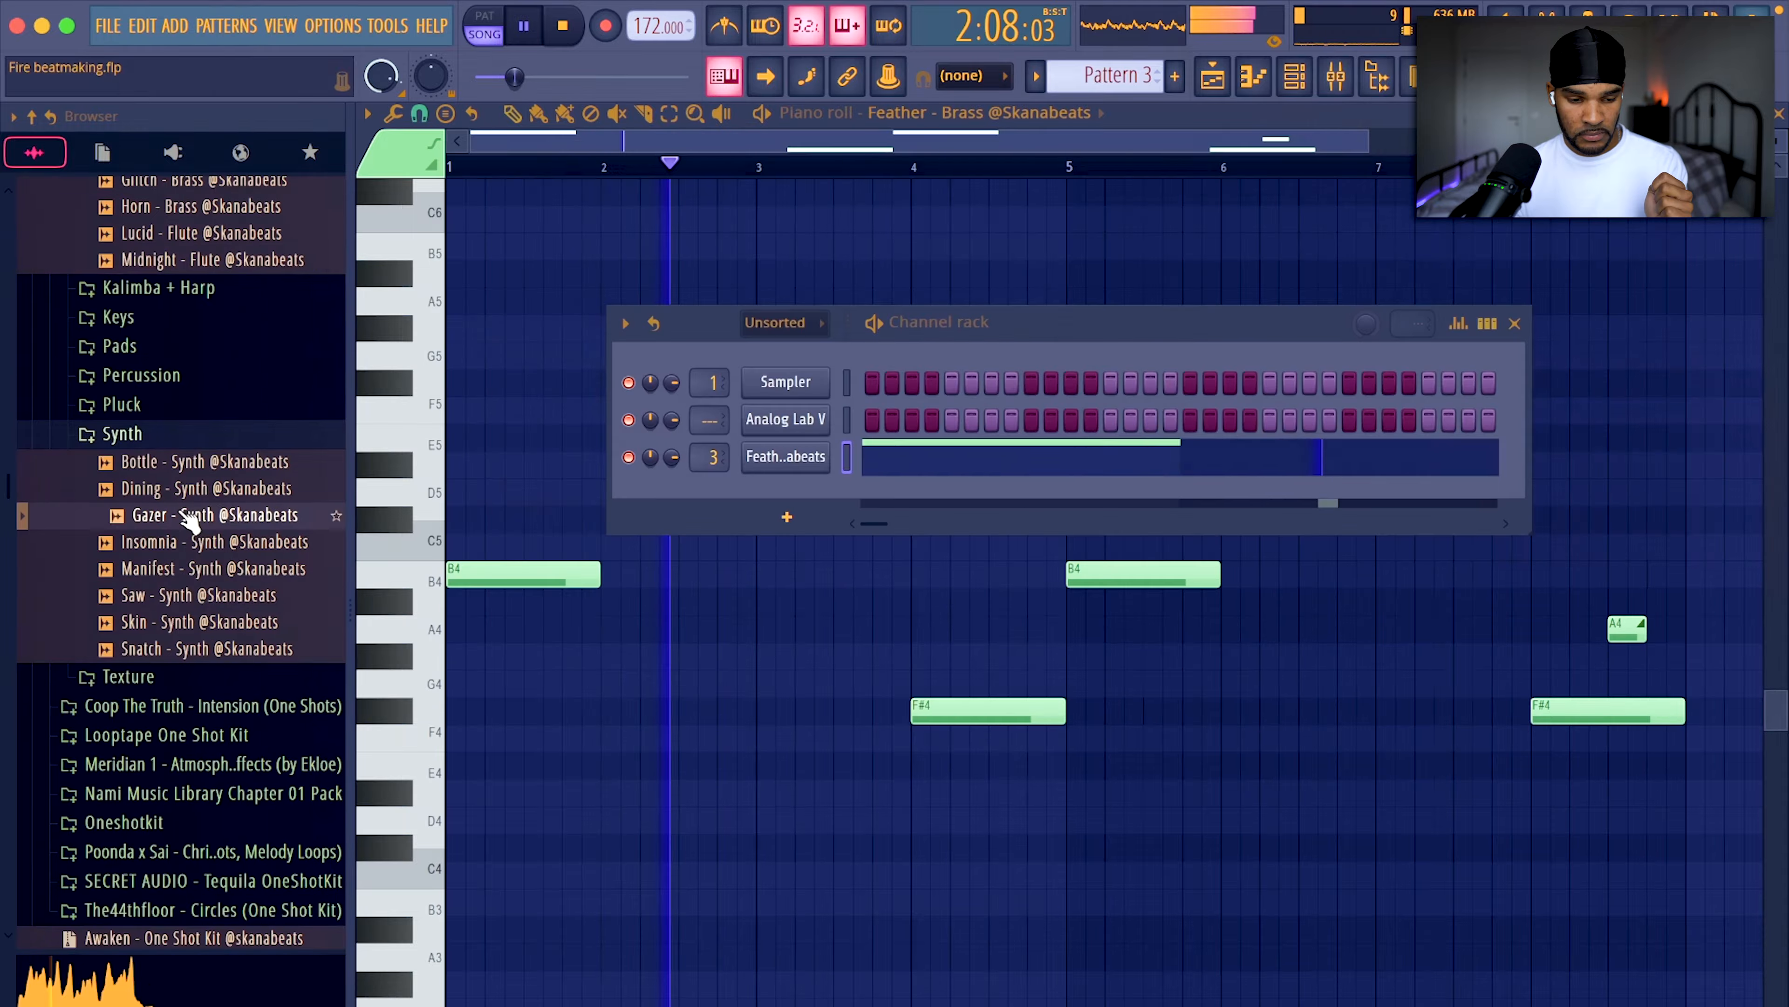
Add the Saw - Synth sample as a new channel and paste Pattern 1's Analog Lab V chords into it in Pattern 3.
drag(184, 595, 747, 493)
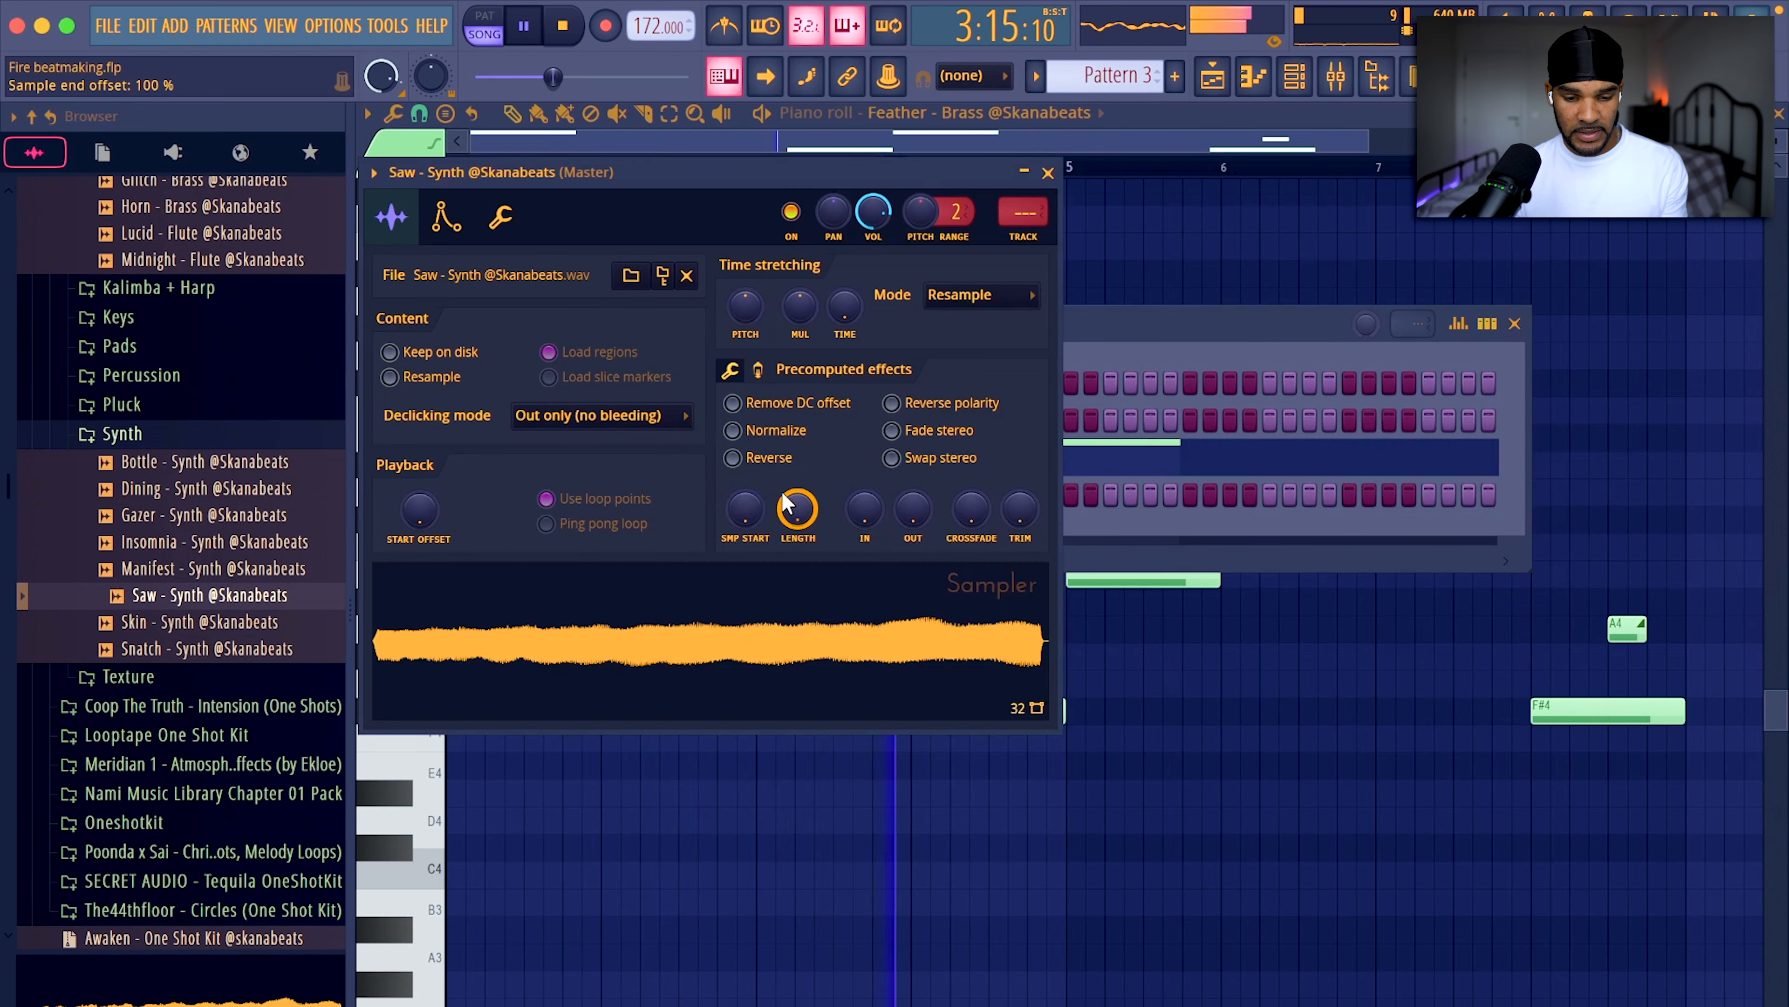
click(441, 216)
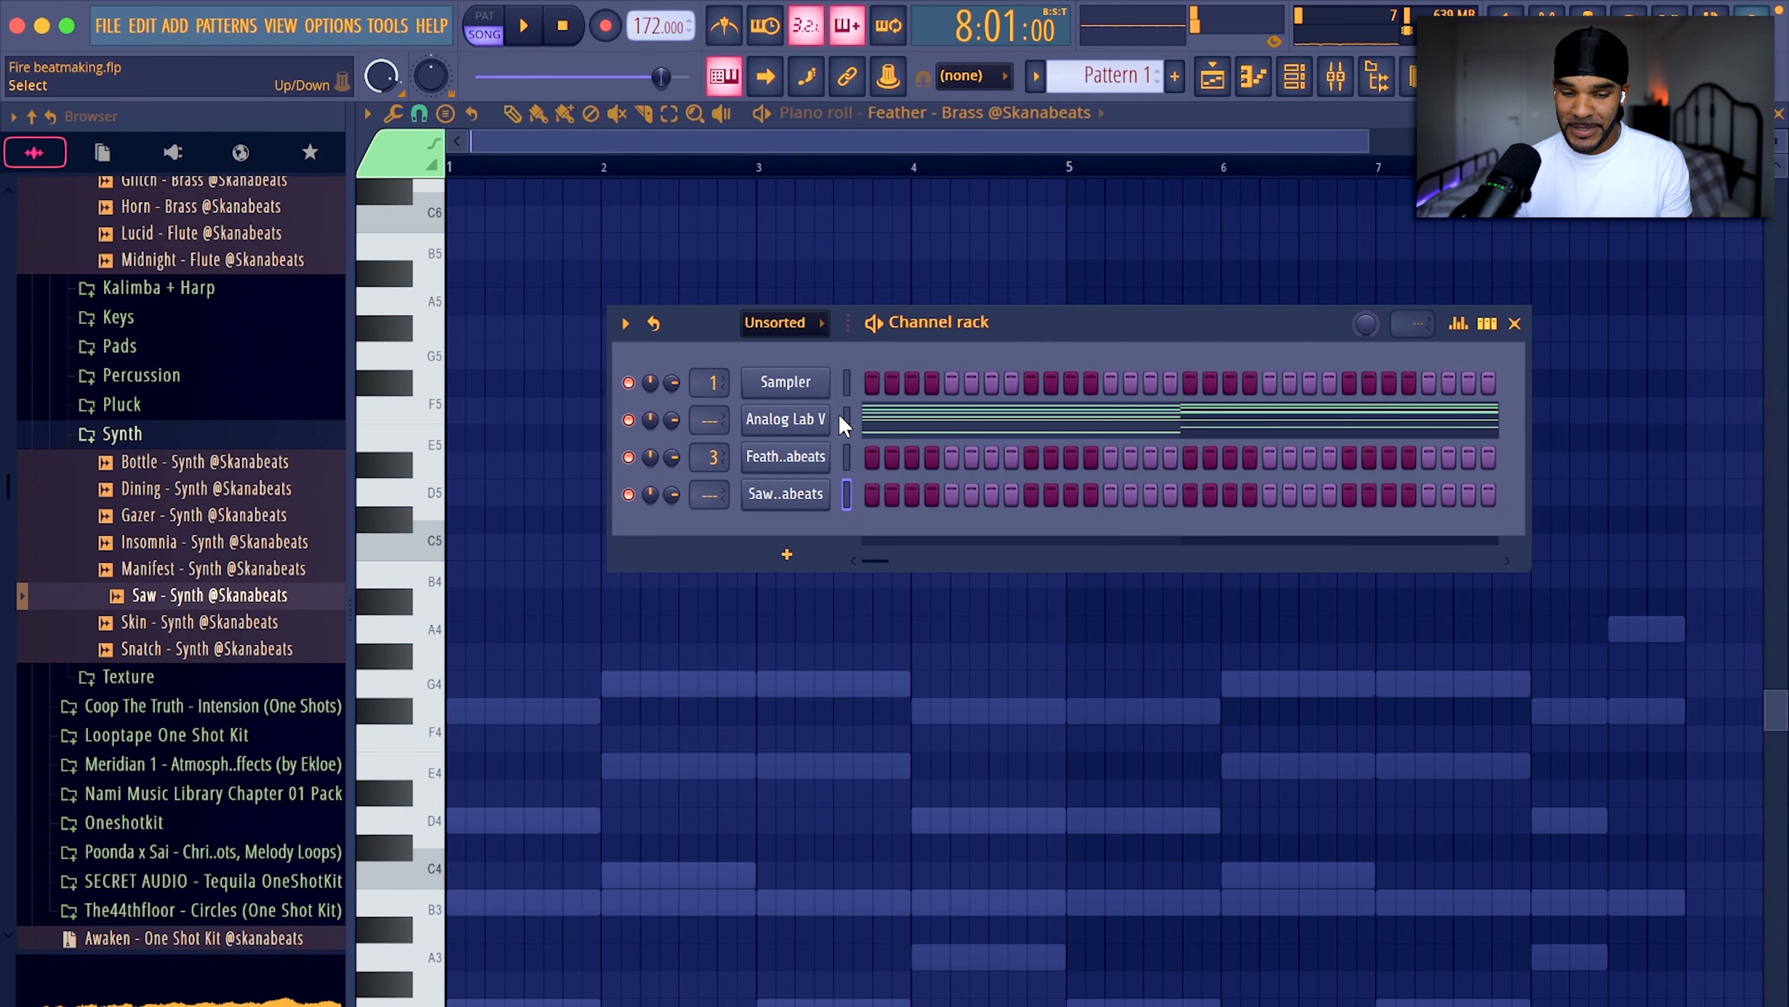
scroll(1115, 73, down, 2)
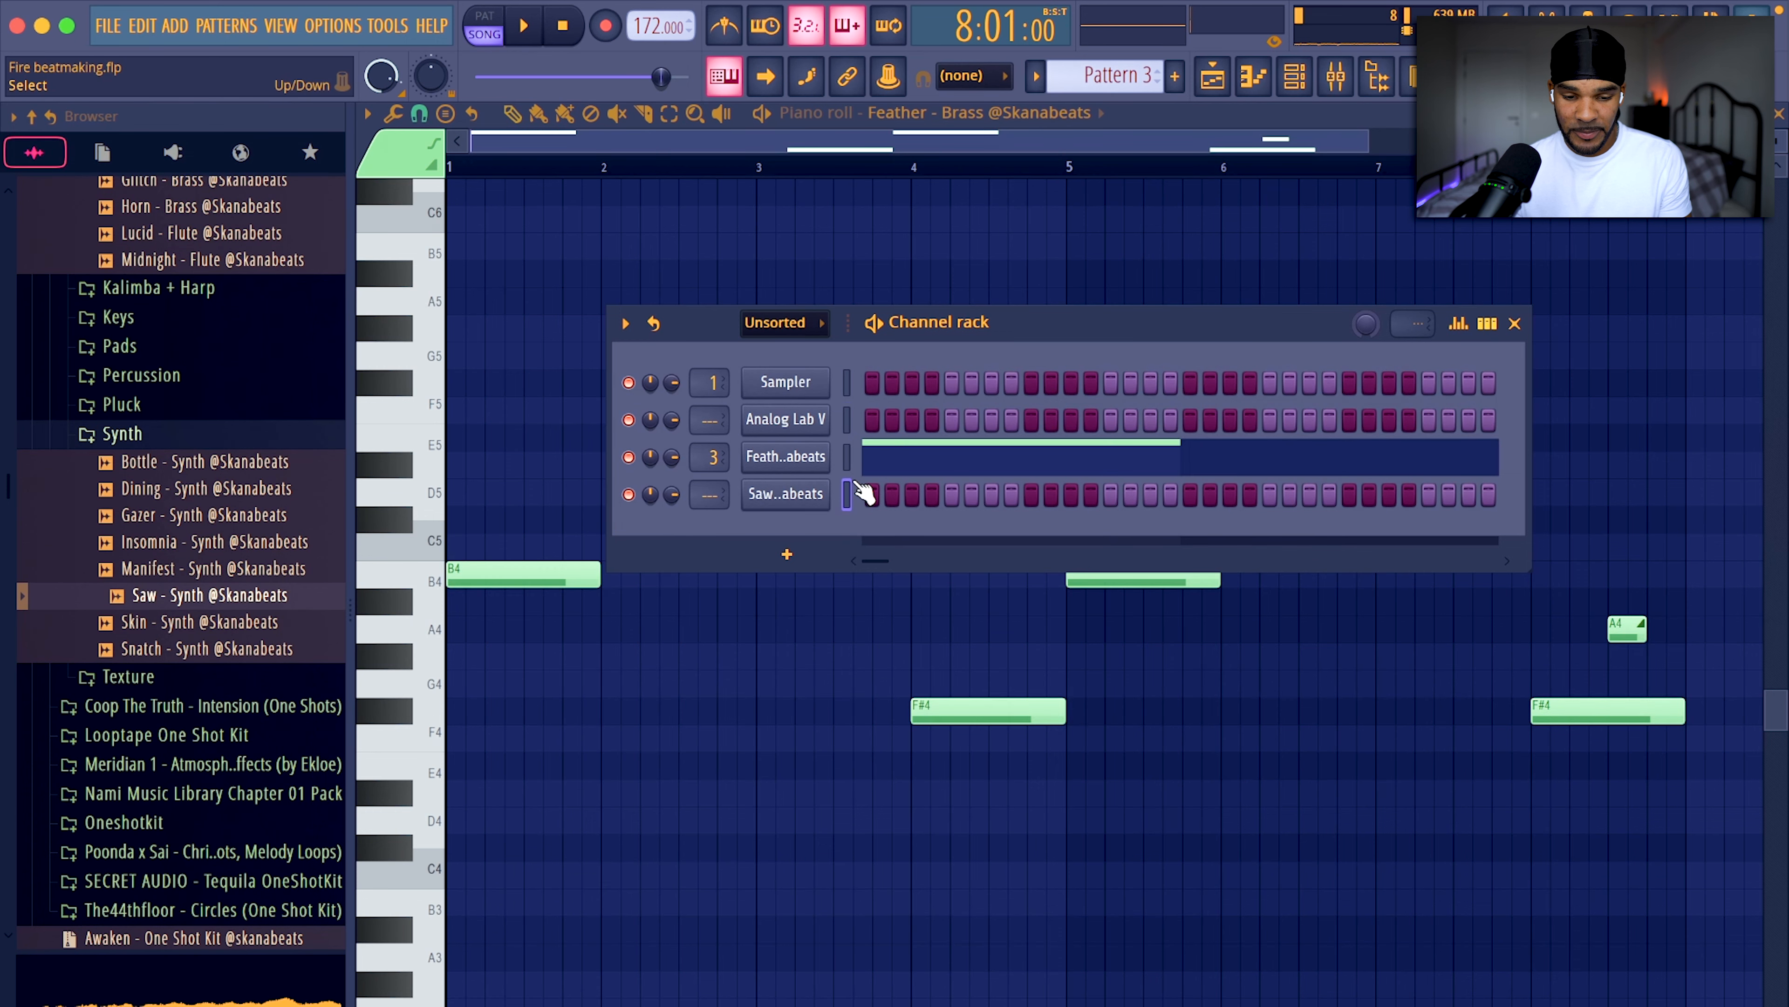
key(super+v)
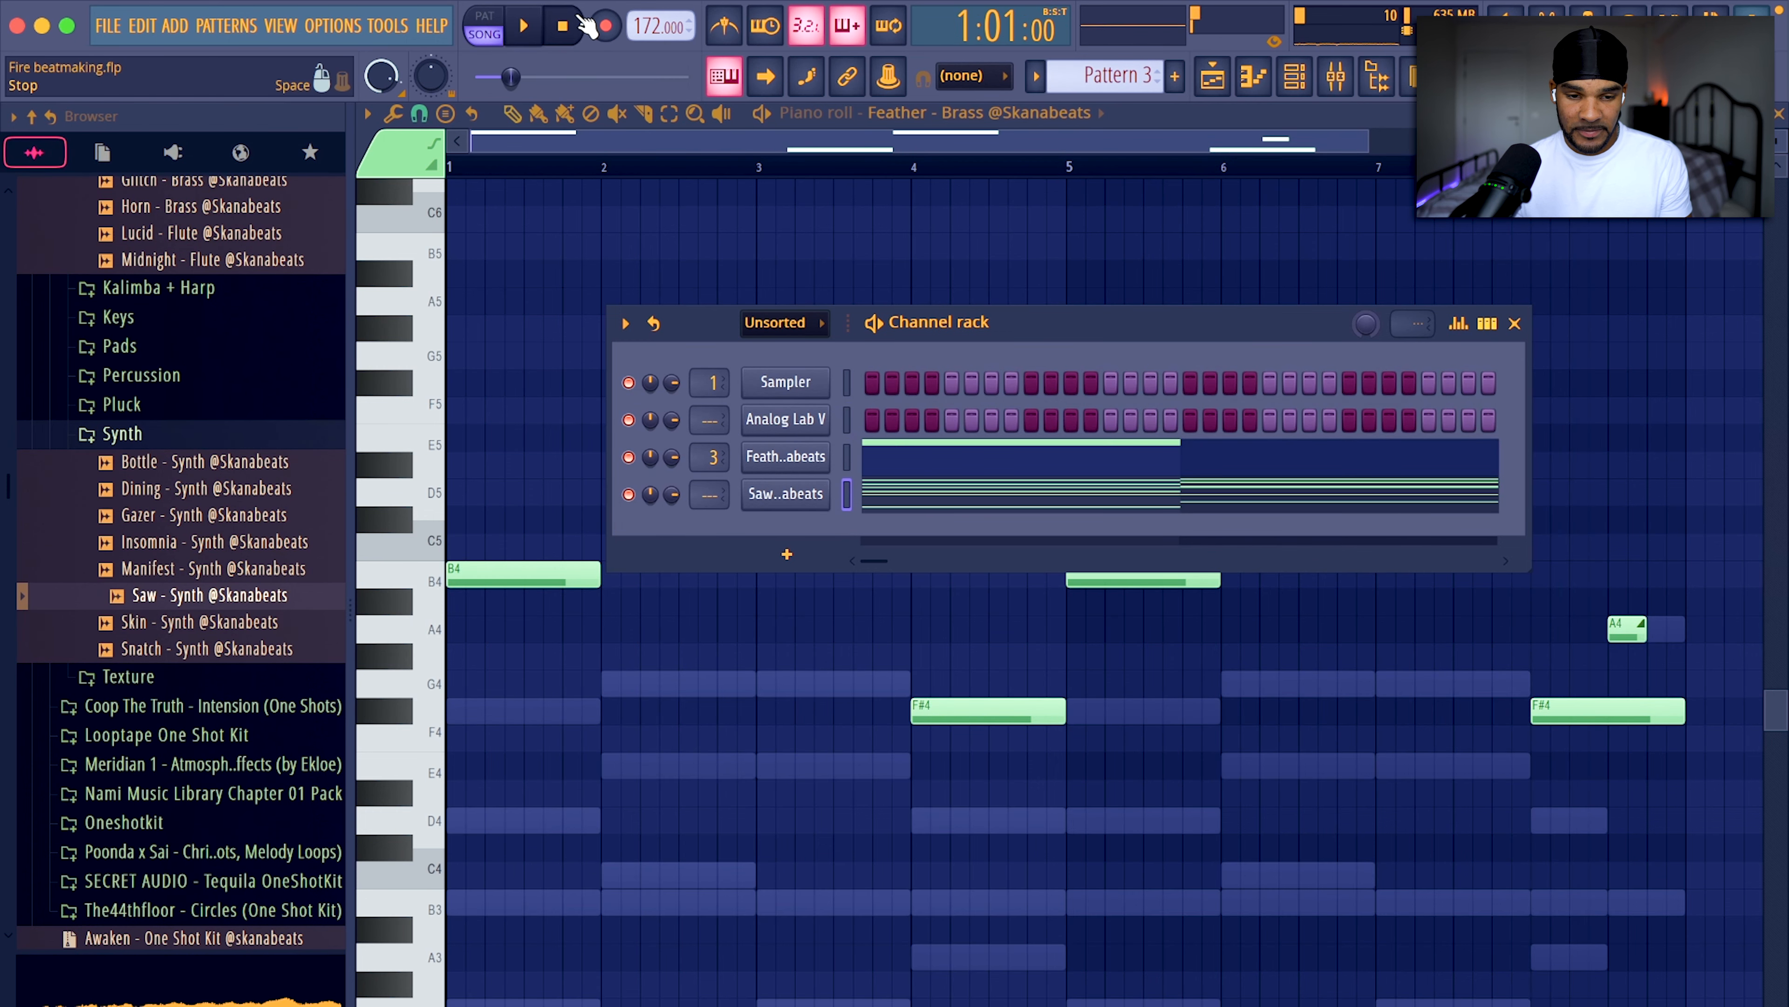
key(space)
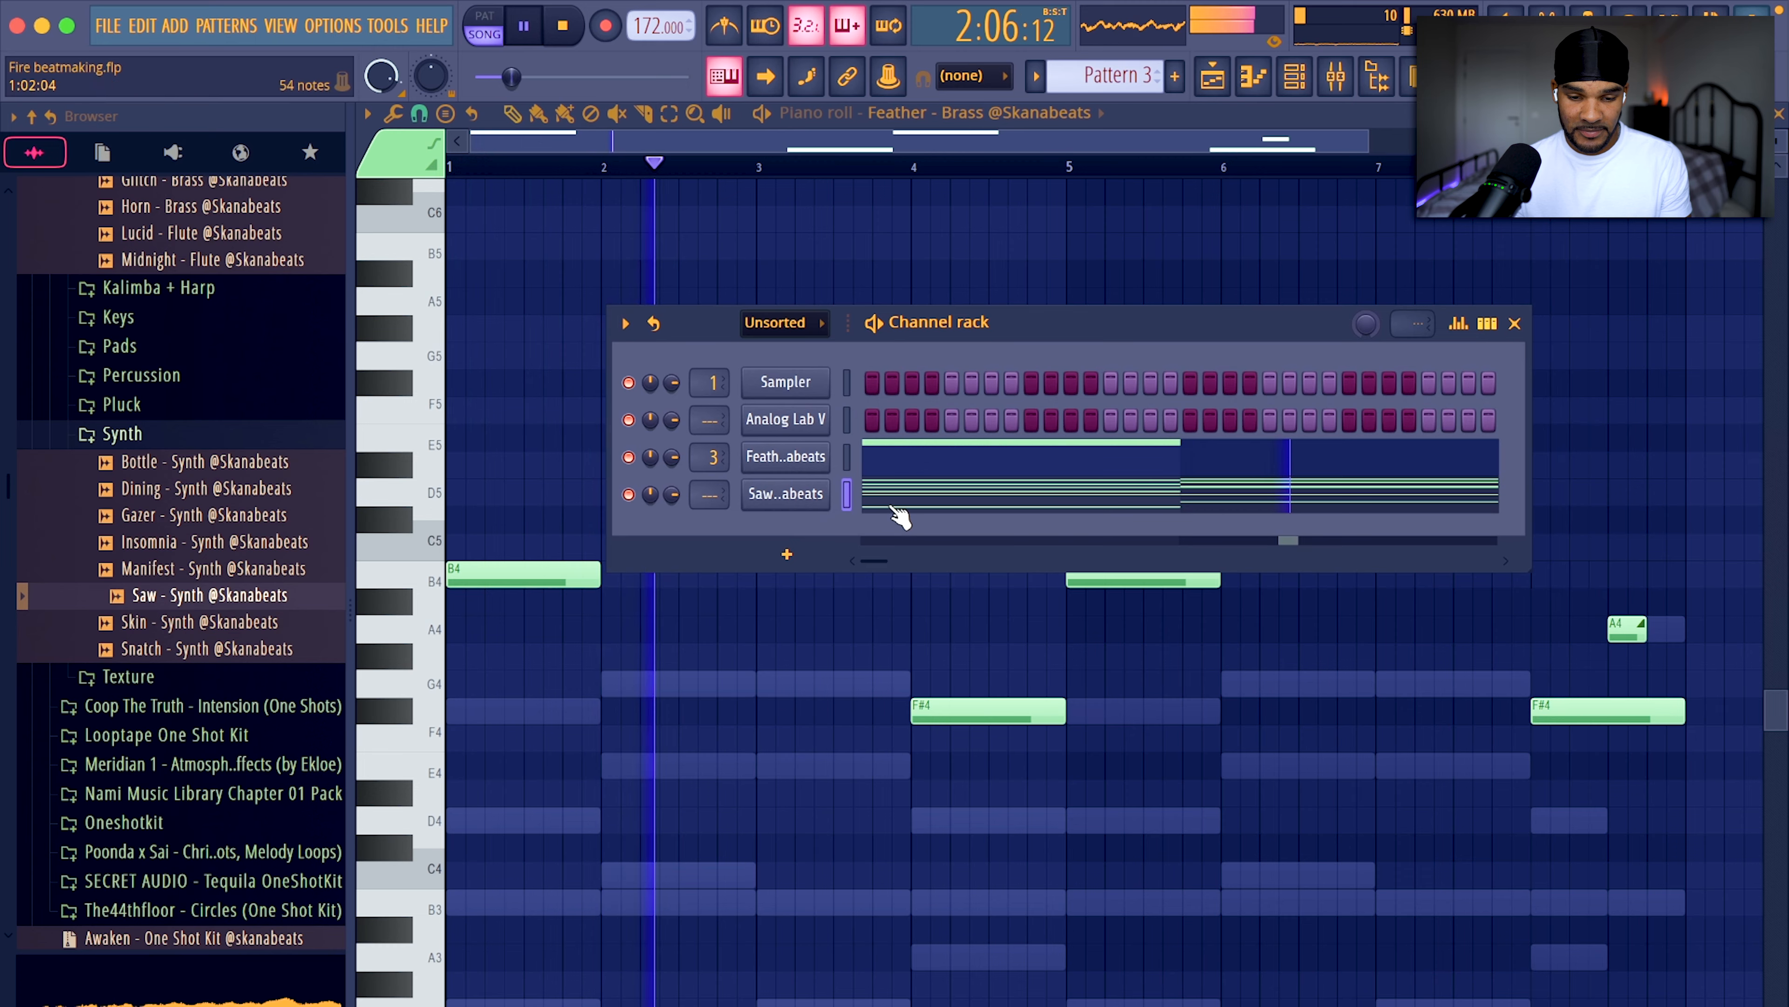
click(900, 517)
scroll(901, 514, down, 5)
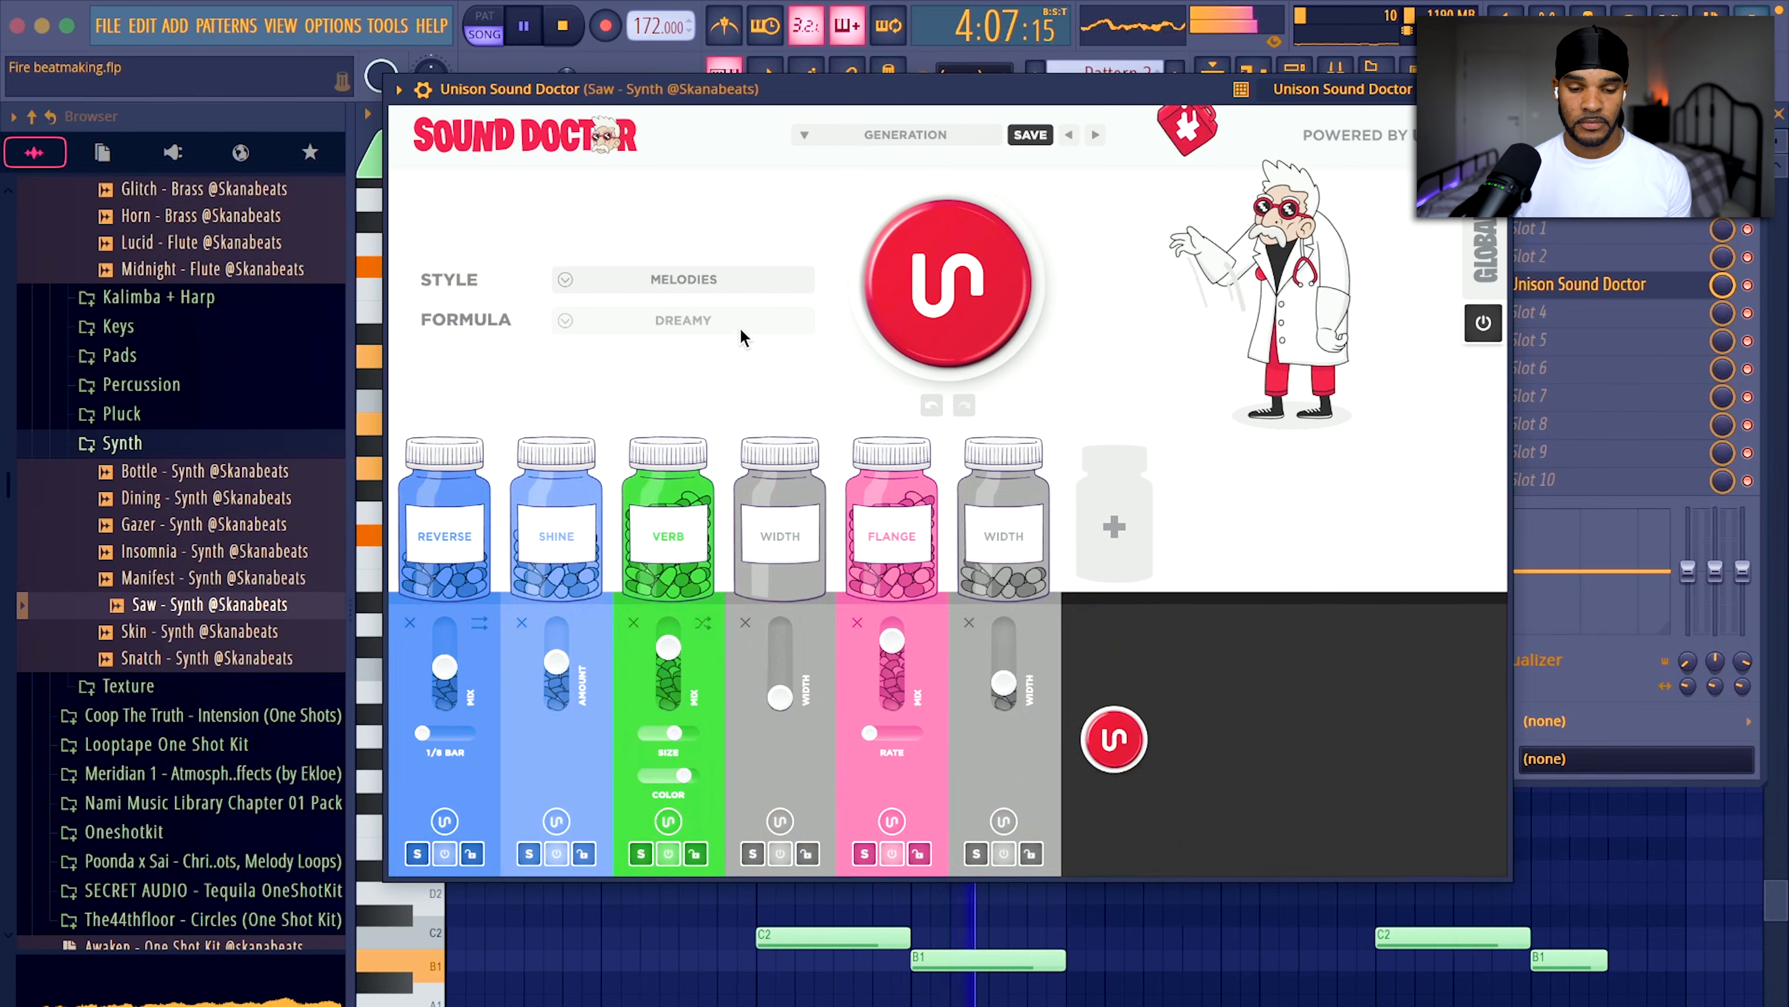
Generate a Unison Sound Doctor effect chain for the Saw synth with style Melodies and formula Dreamy, and add PanCake2 in slot 5.
click(974, 275)
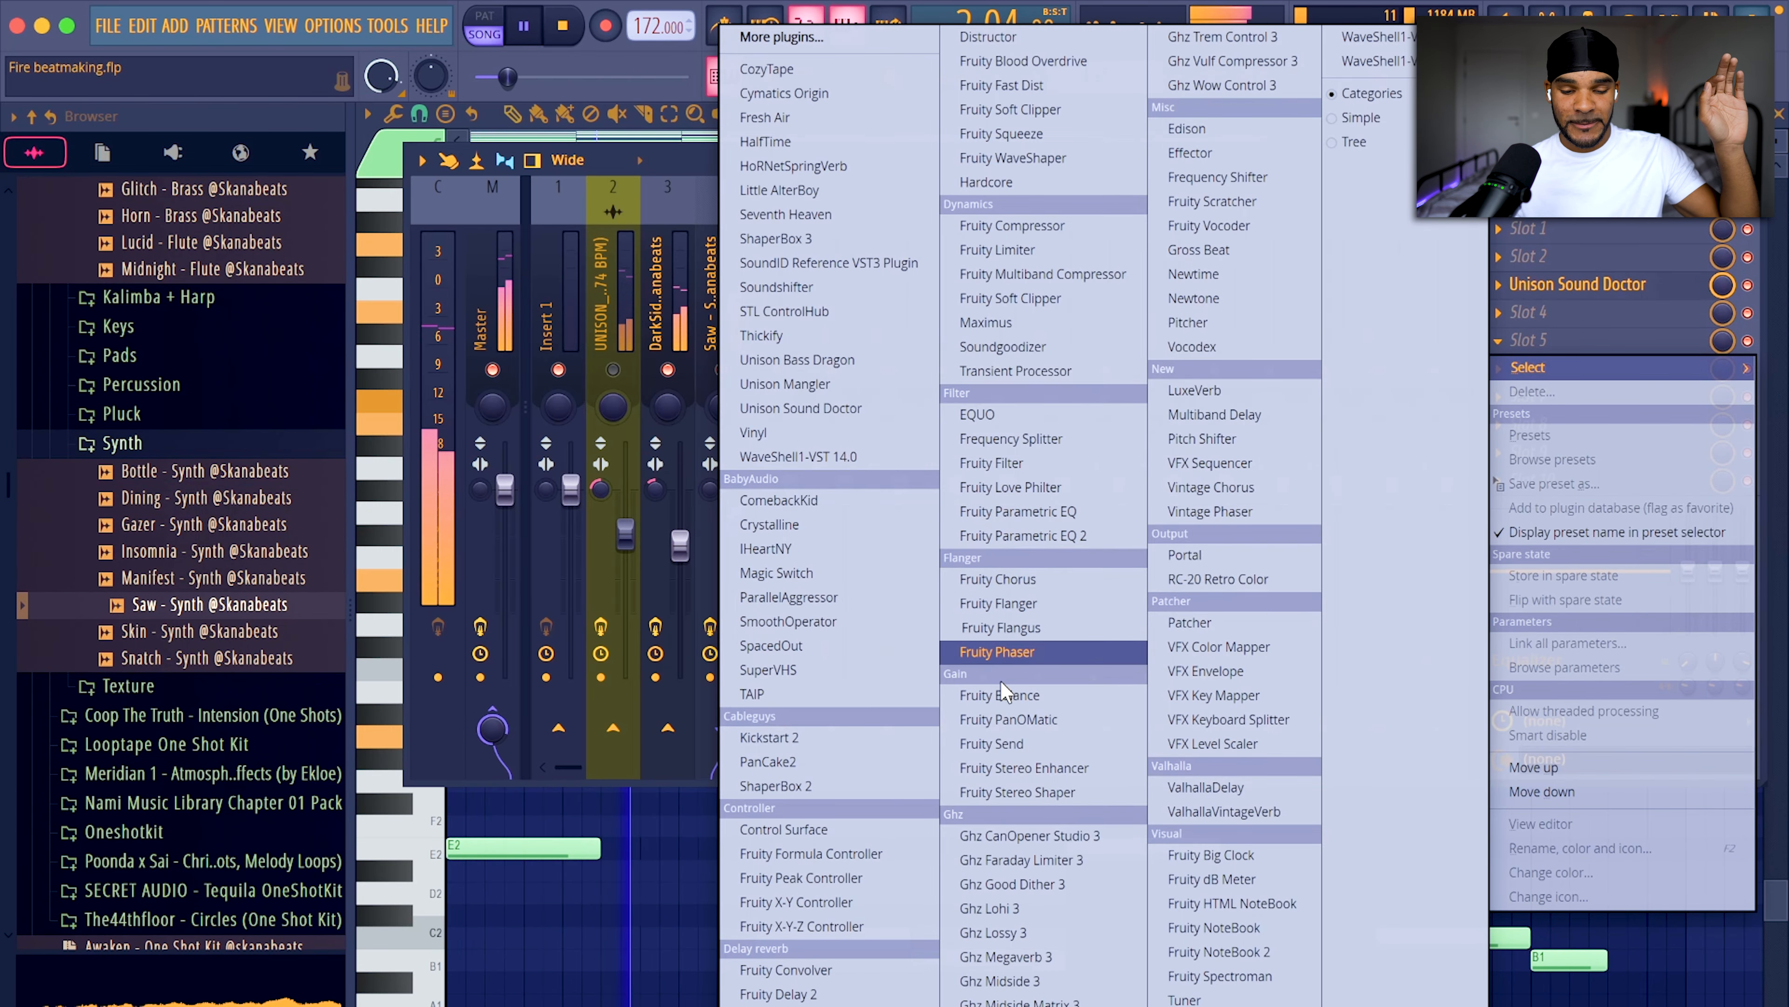
click(843, 765)
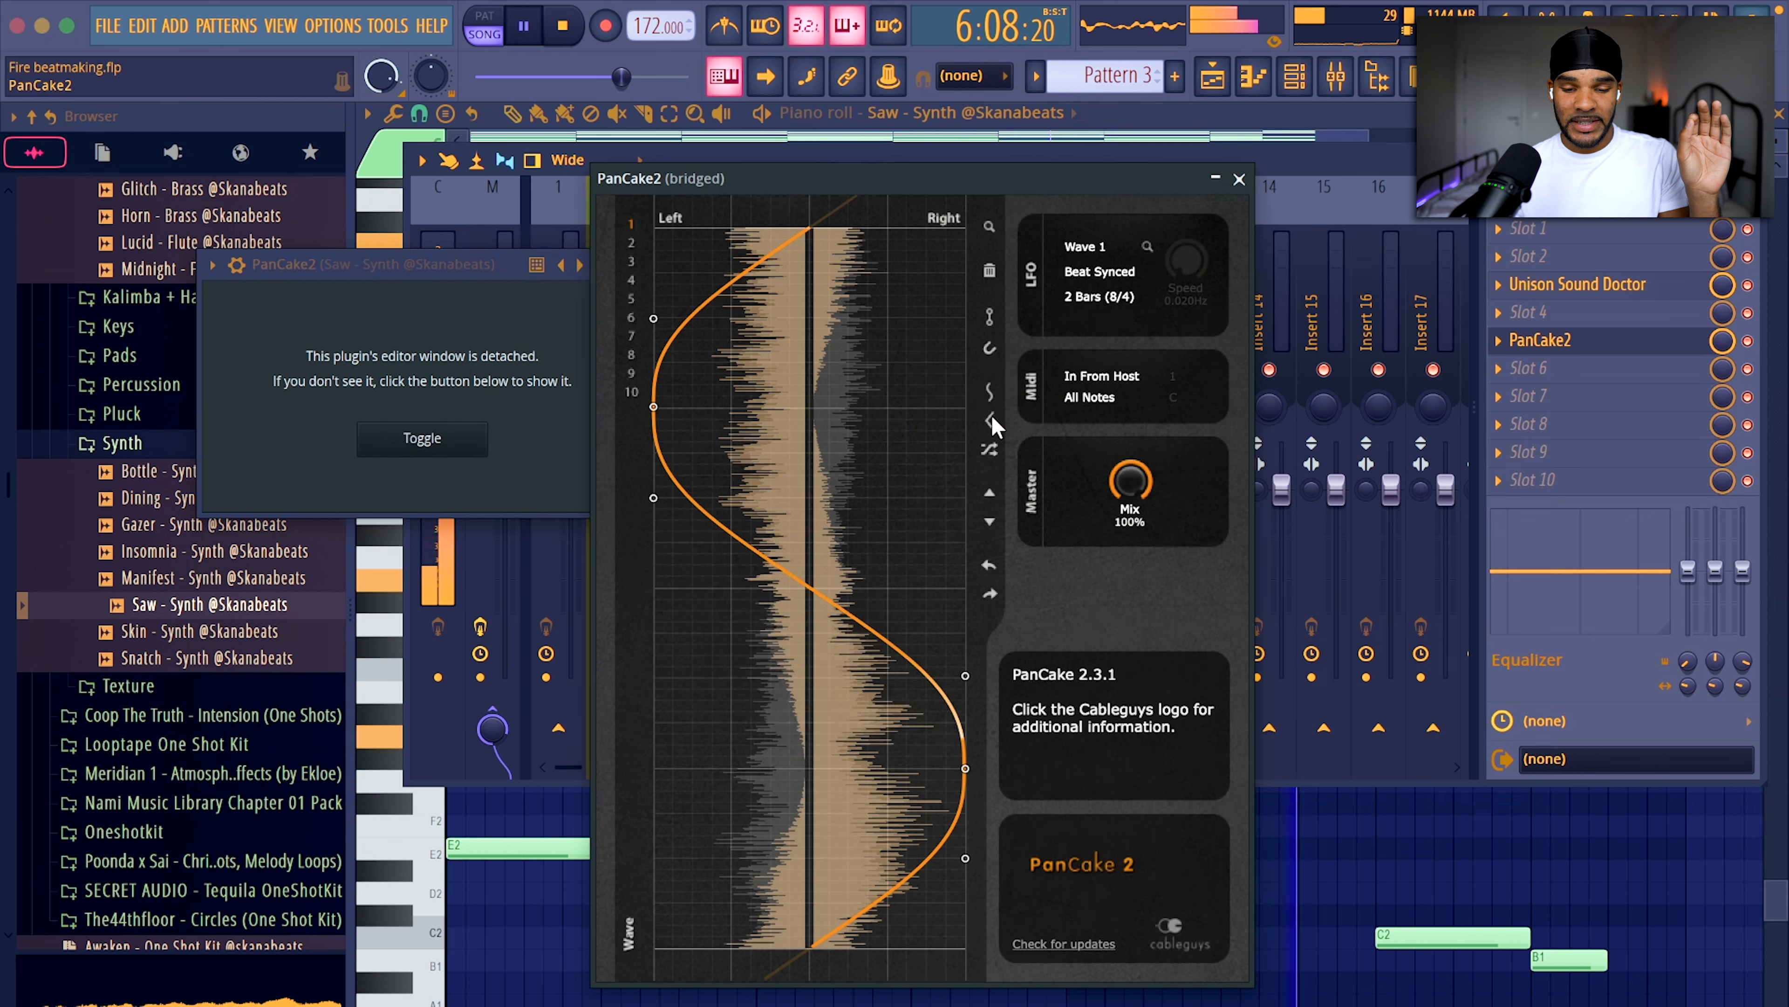
Set PanCake2 to a sine panning wave over 4 Bars with a 94% mix, and close it and the mixer to return to the piano roll.
click(989, 391)
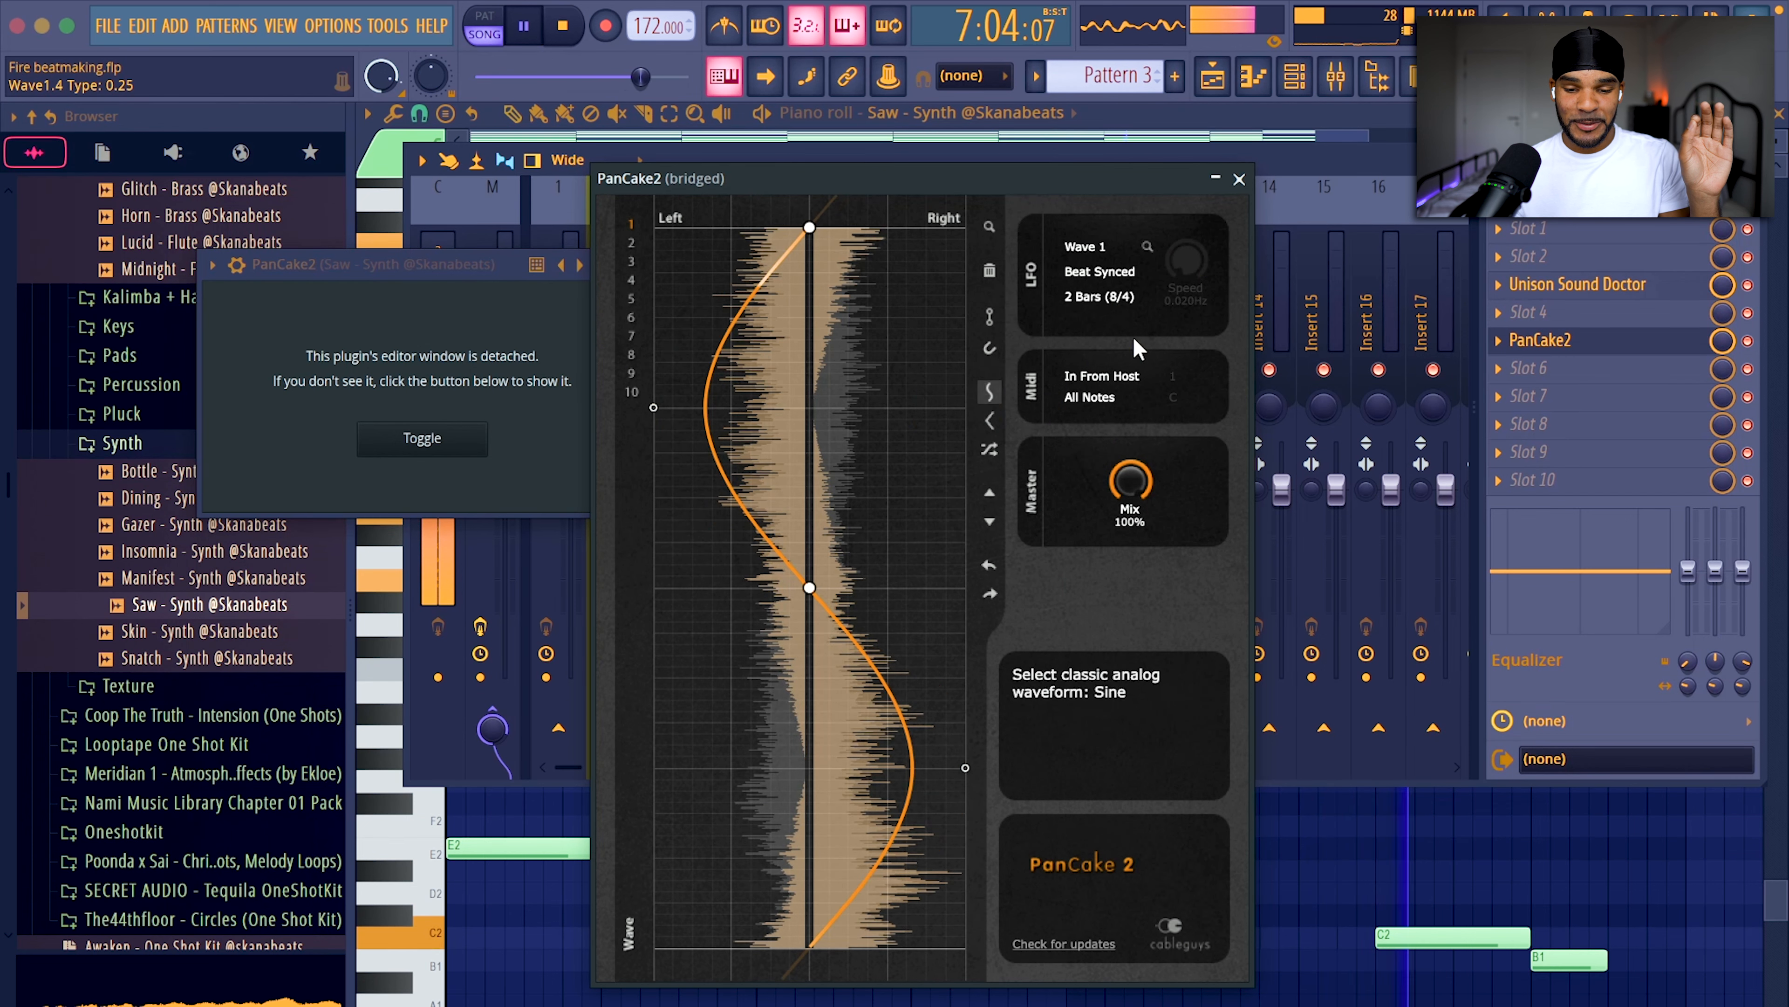
click(1142, 300)
click(1077, 659)
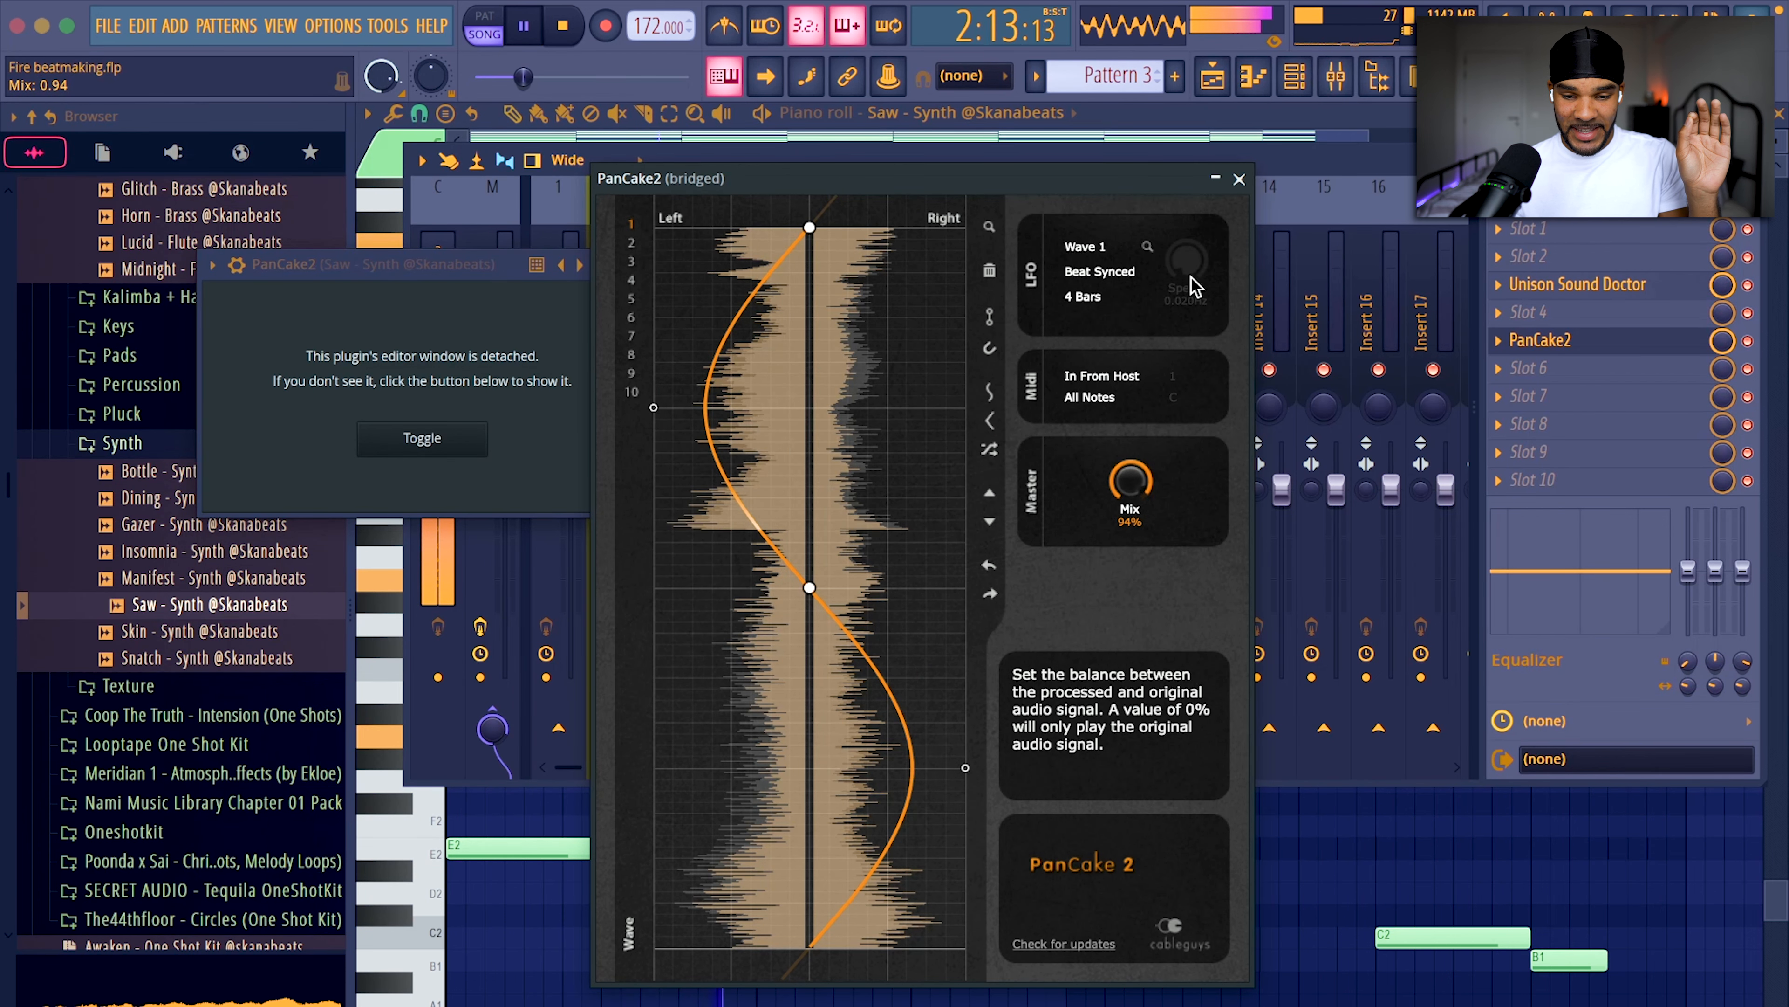
click(1240, 179)
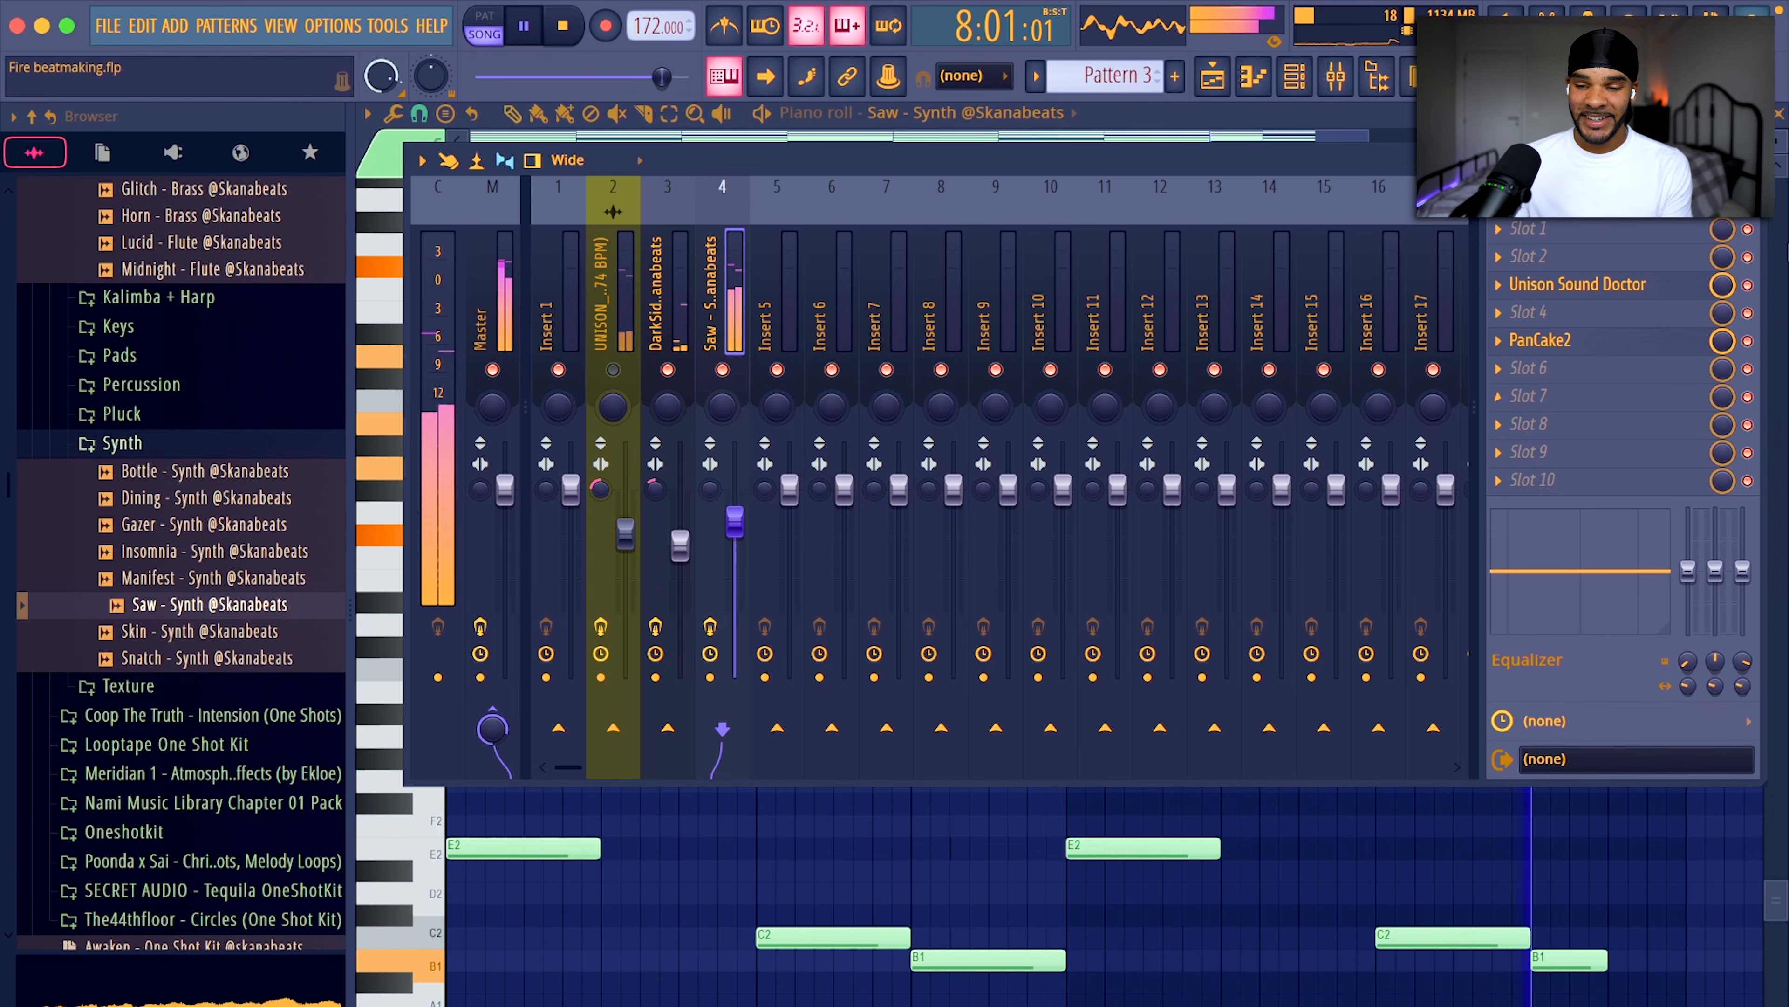
key(Escape)
click(1336, 76)
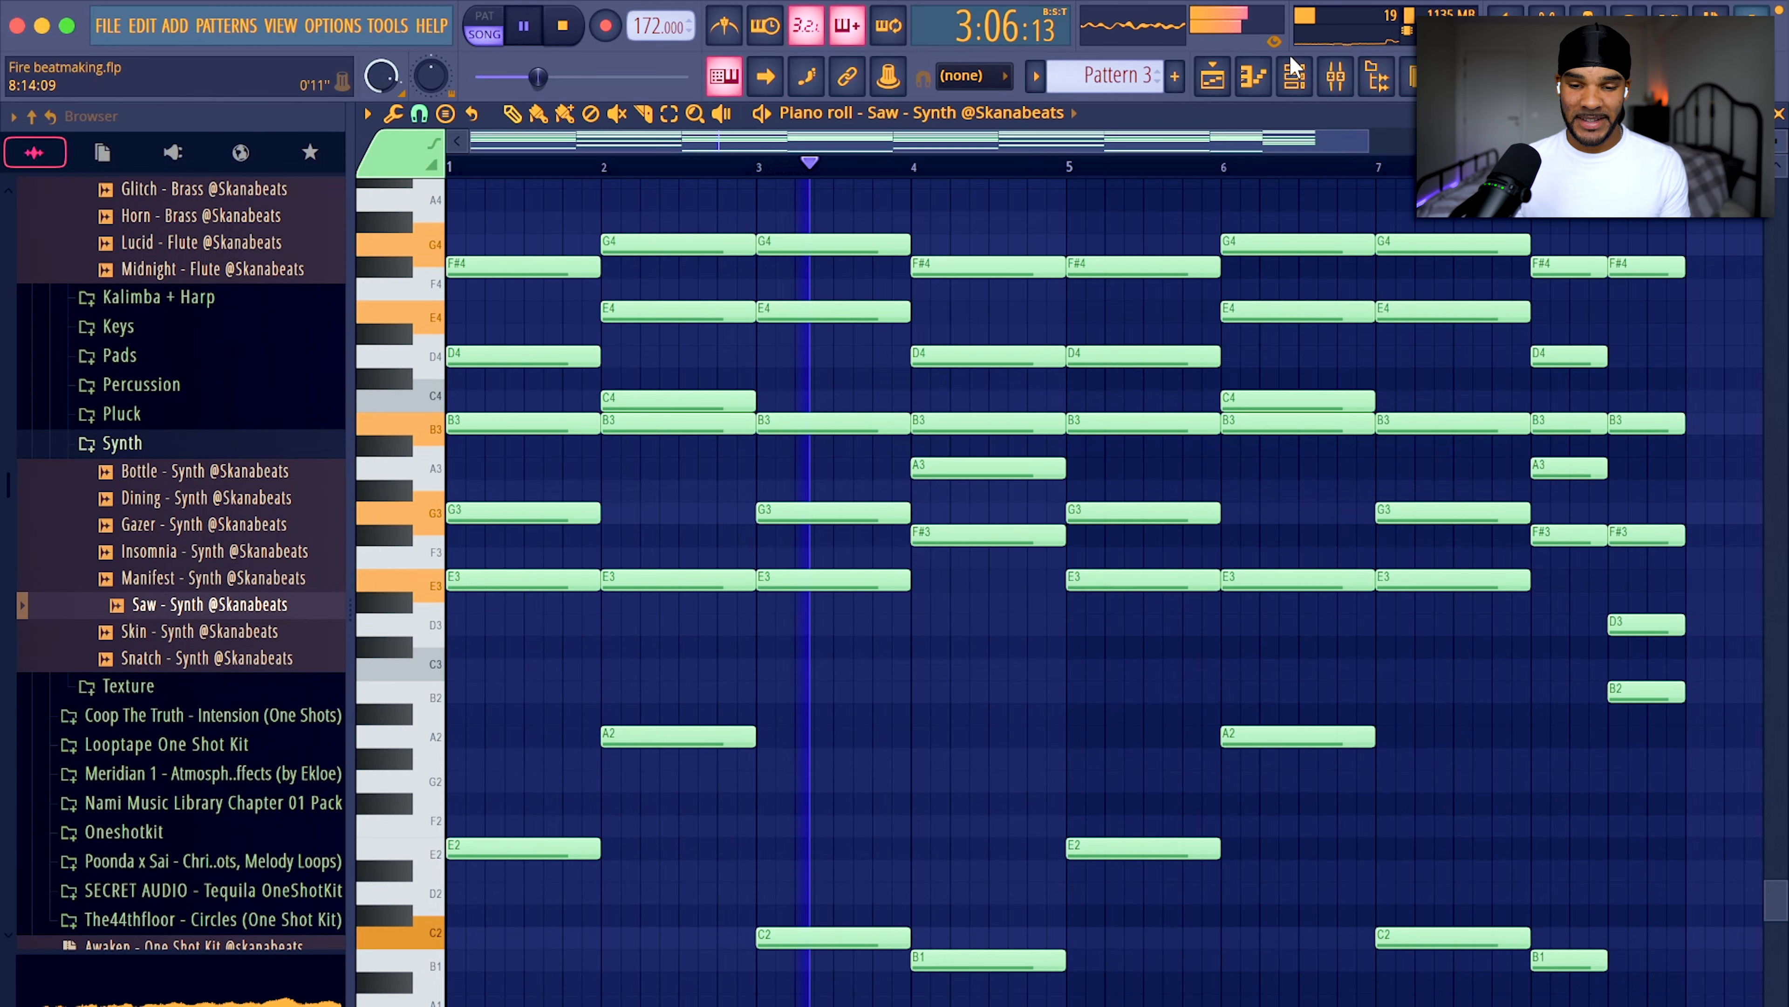
Open the Perc - Shaker channel's notes in the piano roll.
click(1294, 70)
scroll(145, 472, down, 4)
scroll(151, 476, up, 6)
scroll(148, 476, up, 8)
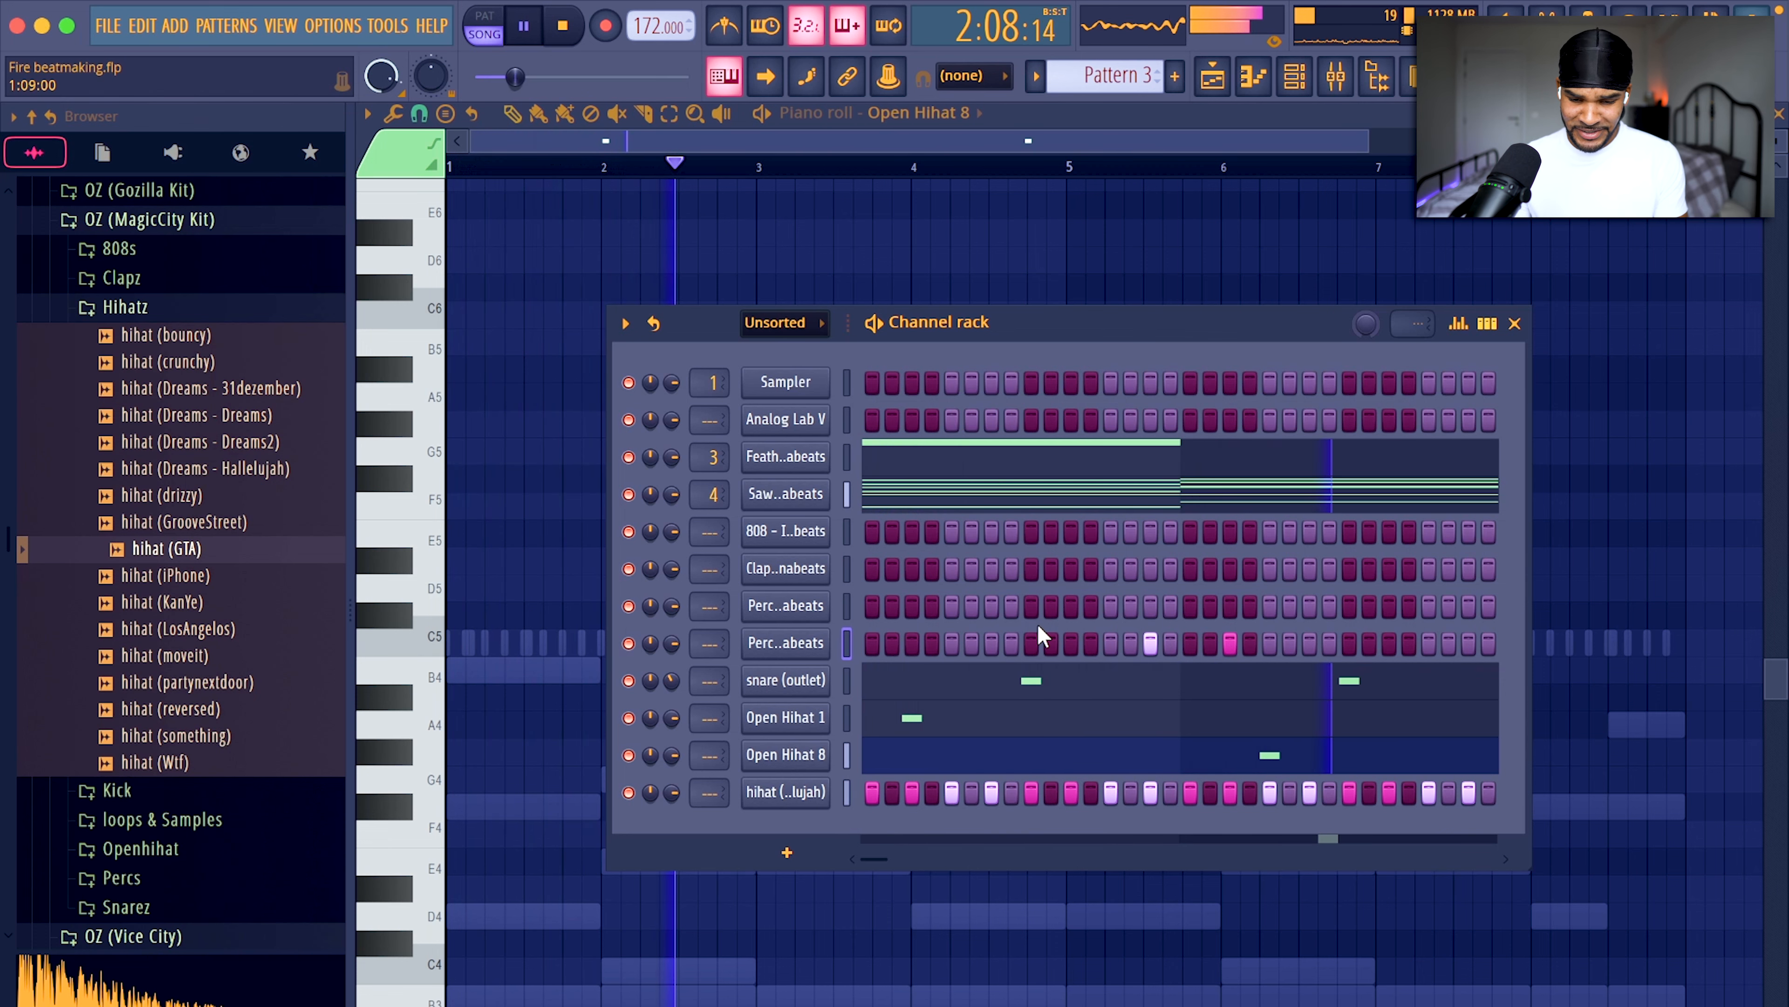
right_click(801, 652)
click(861, 616)
right_click(837, 652)
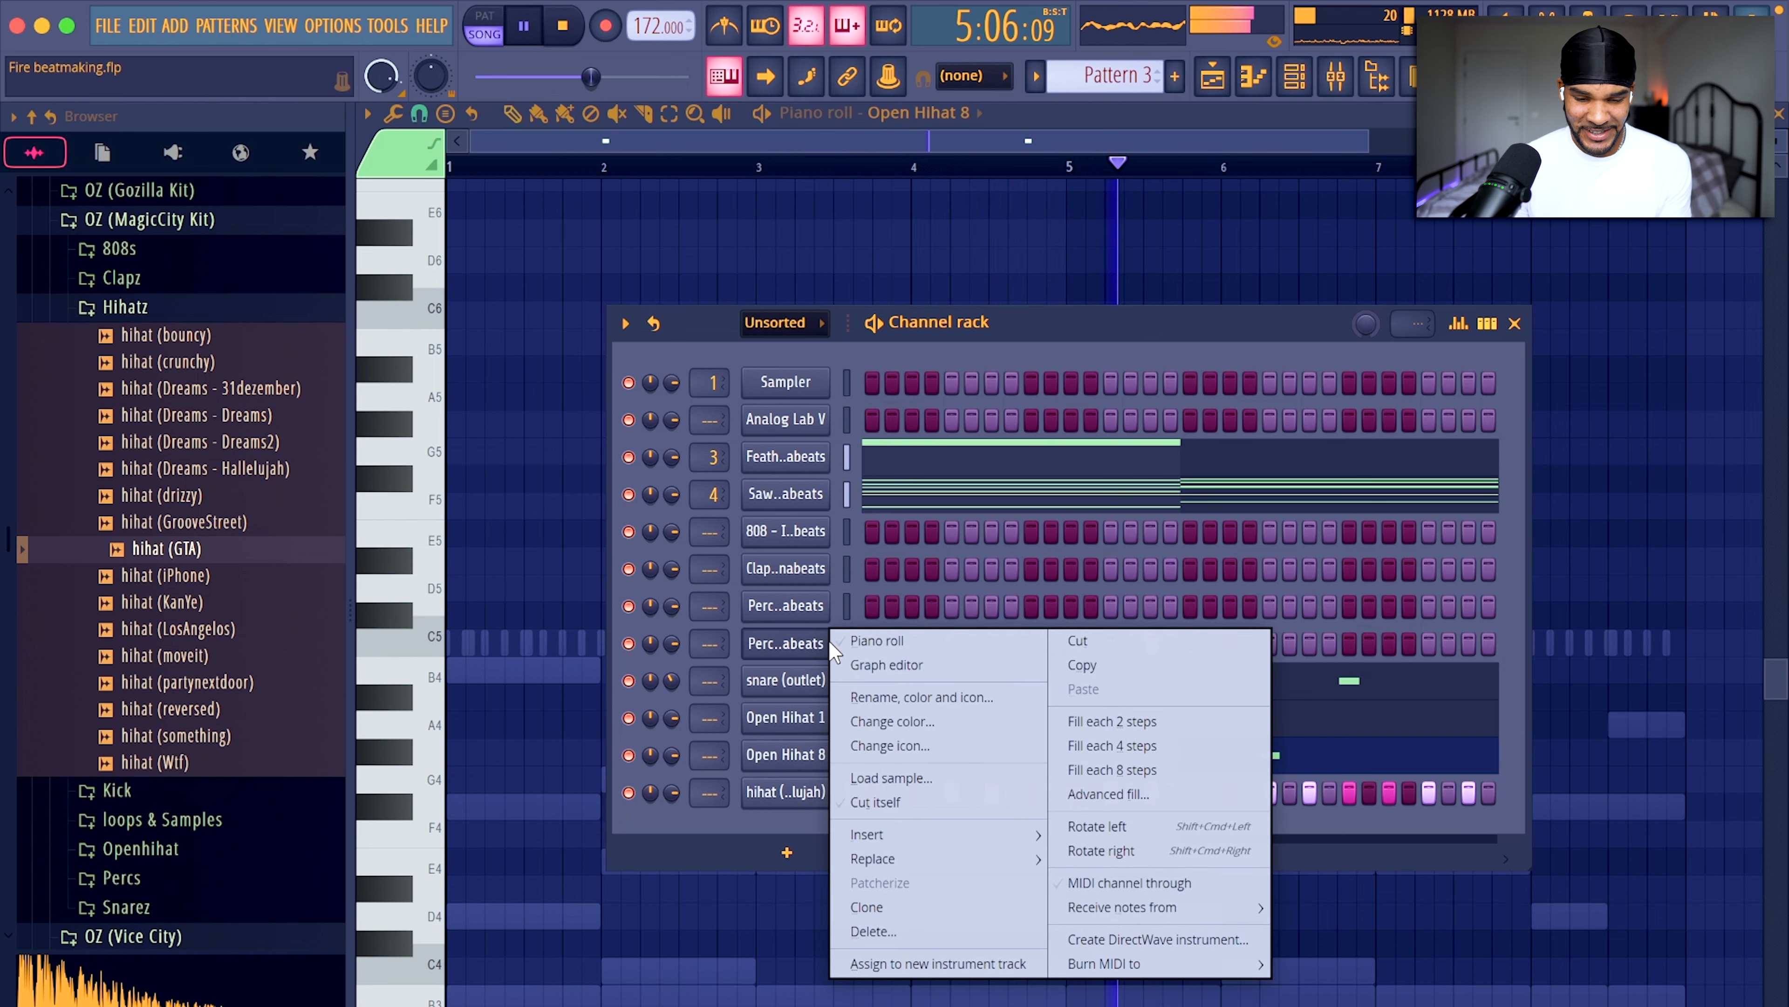
click(866, 634)
Duplicate the Perc - Shaker hits repeatedly until they fill eight bars of Pattern 3.
drag(759, 165, 380, 212)
key(ctrl+b)
key(ctrl+b)
key(ctrl+b)
key(ctrl+d)
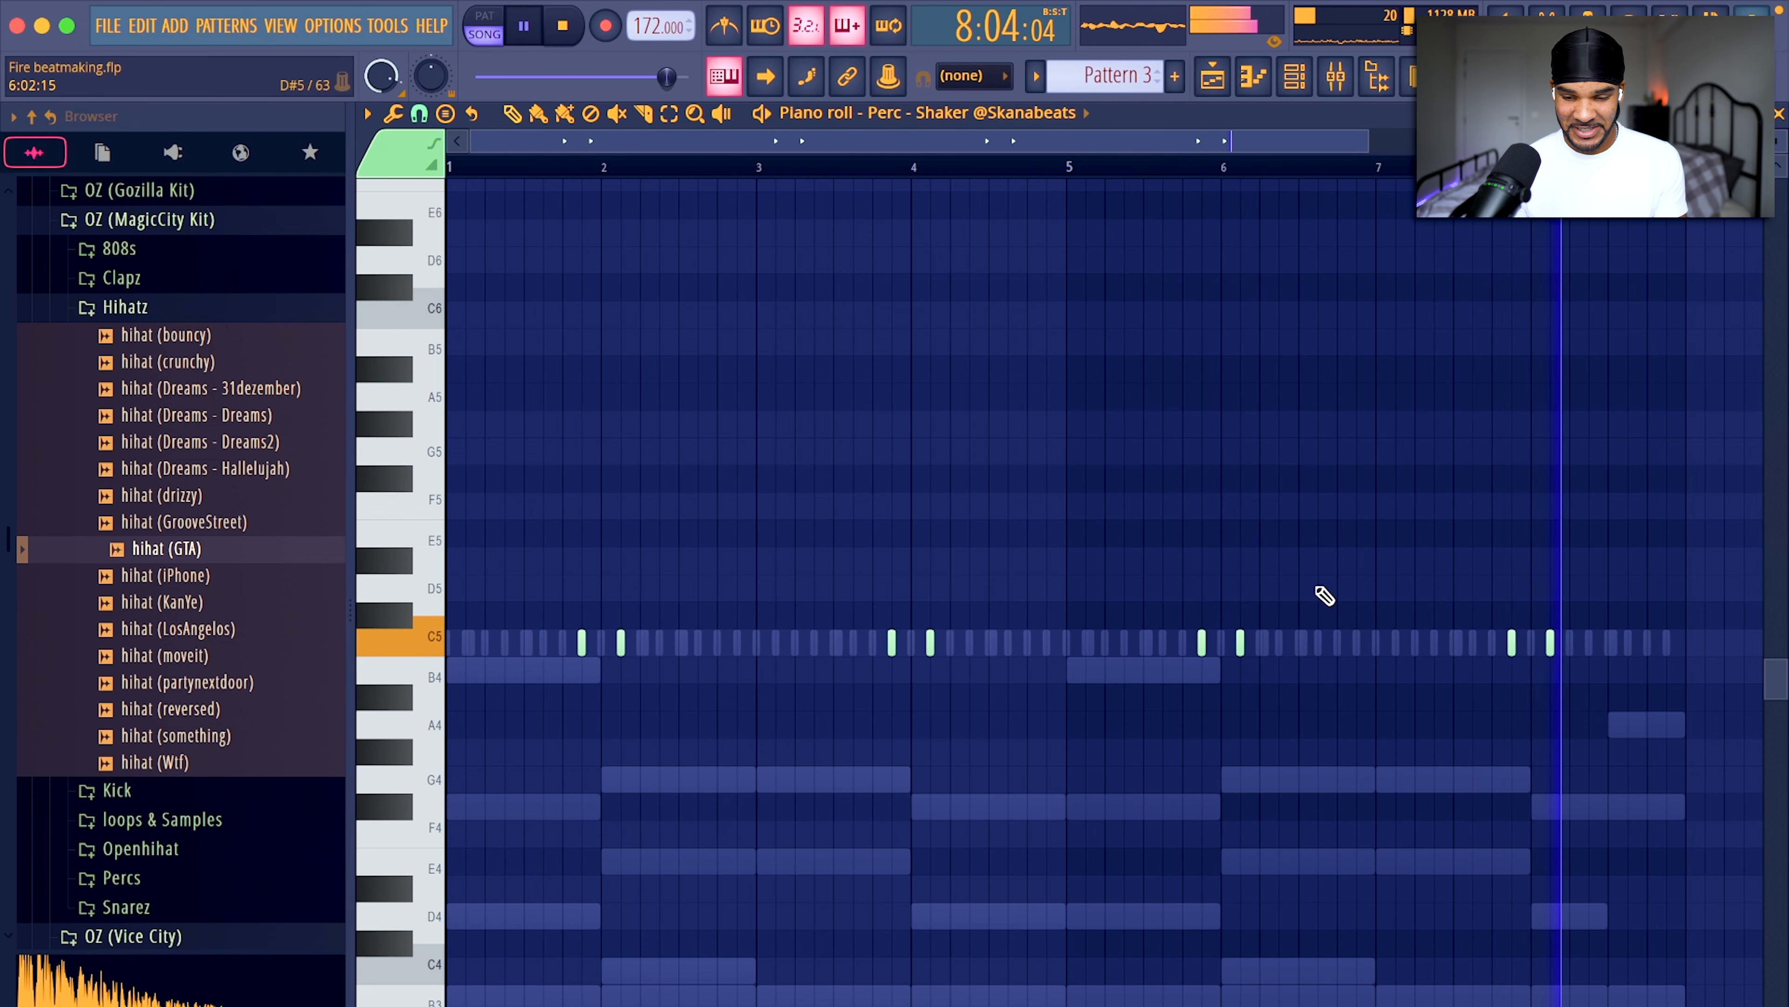
Delete the shaker hits around the starts of bars 4 and 8.
drag(1499, 577, 1538, 798)
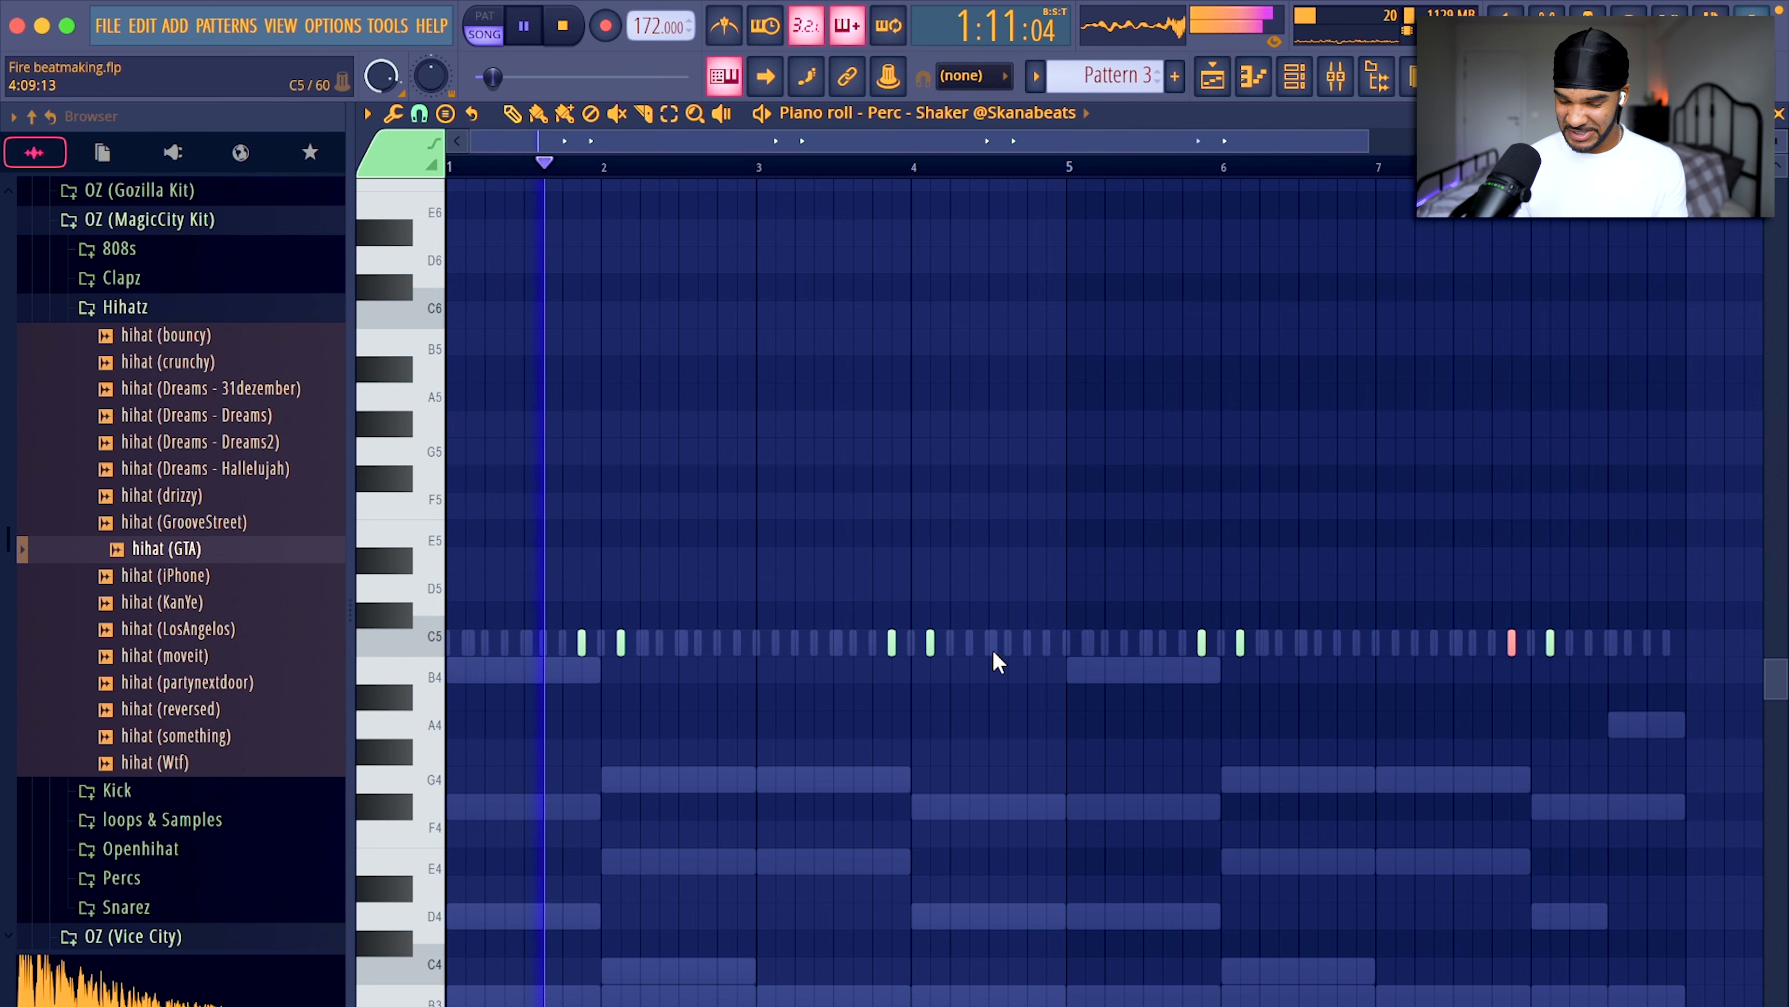
click(891, 619)
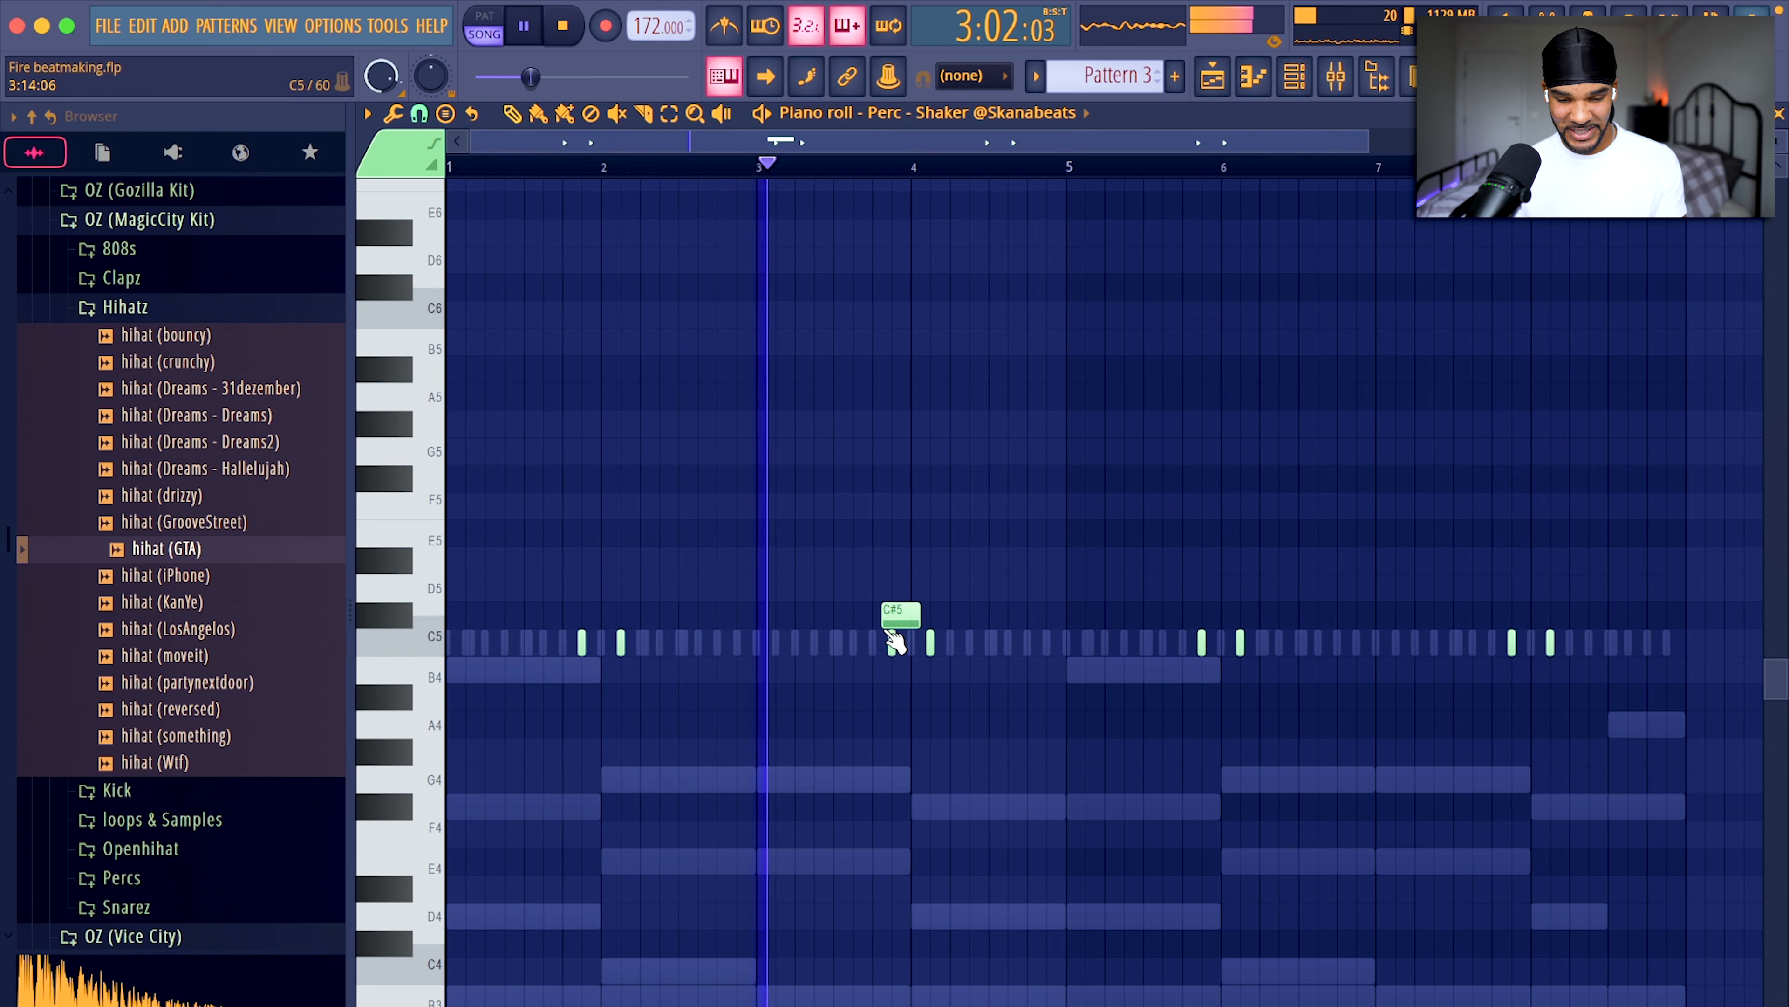
drag(881, 582, 1017, 747)
key(Delete)
drag(1448, 607, 1596, 682)
key(Delete)
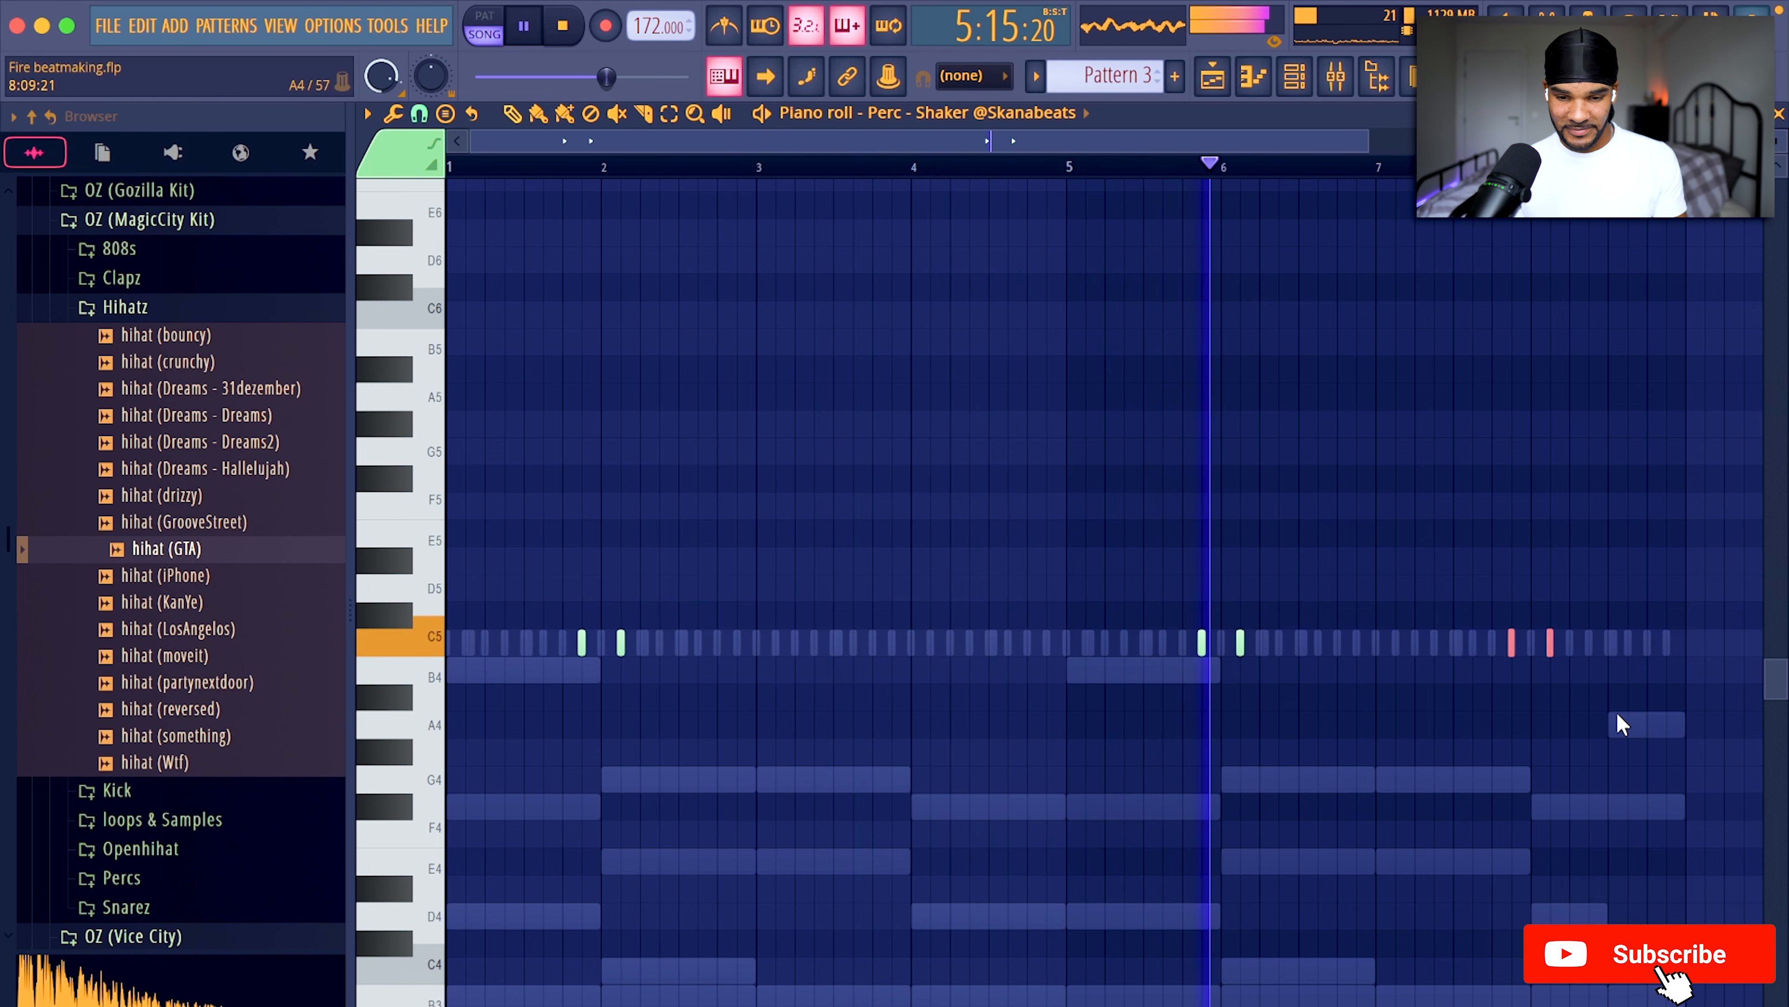
click(1294, 75)
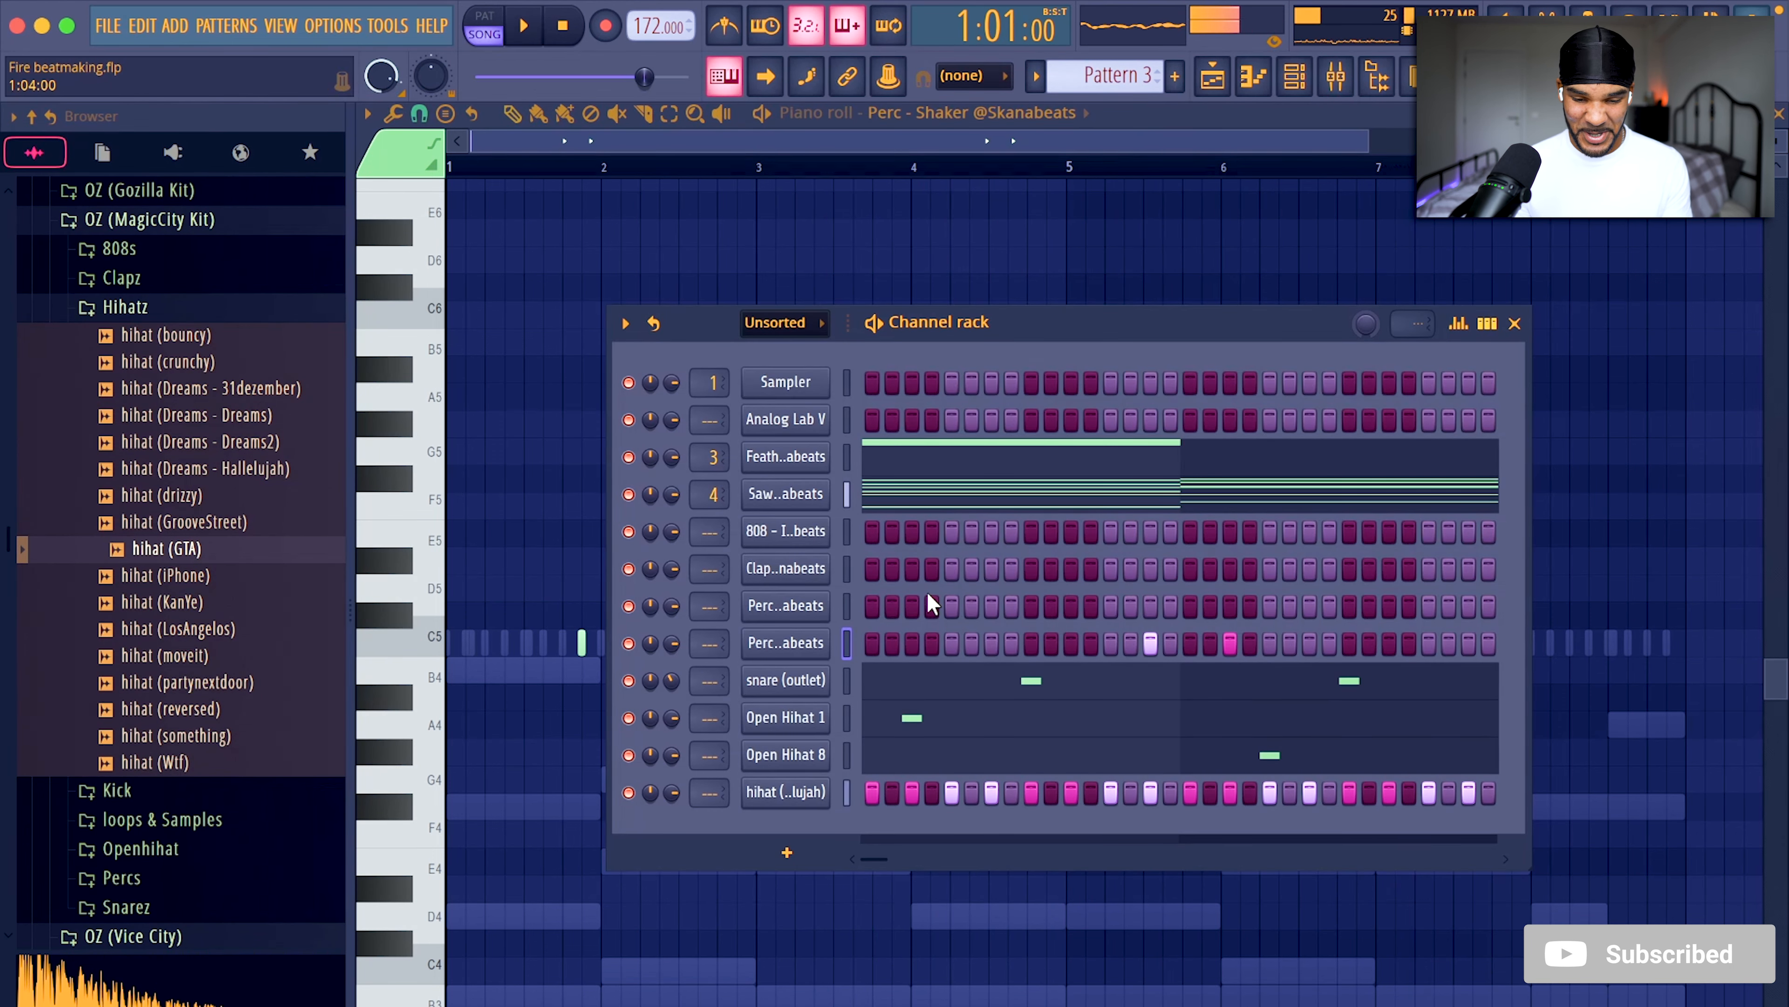
scroll(180, 494, down, 10)
click(180, 451)
scroll(185, 457, down, 3)
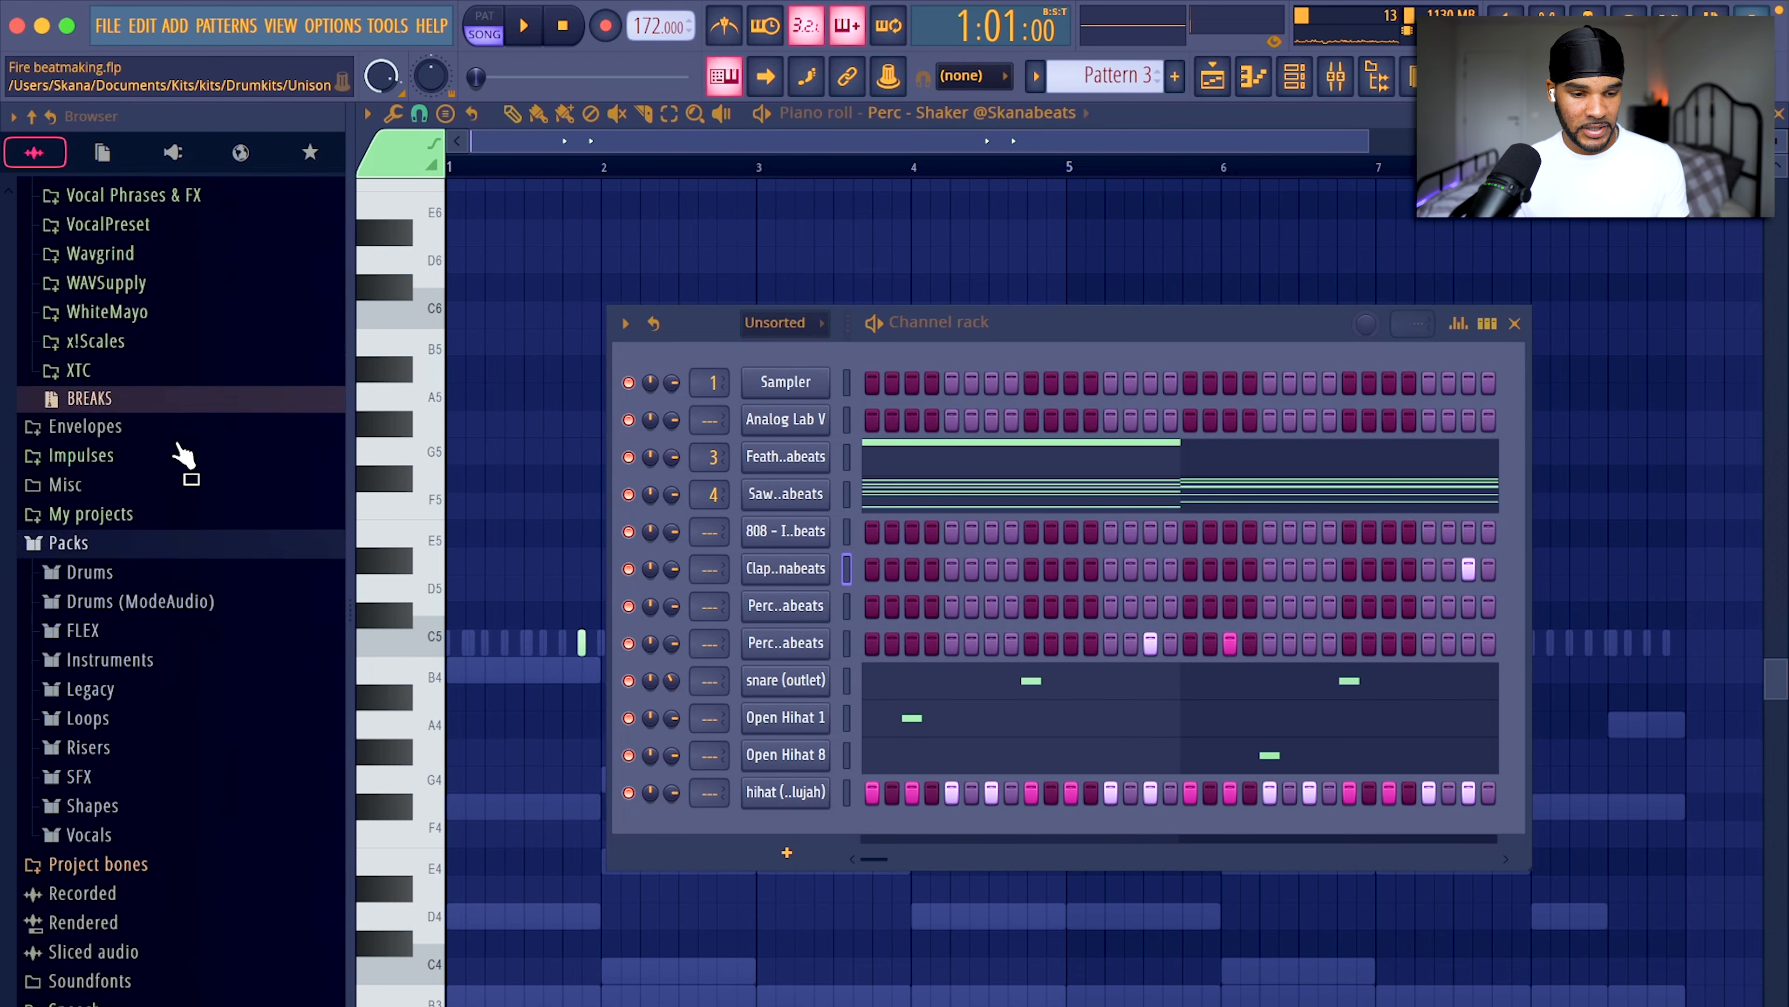
scroll(220, 711, up, 7)
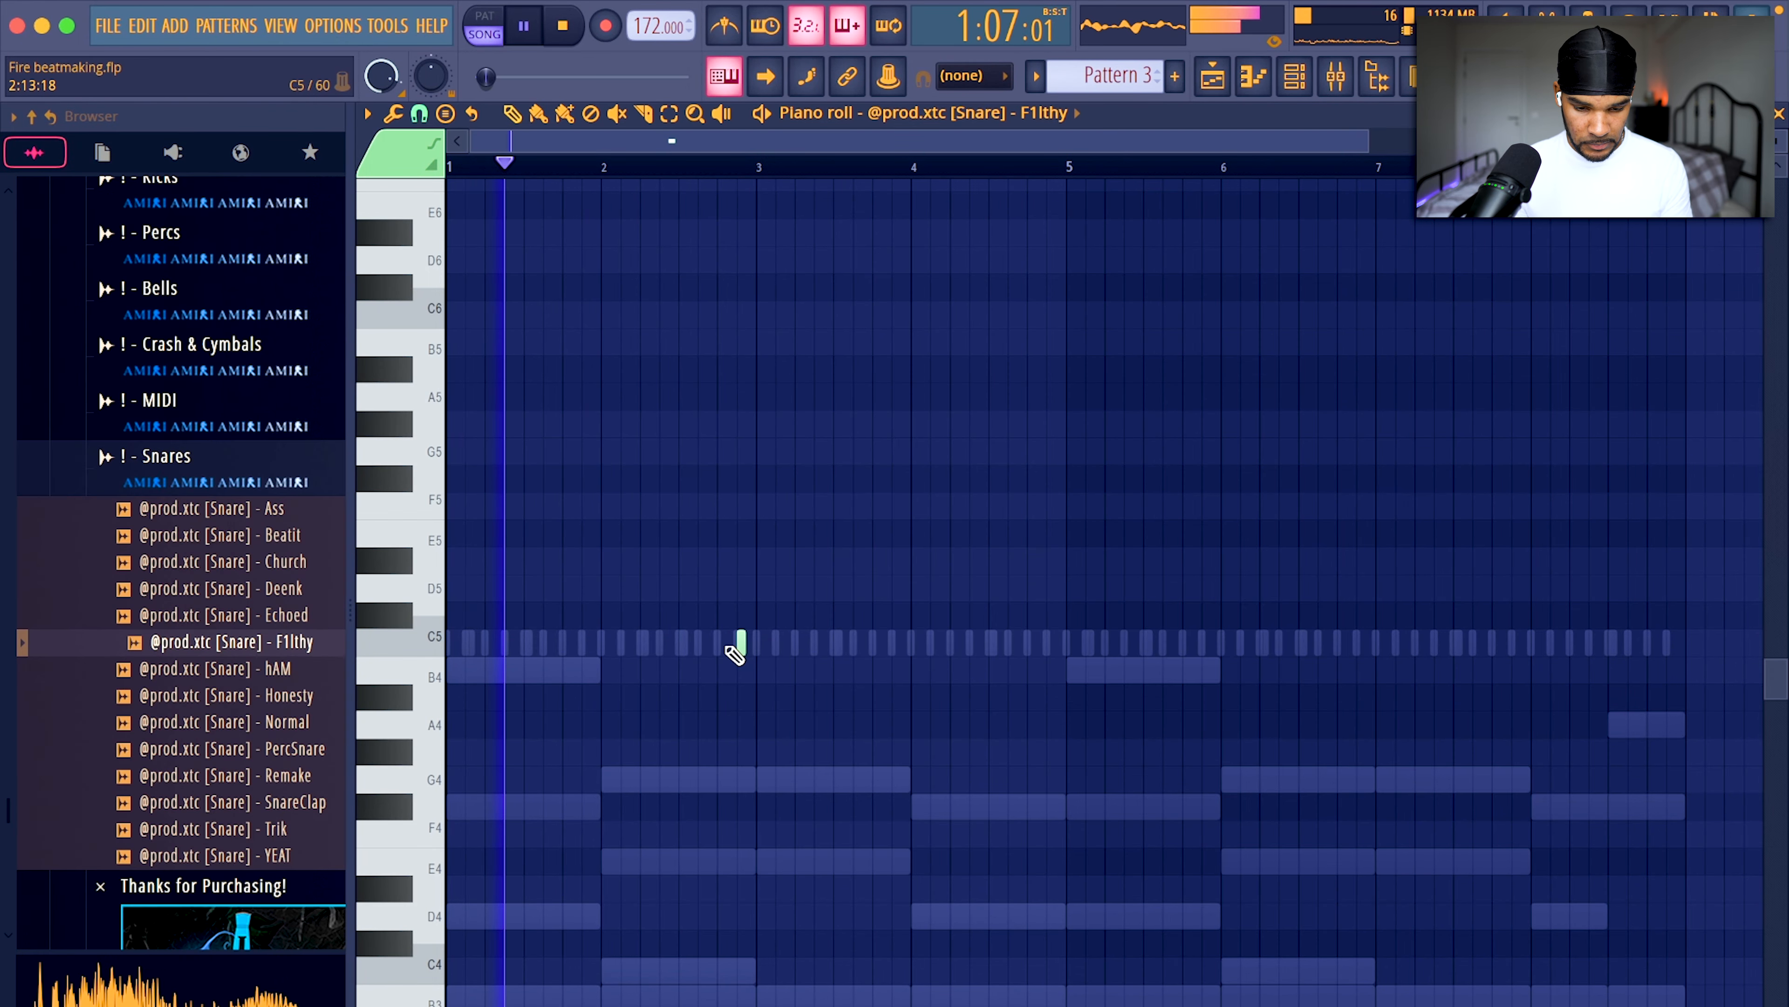
scroll(735, 656, up, 3)
drag(902, 643, 844, 645)
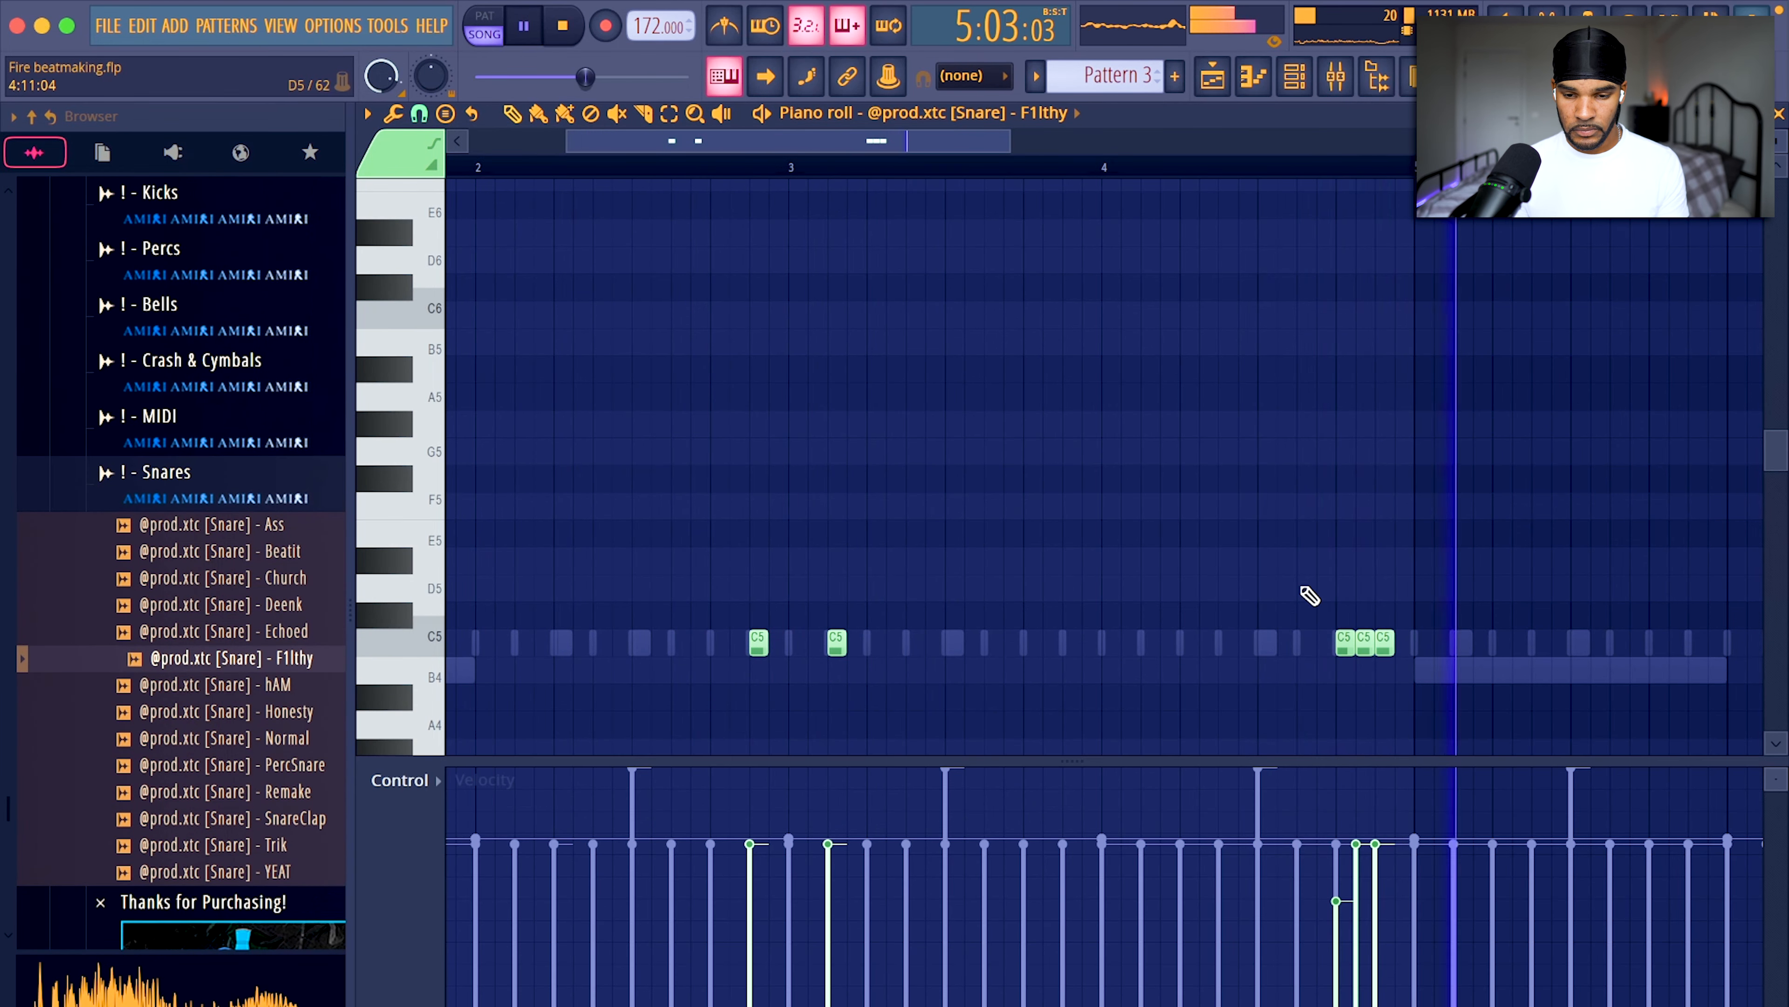
Duplicate the F1lthy snare hits of bars 1 to 4 into bars 5 to 8.
ctrl+scroll(1306, 591, down, 3)
scroll(1250, 367, down, 3)
drag(1033, 165, 449, 164)
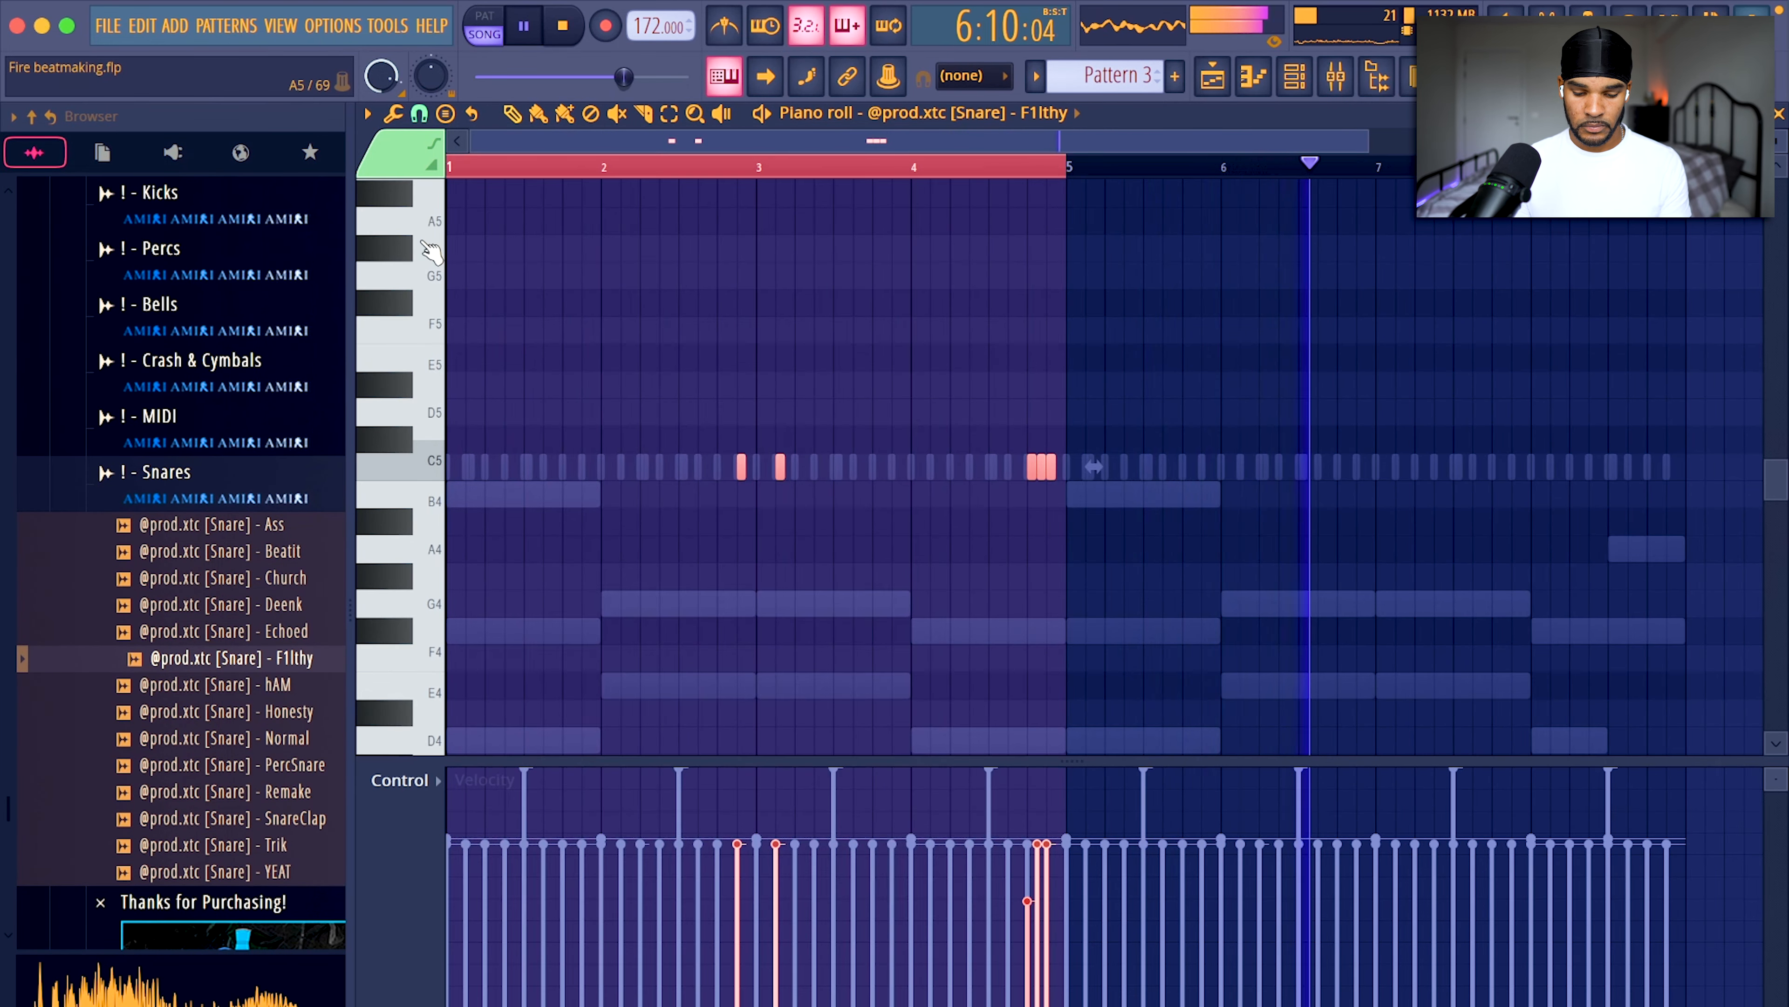
key(ctrl+b)
drag(1590, 508, 1691, 455)
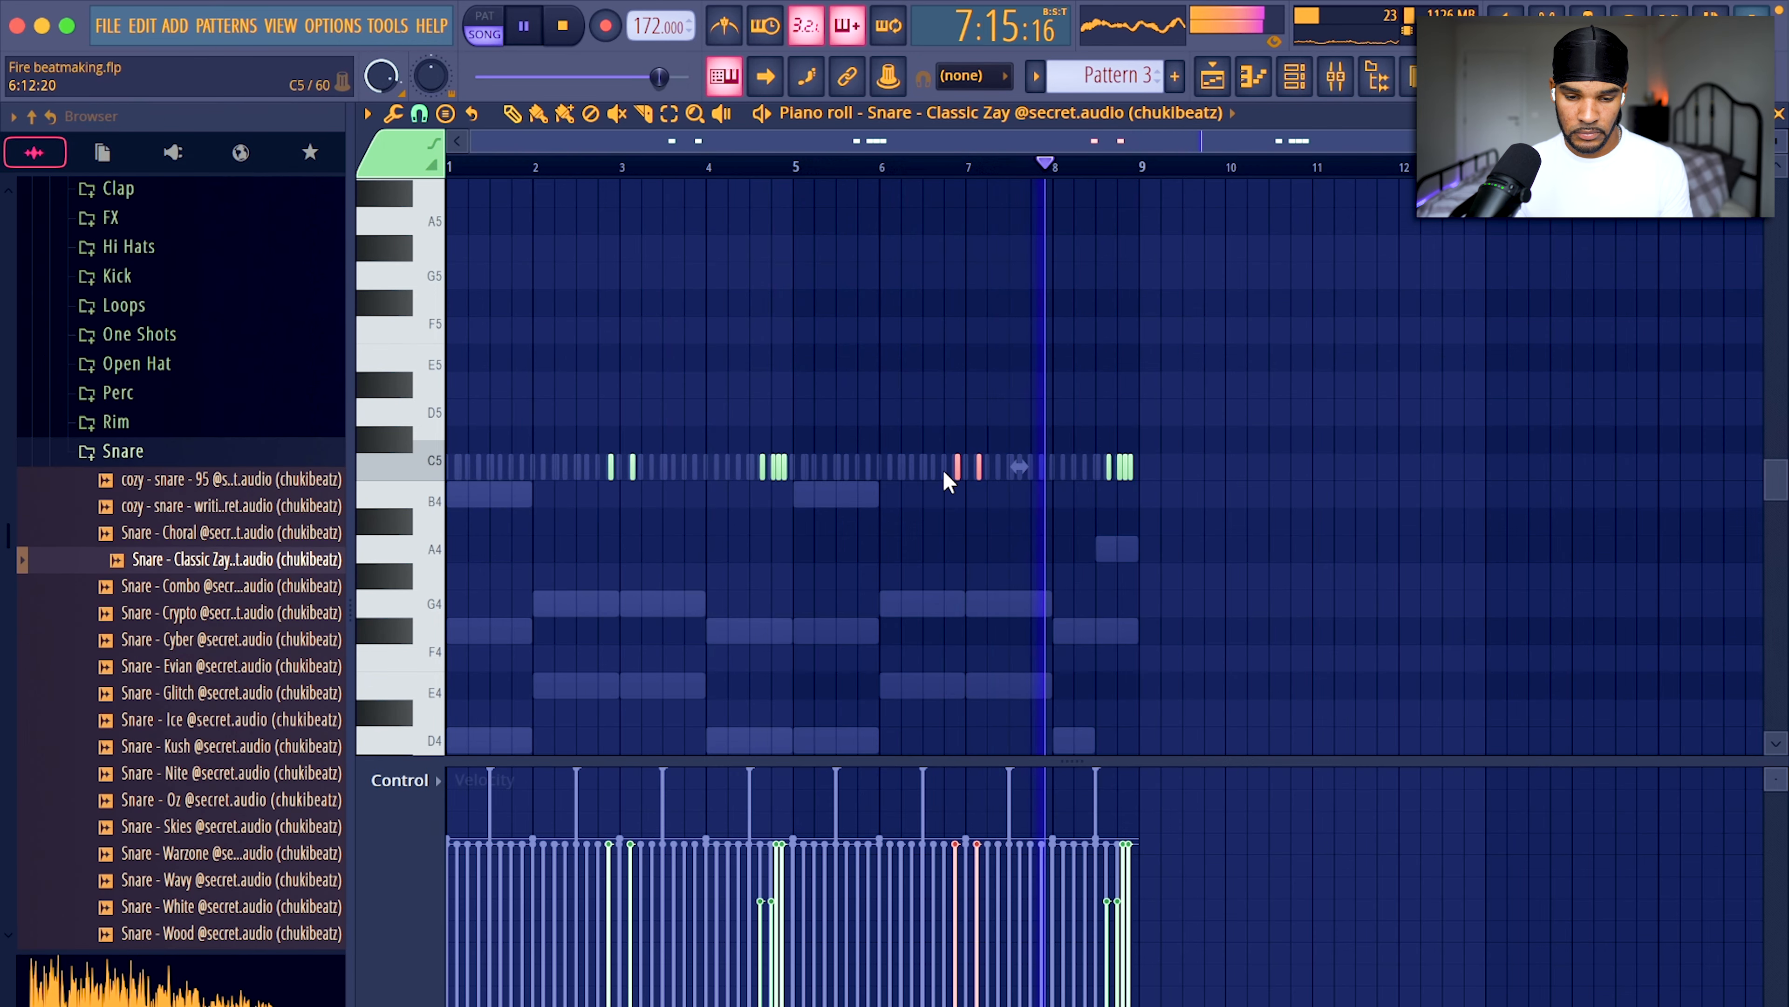
Delete the Snare - Classic Zay hits around the starts of bars 3 and 7.
key(Delete)
drag(699, 439, 575, 490)
key(Delete)
drag(758, 462, 766, 468)
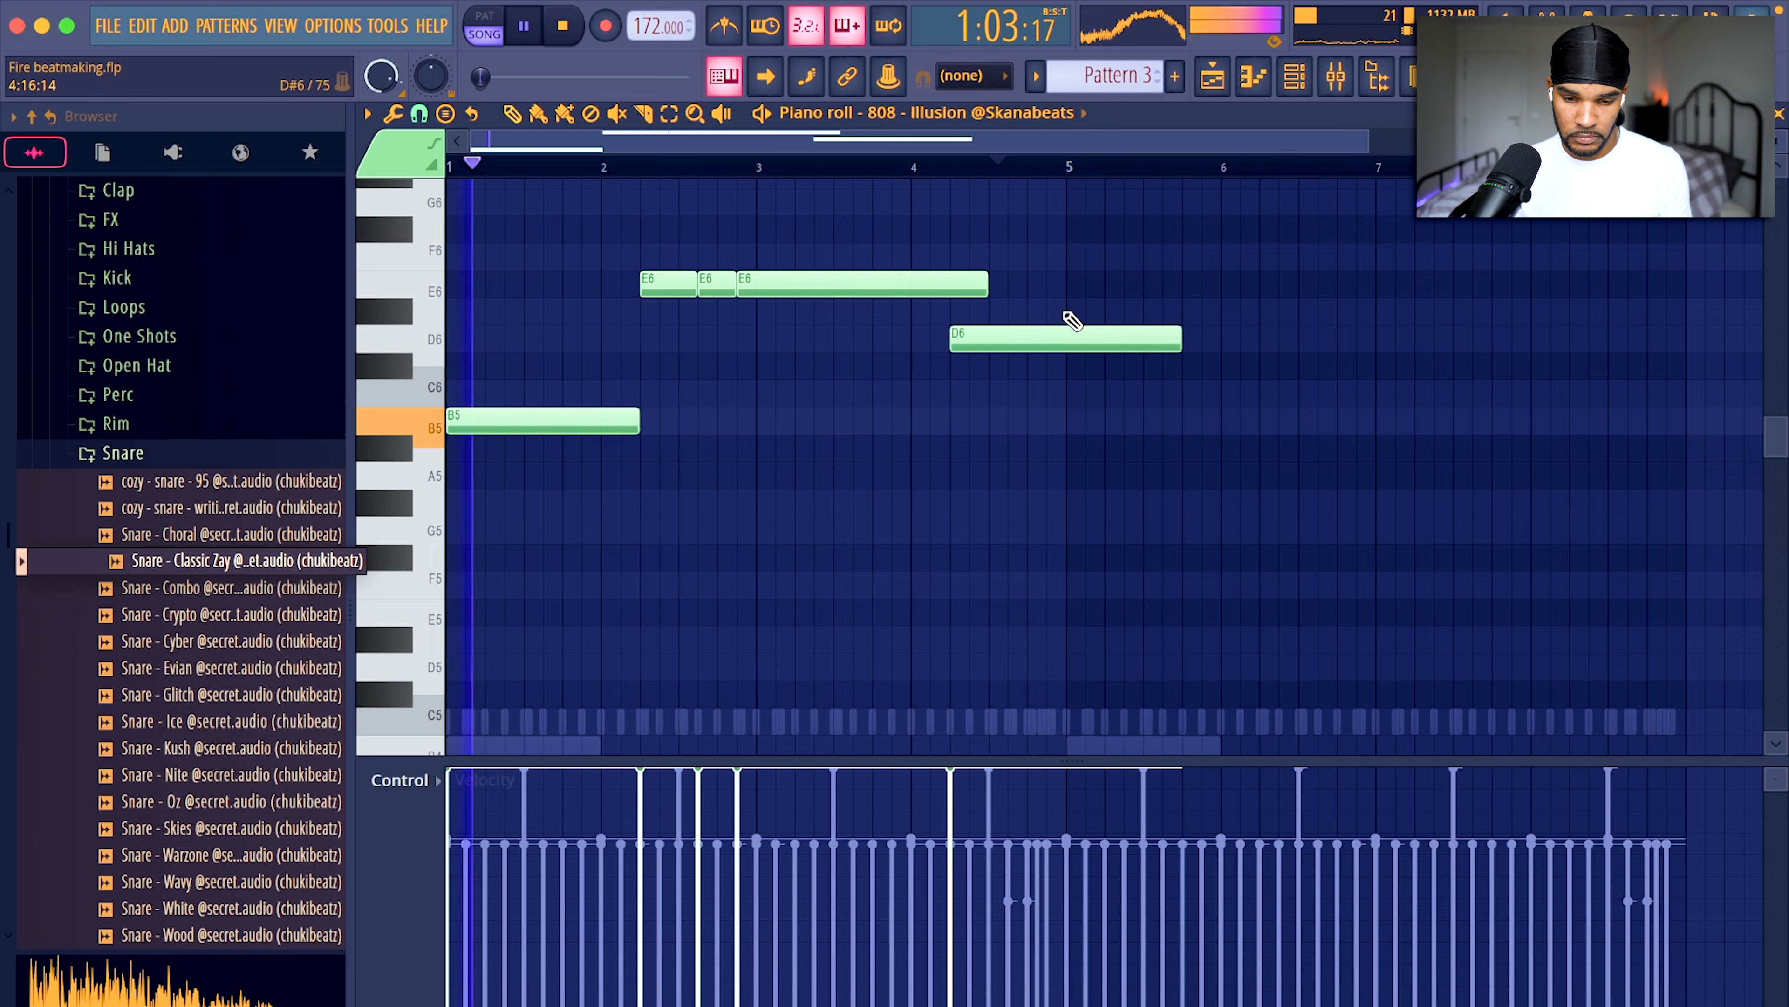
Duplicate the four-bar 808 - Illusion line into bars 5 to 8 and transpose it down one octave.
drag(1064, 310, 1378, 311)
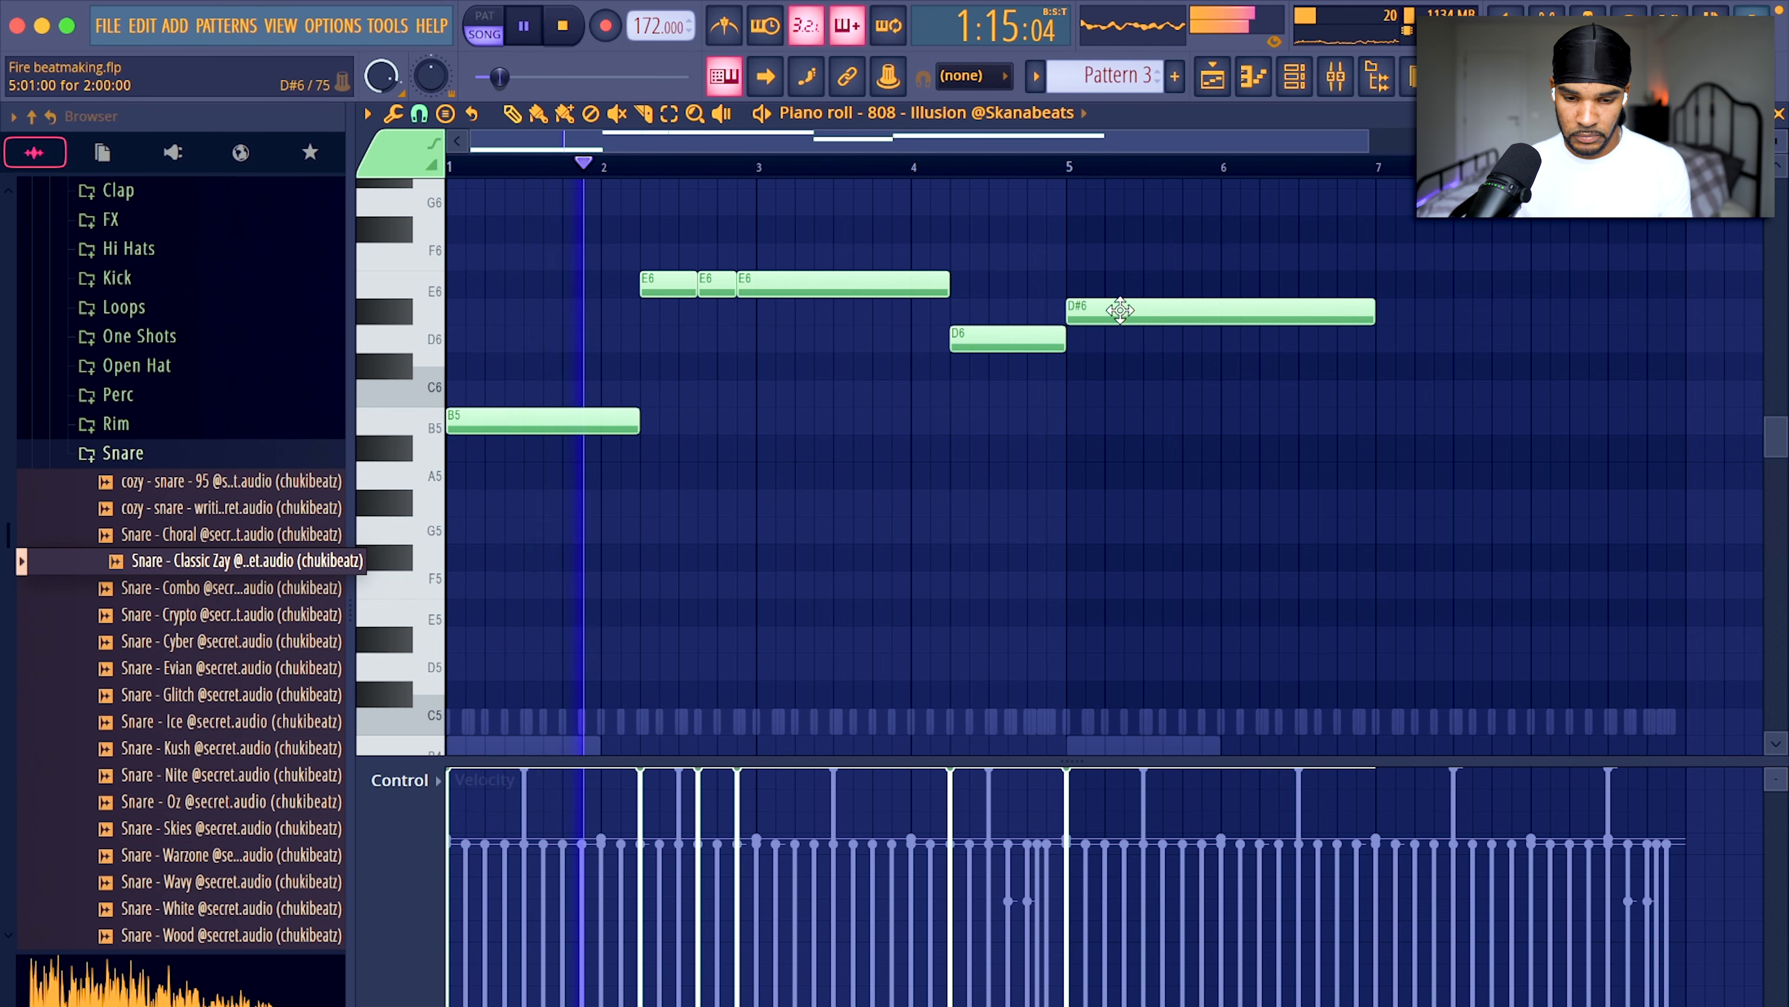
right_click(1130, 321)
key(ctrl+b)
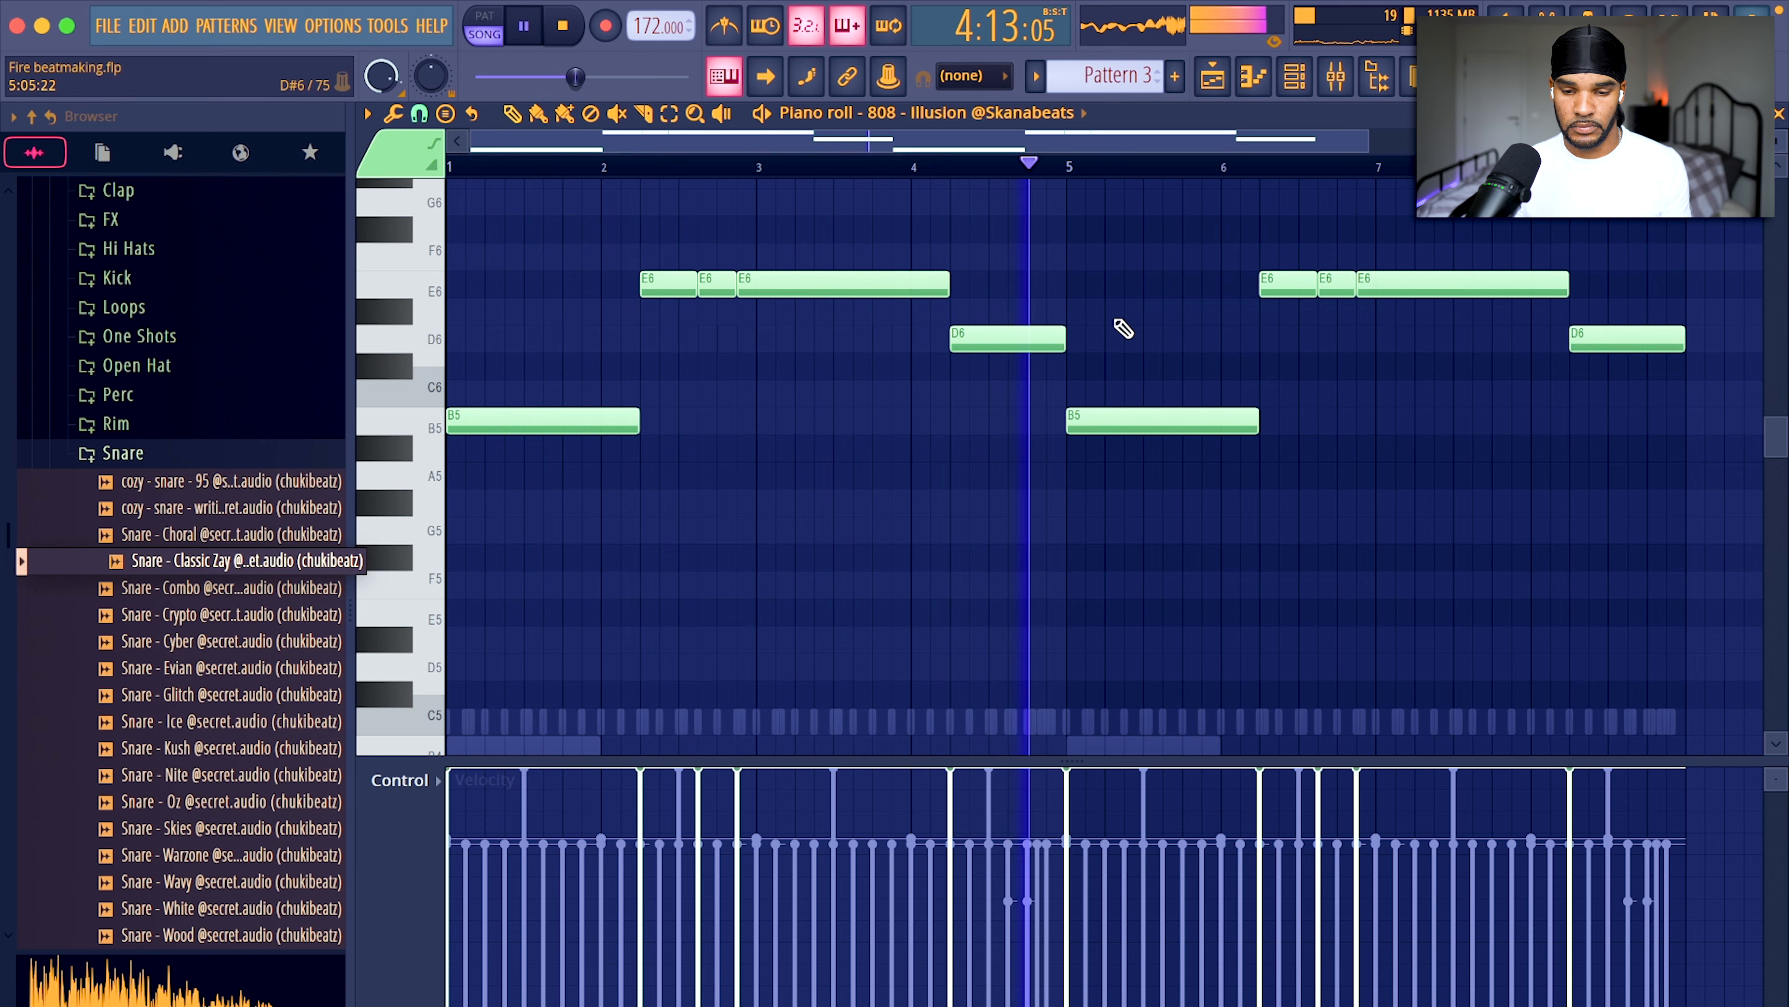
key(ctrl+Down)
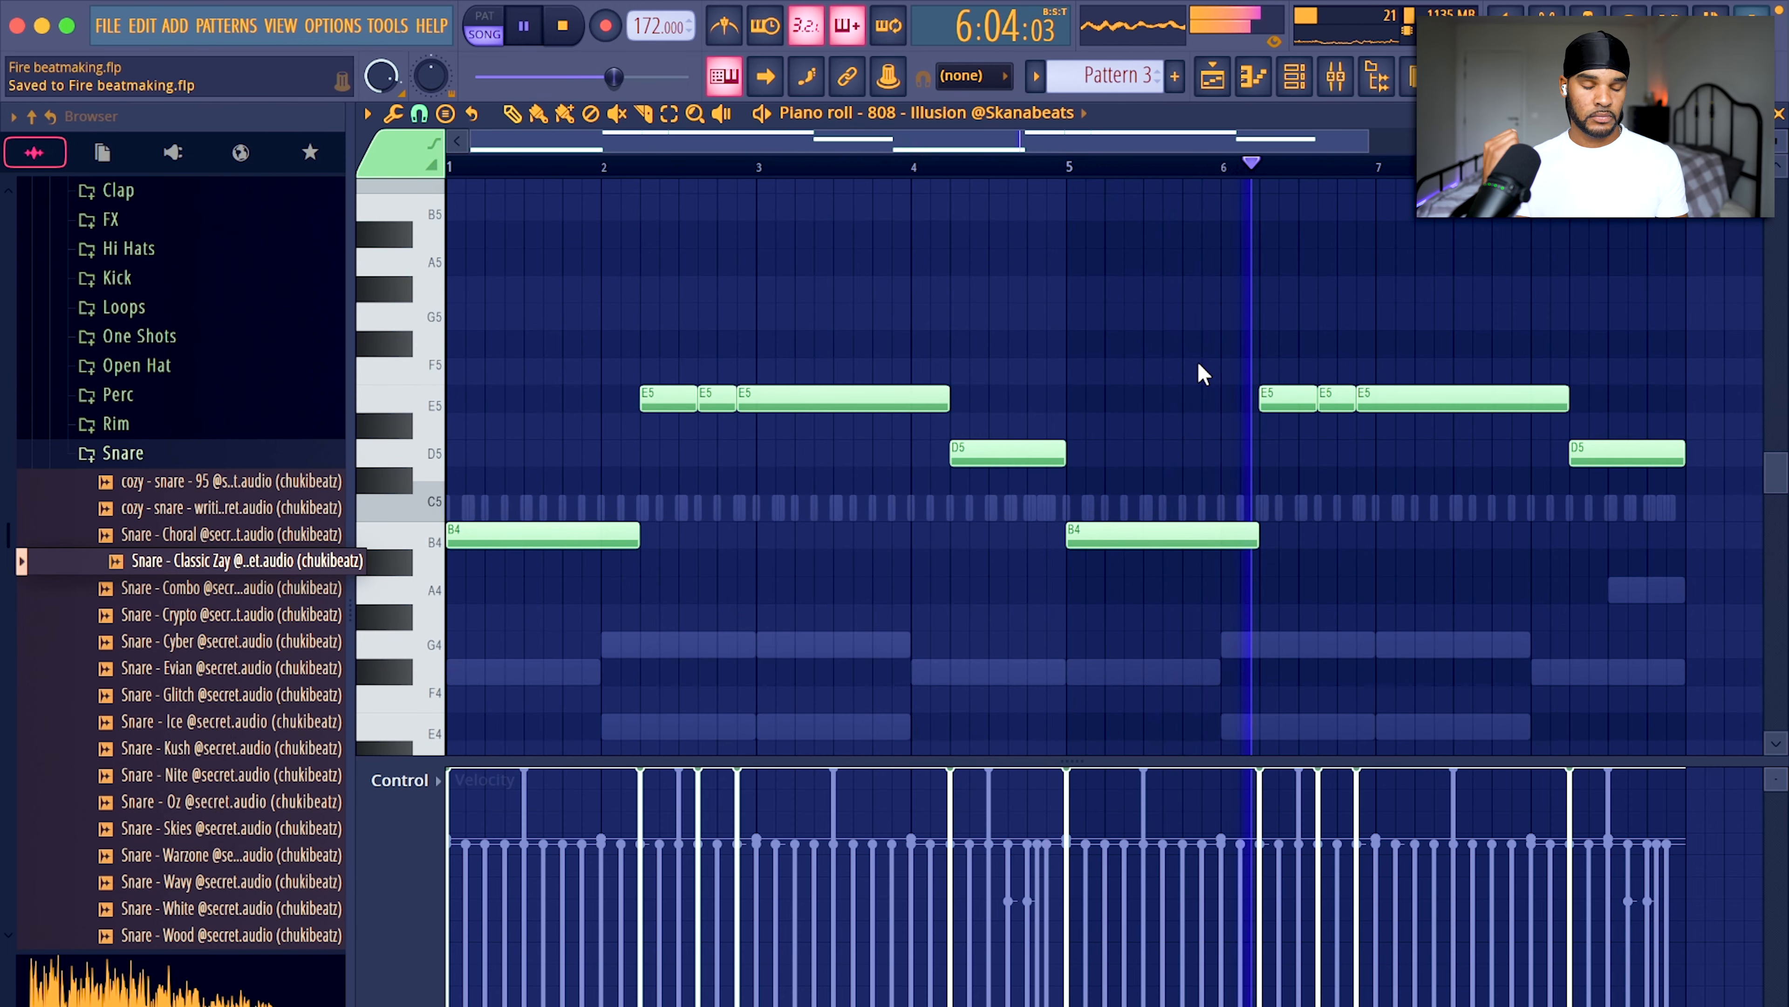
Replace the 808 - Illusion channel's sample with Skana - Lucid 808 from the Astral Drumkit.
click(1335, 75)
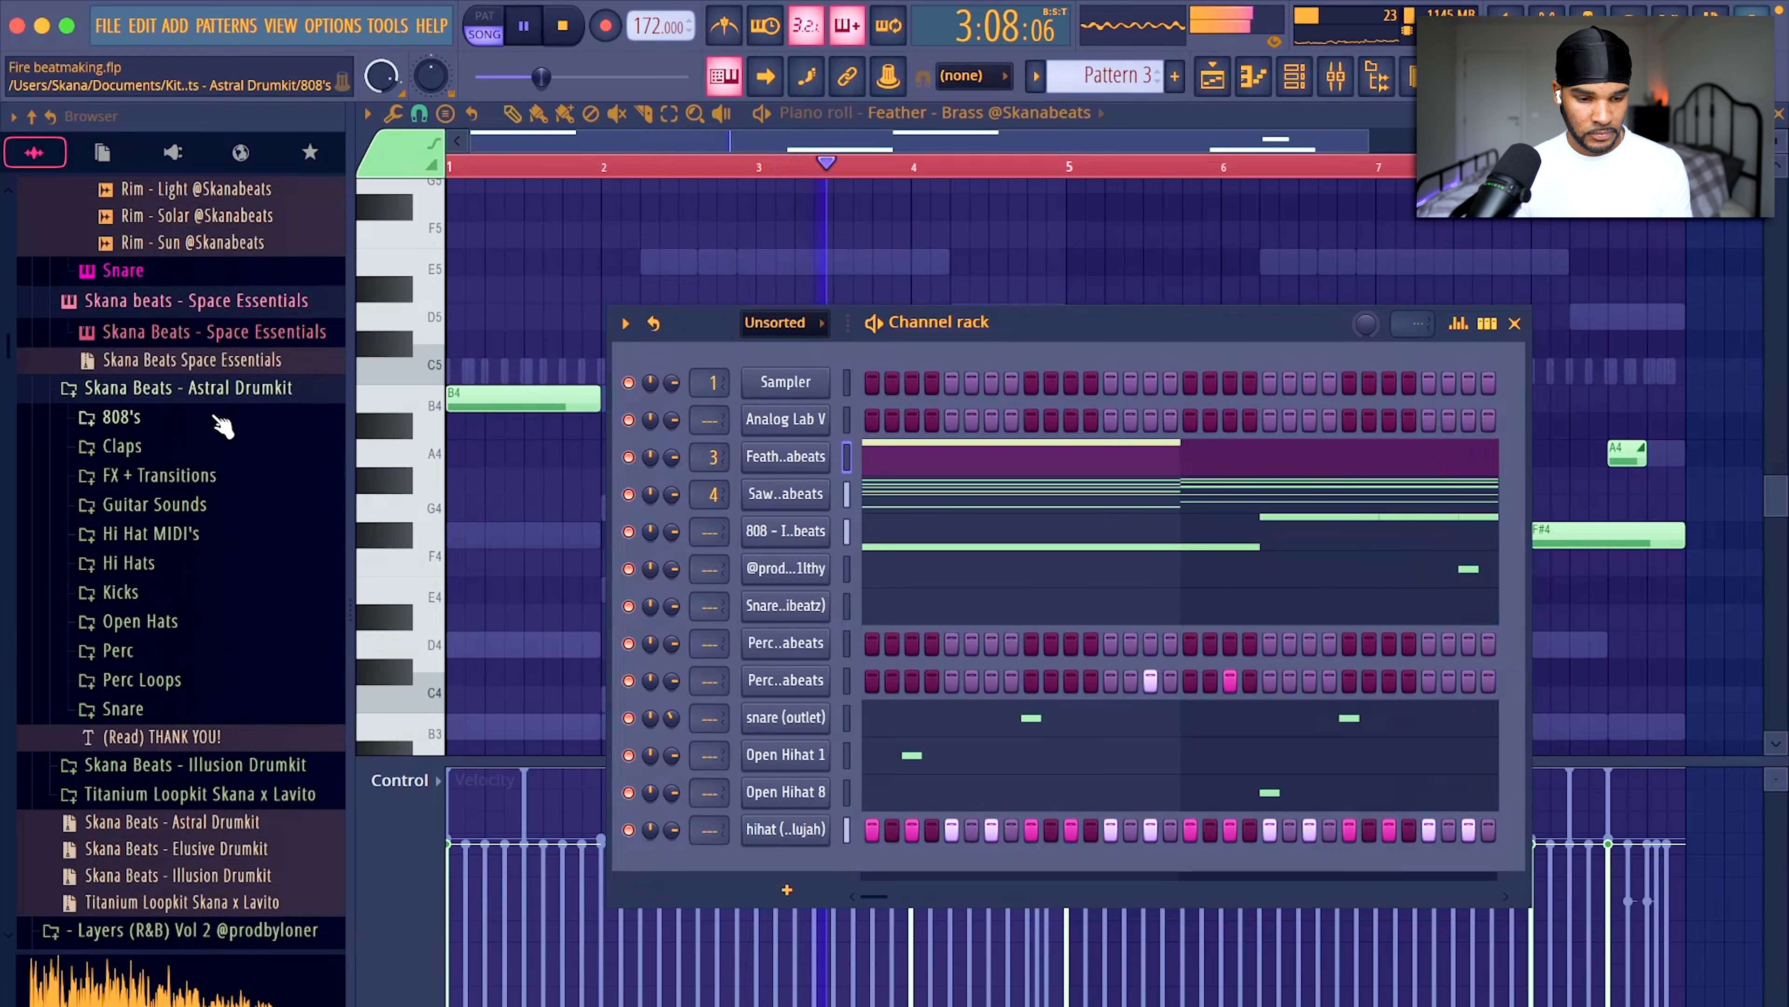
click(199, 417)
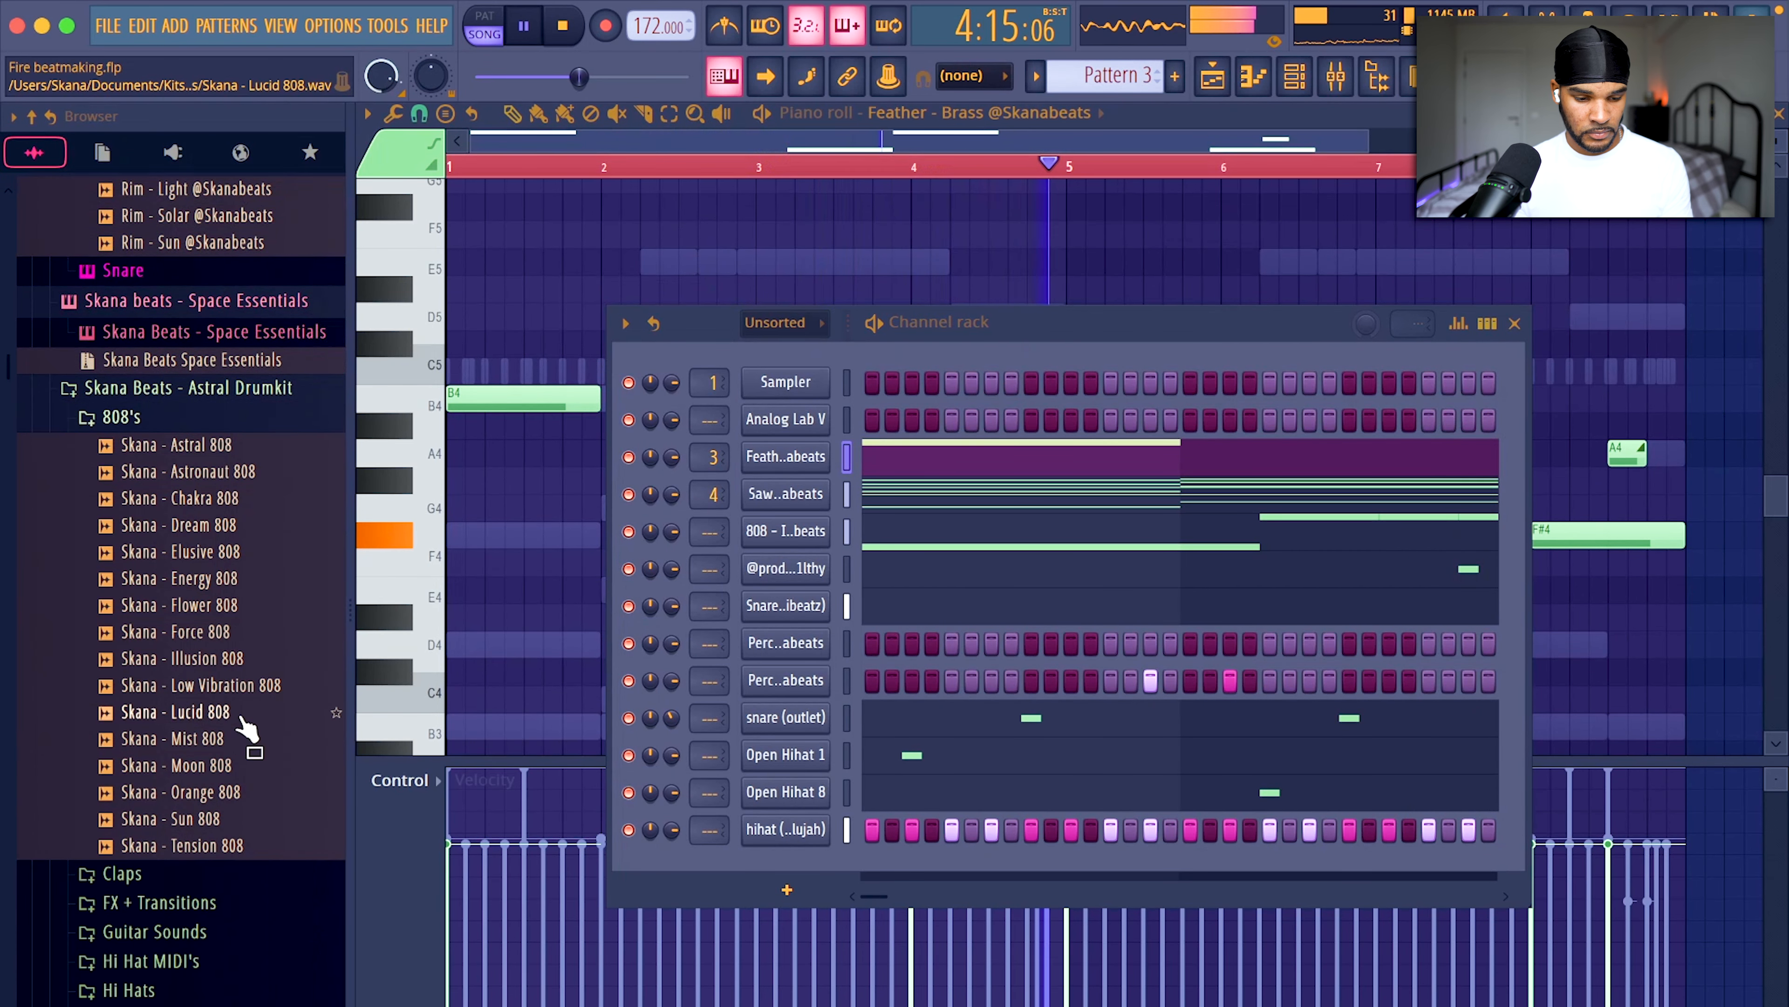
drag(201, 713, 816, 532)
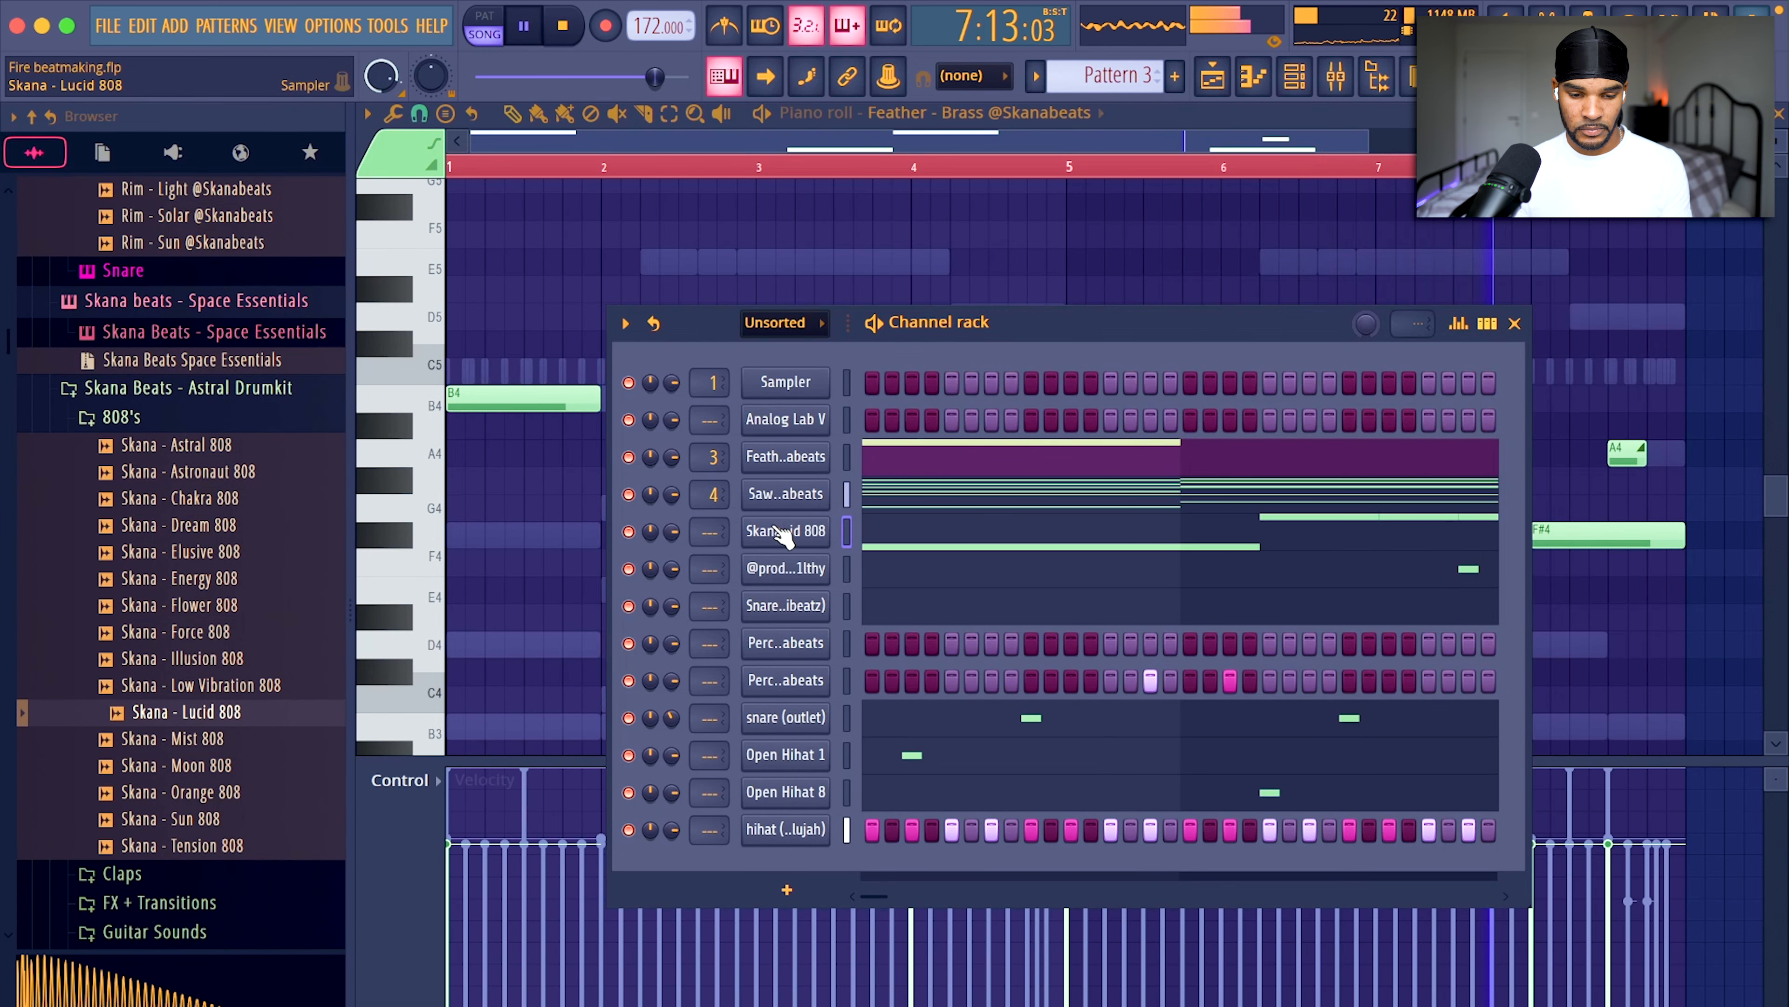
Add a D5 note to the Lucid 808 line at 8:11, ending at bar 9, and remove the stray D#5 note.
click(1627, 325)
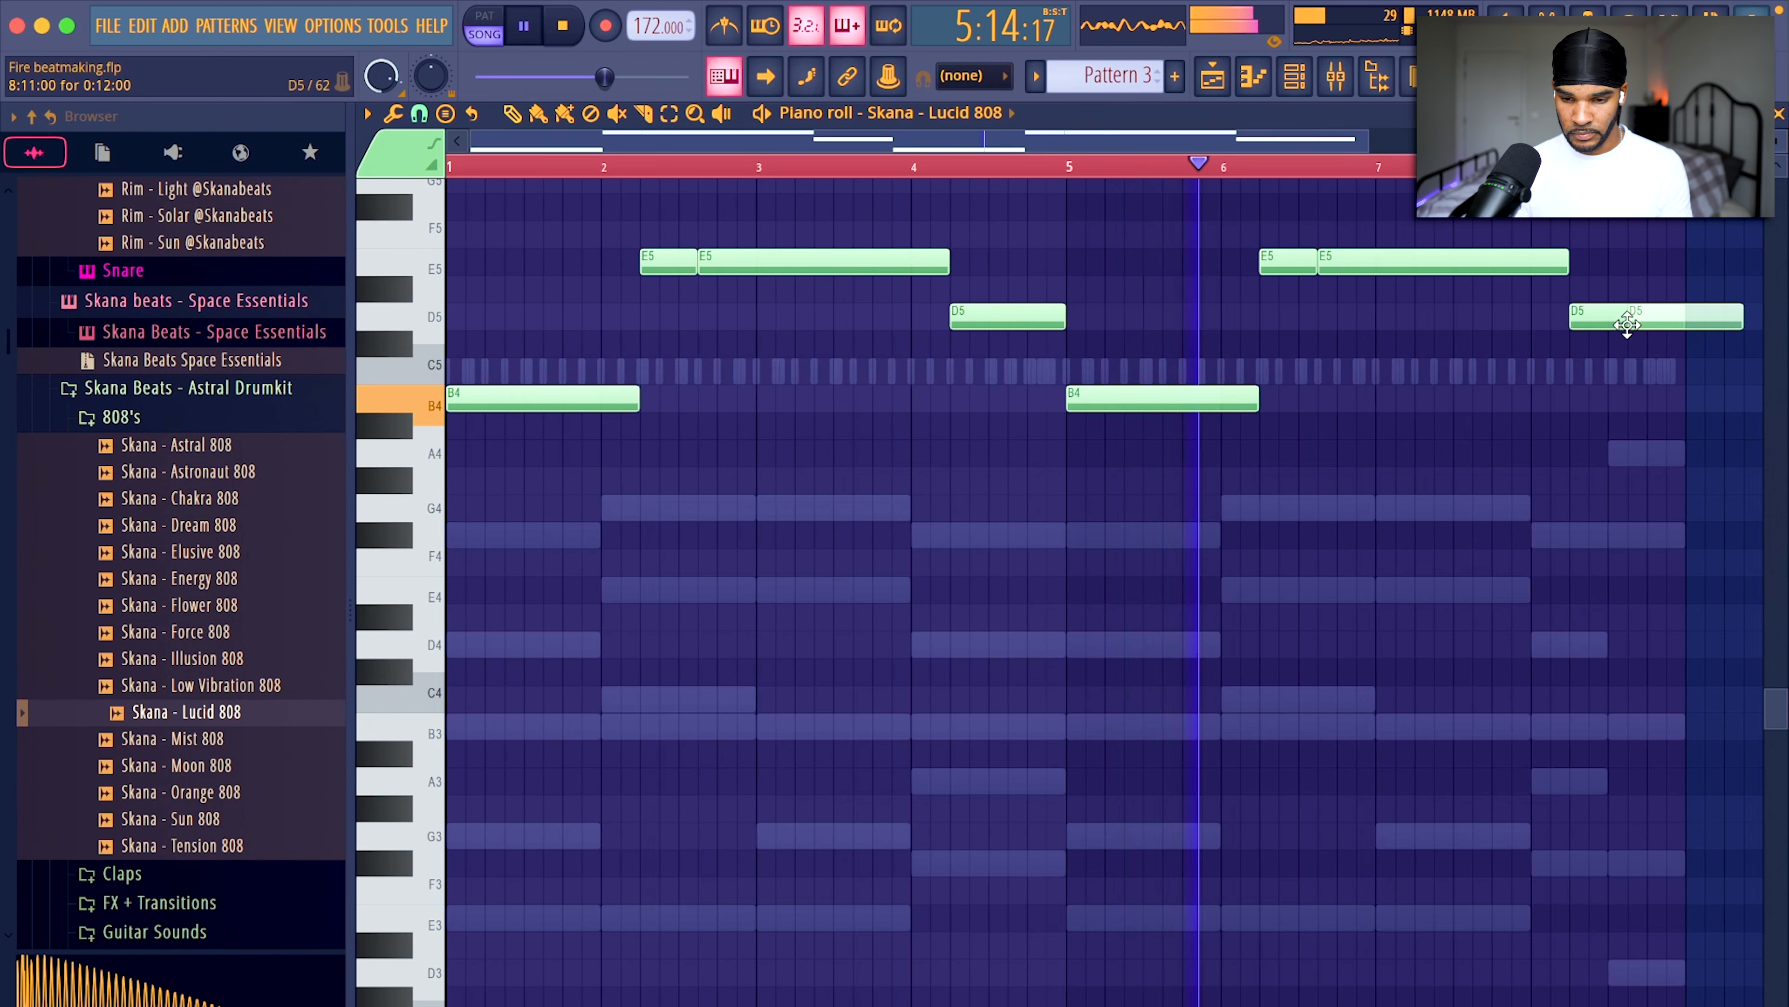
click(1689, 291)
right_click(1691, 287)
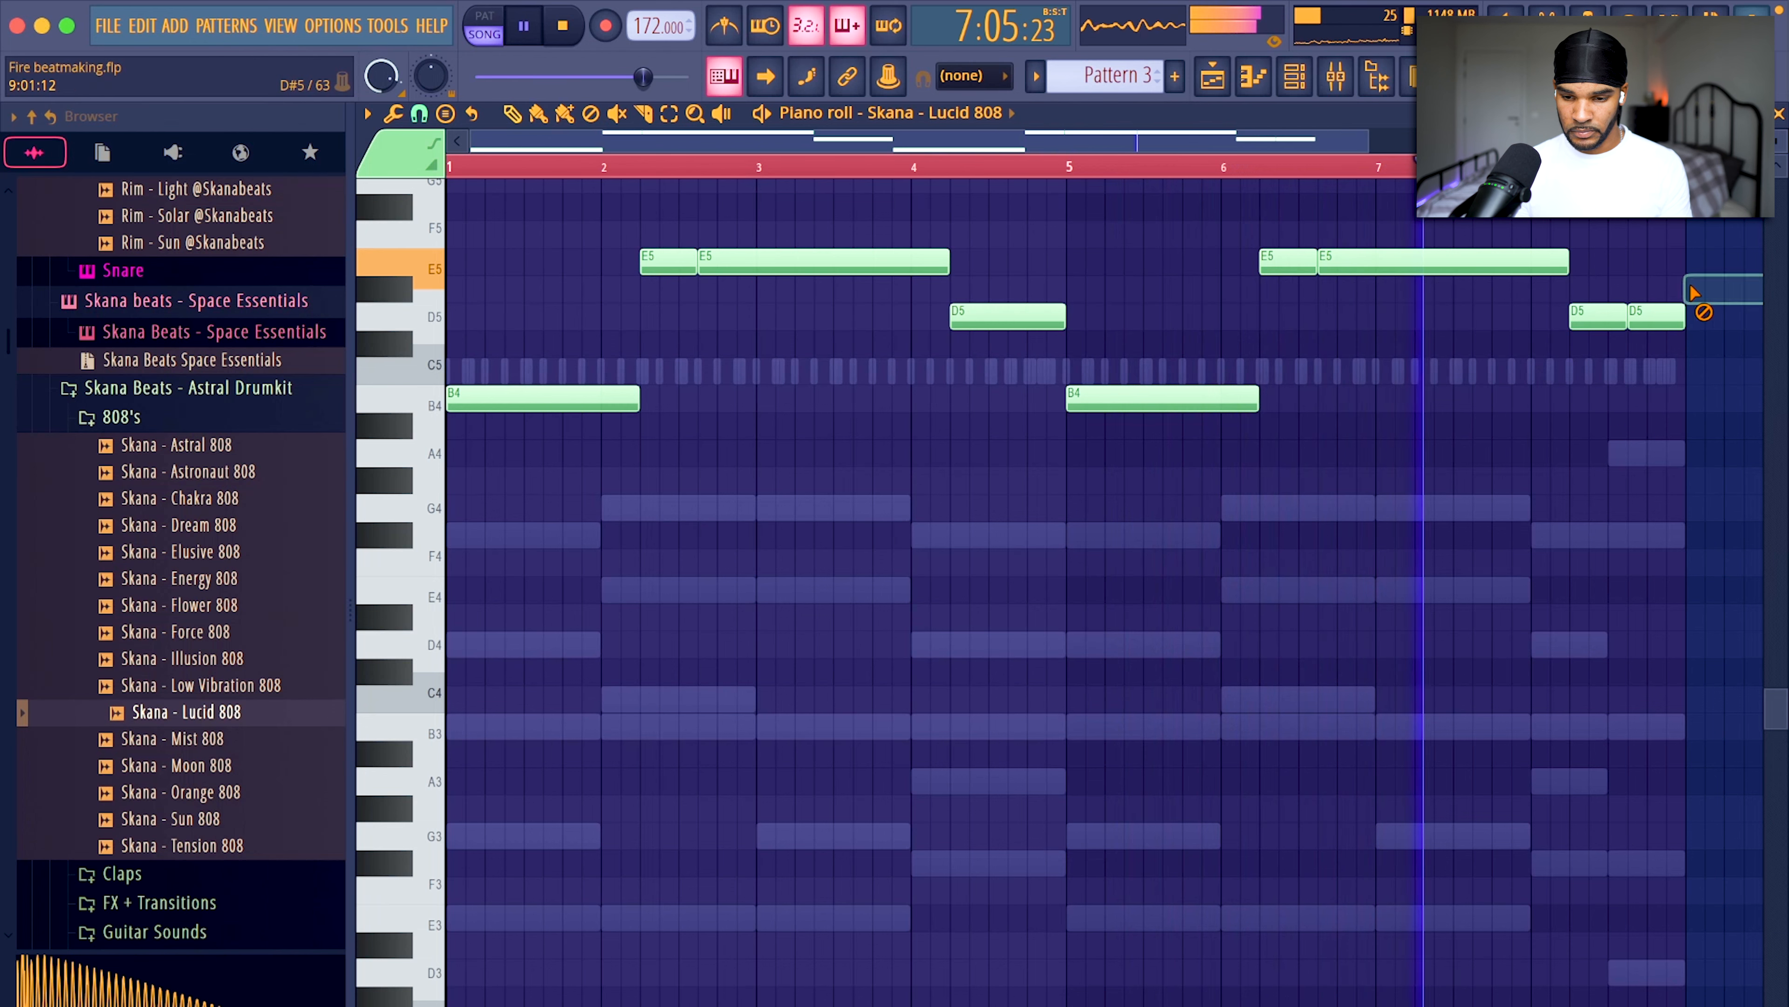
Add Fruity Reeverb 2 in slot 7 of the snare (outlet) track with 69% wet level and 8% mix, and close the mixer.
scroll(1702, 282, up, 3)
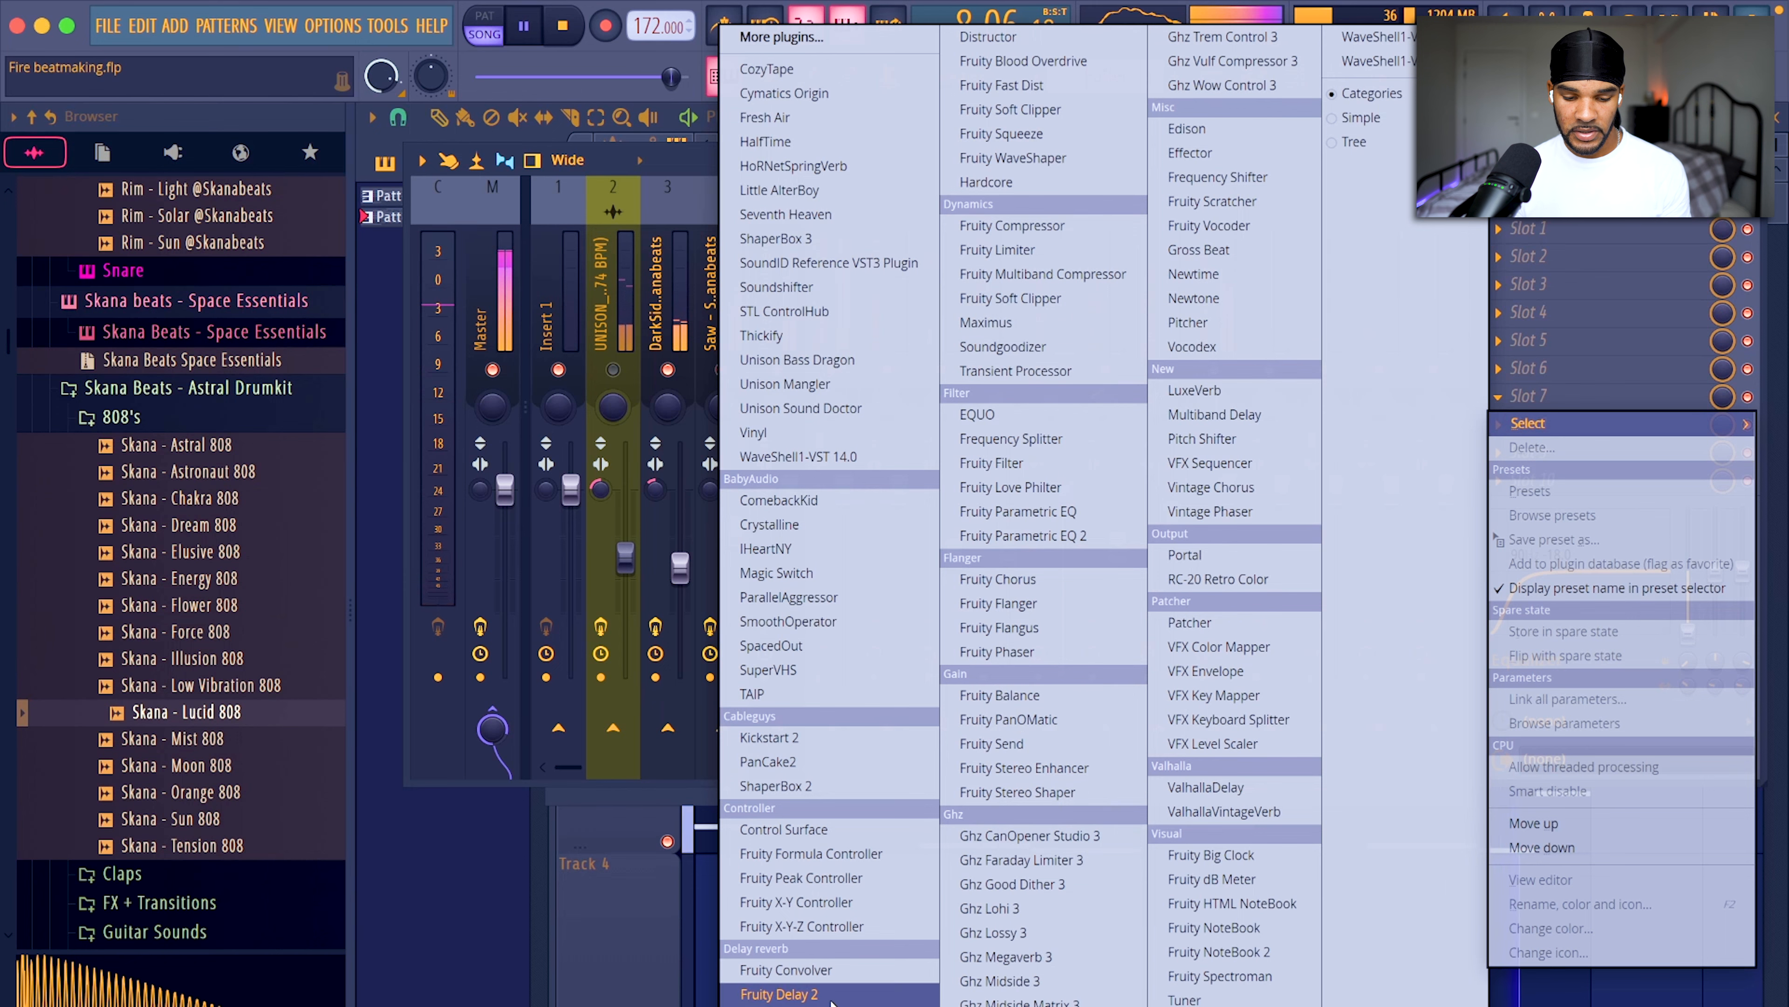
click(786, 1002)
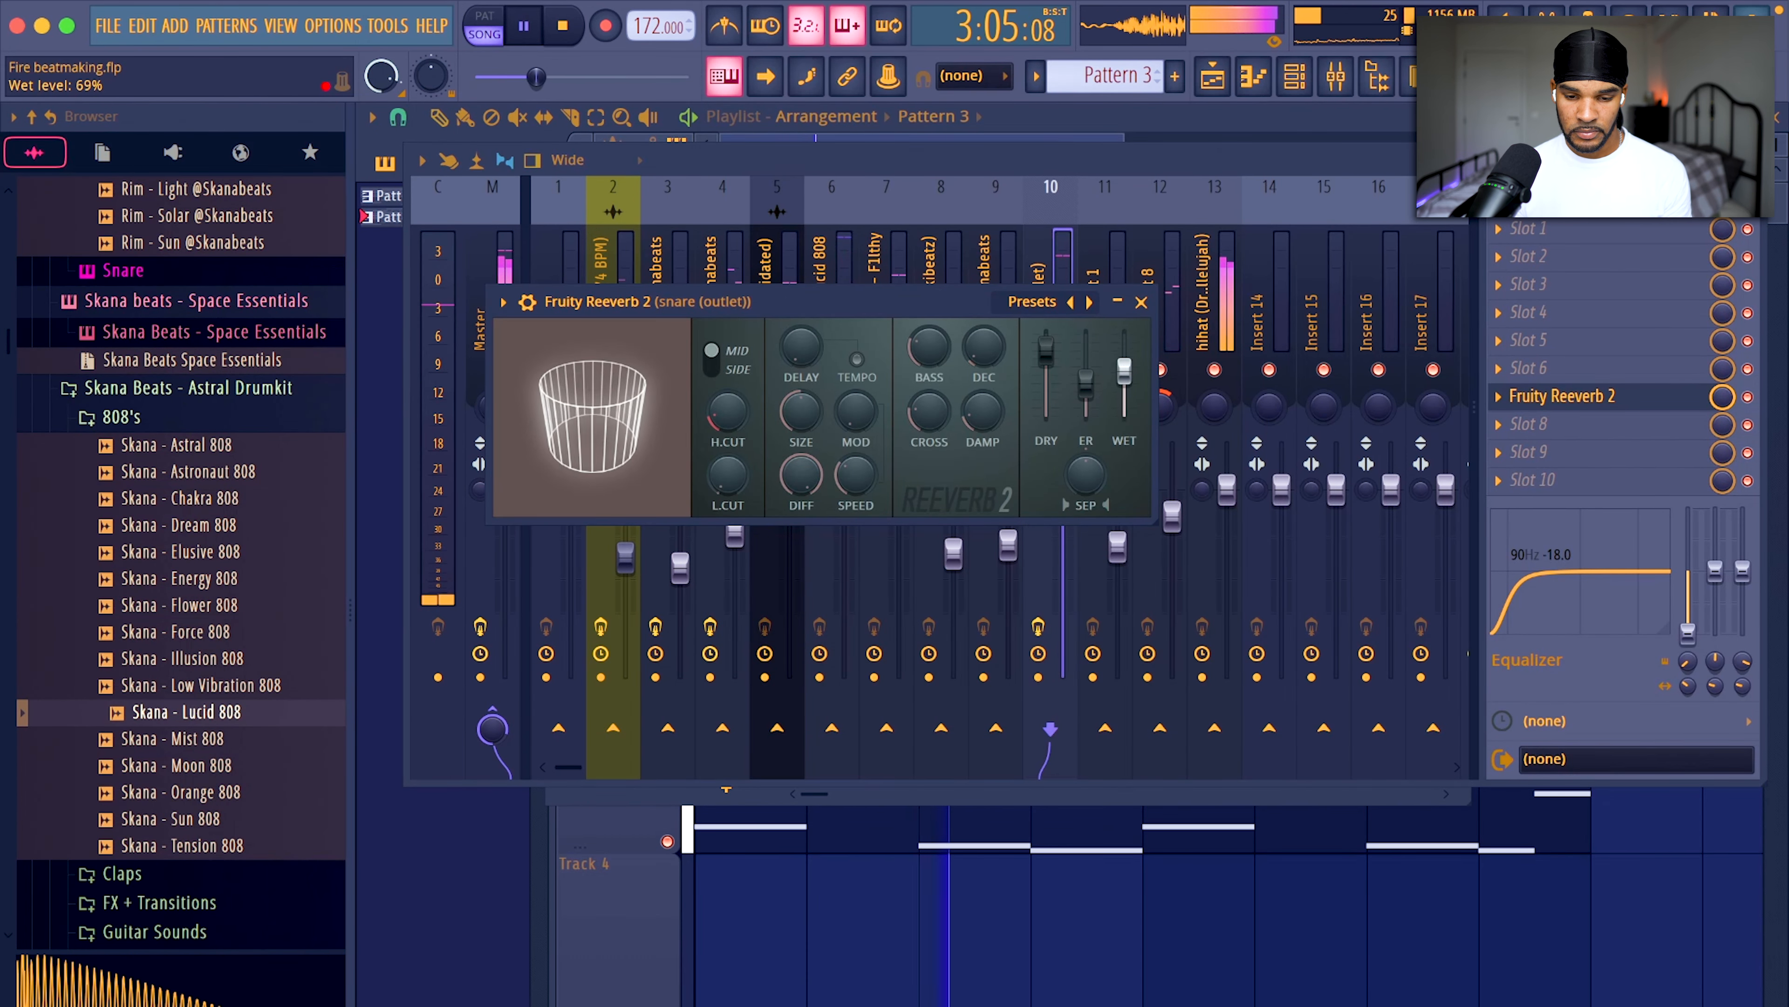
drag(1721, 397, 1721, 465)
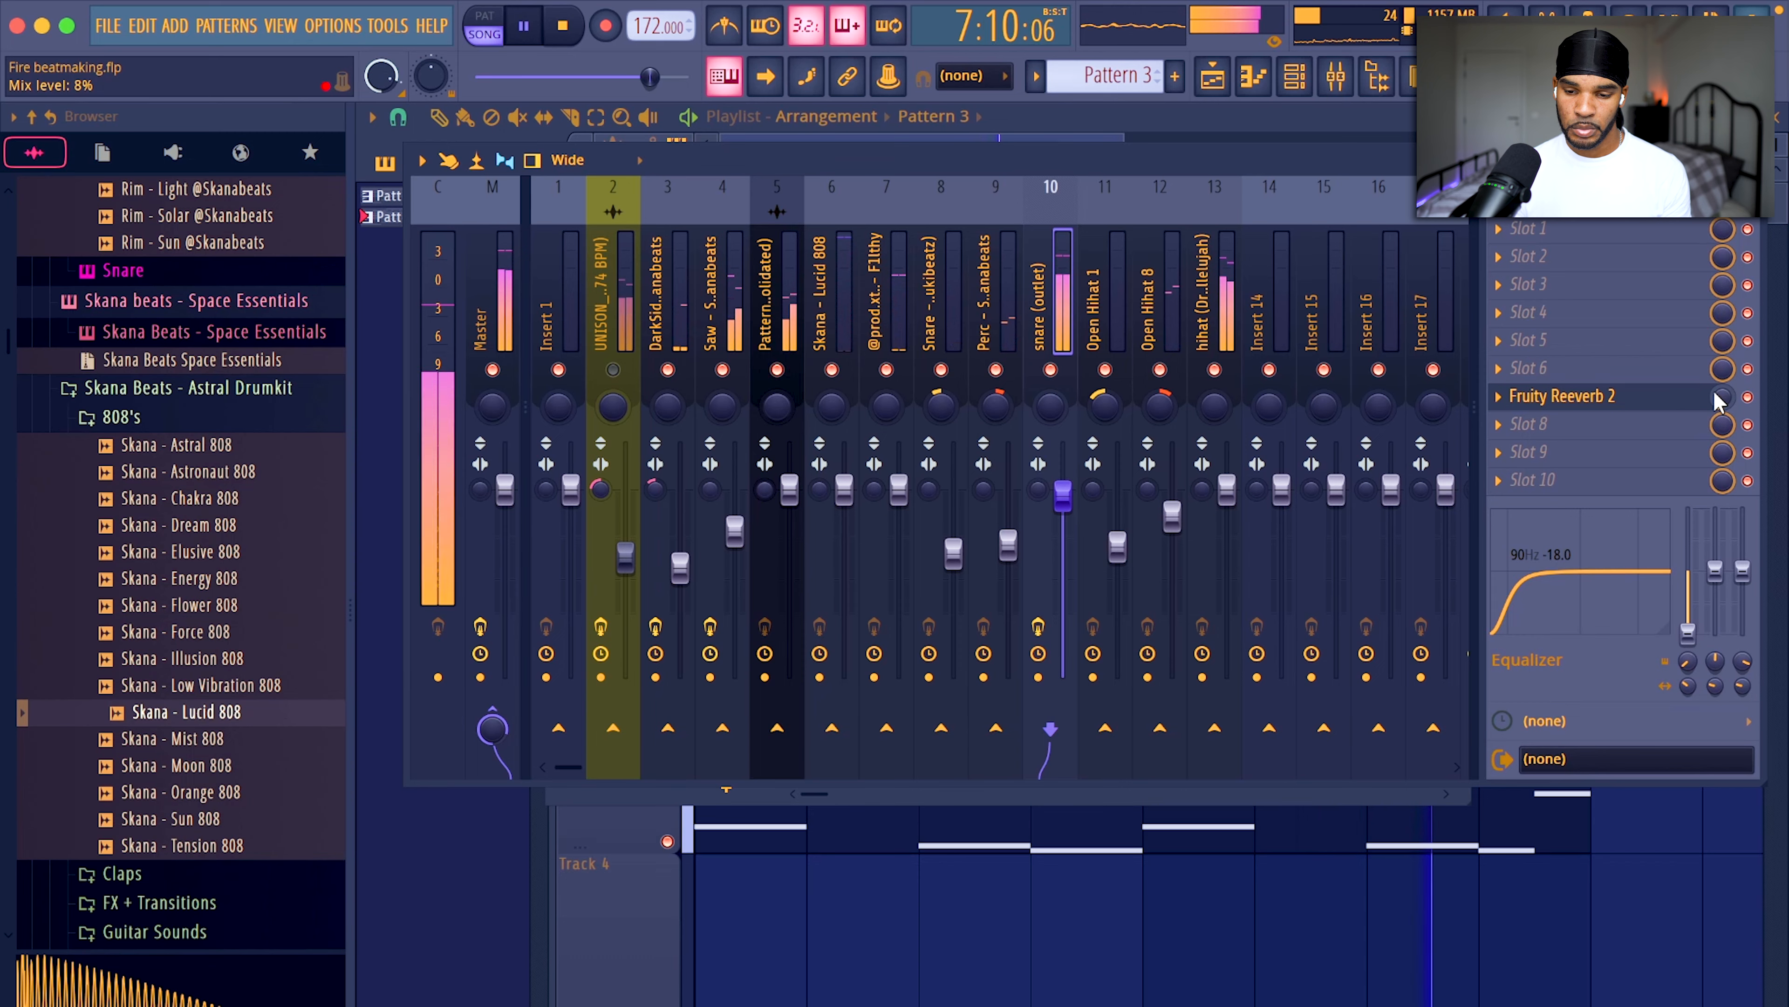
click(1750, 160)
Place the new Pattern 4 on Track 4, extend its clip over bars 1 to 8, and open the channel rack.
drag(1777, 146, 1776, 159)
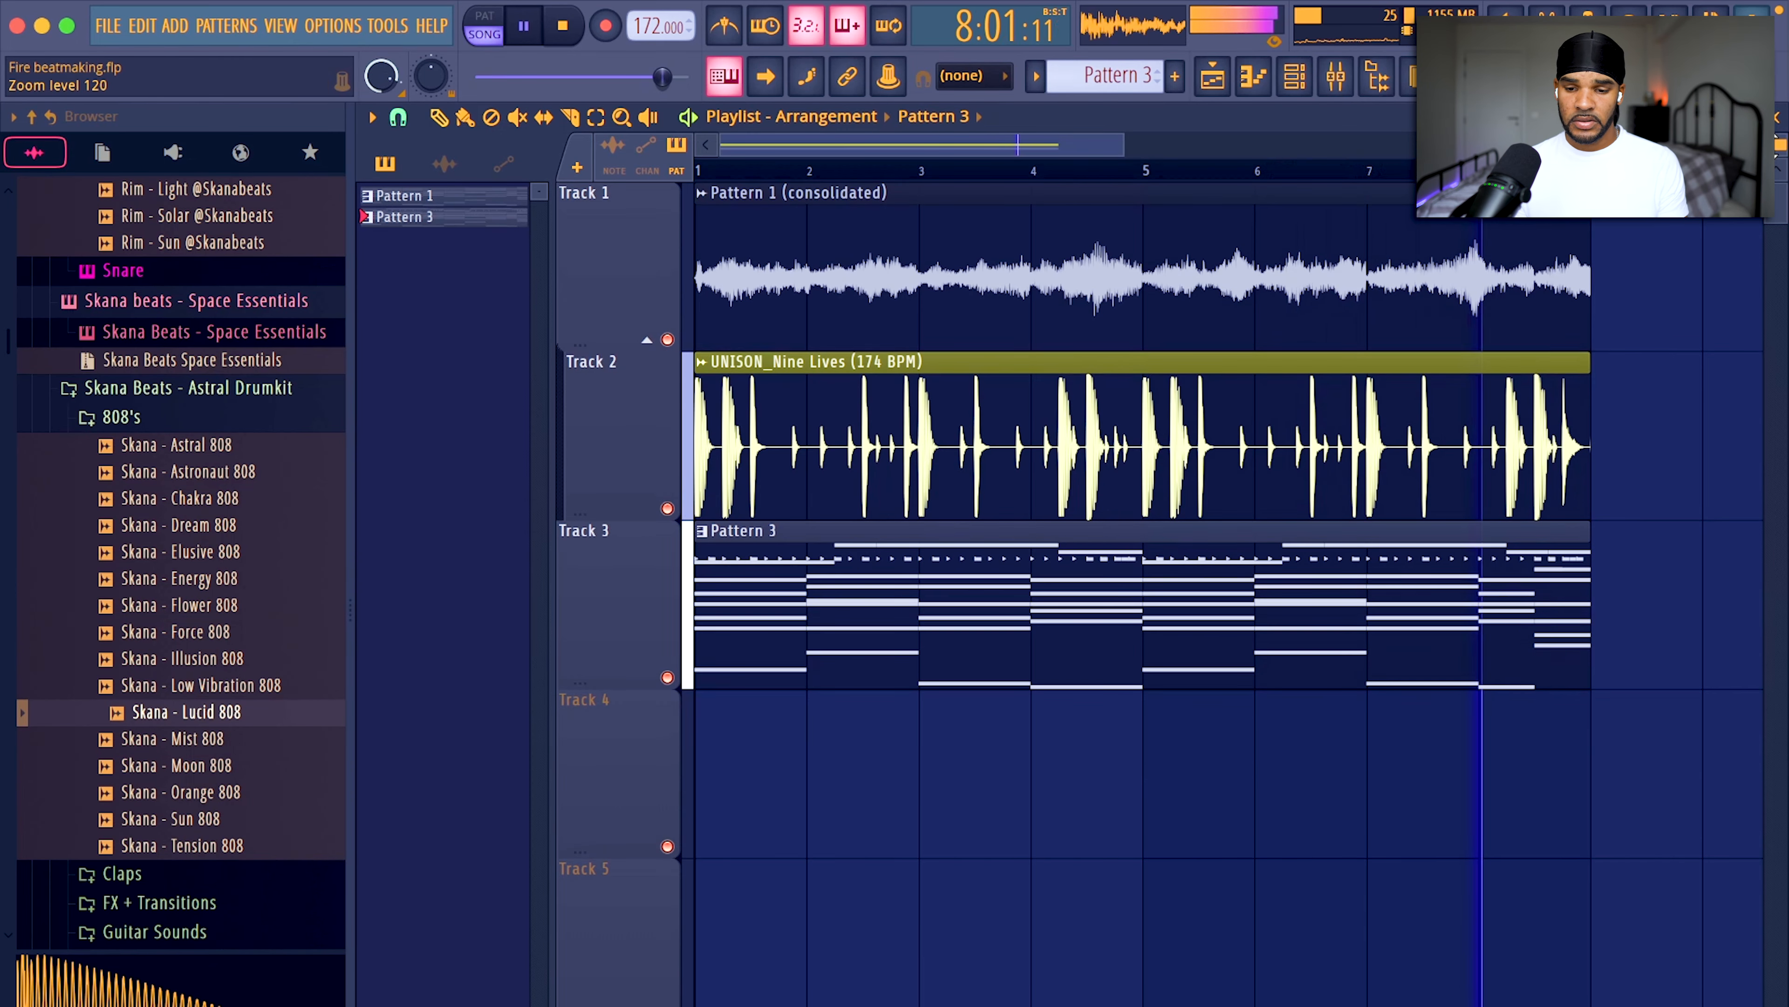
scroll(1487, 385, down, 2)
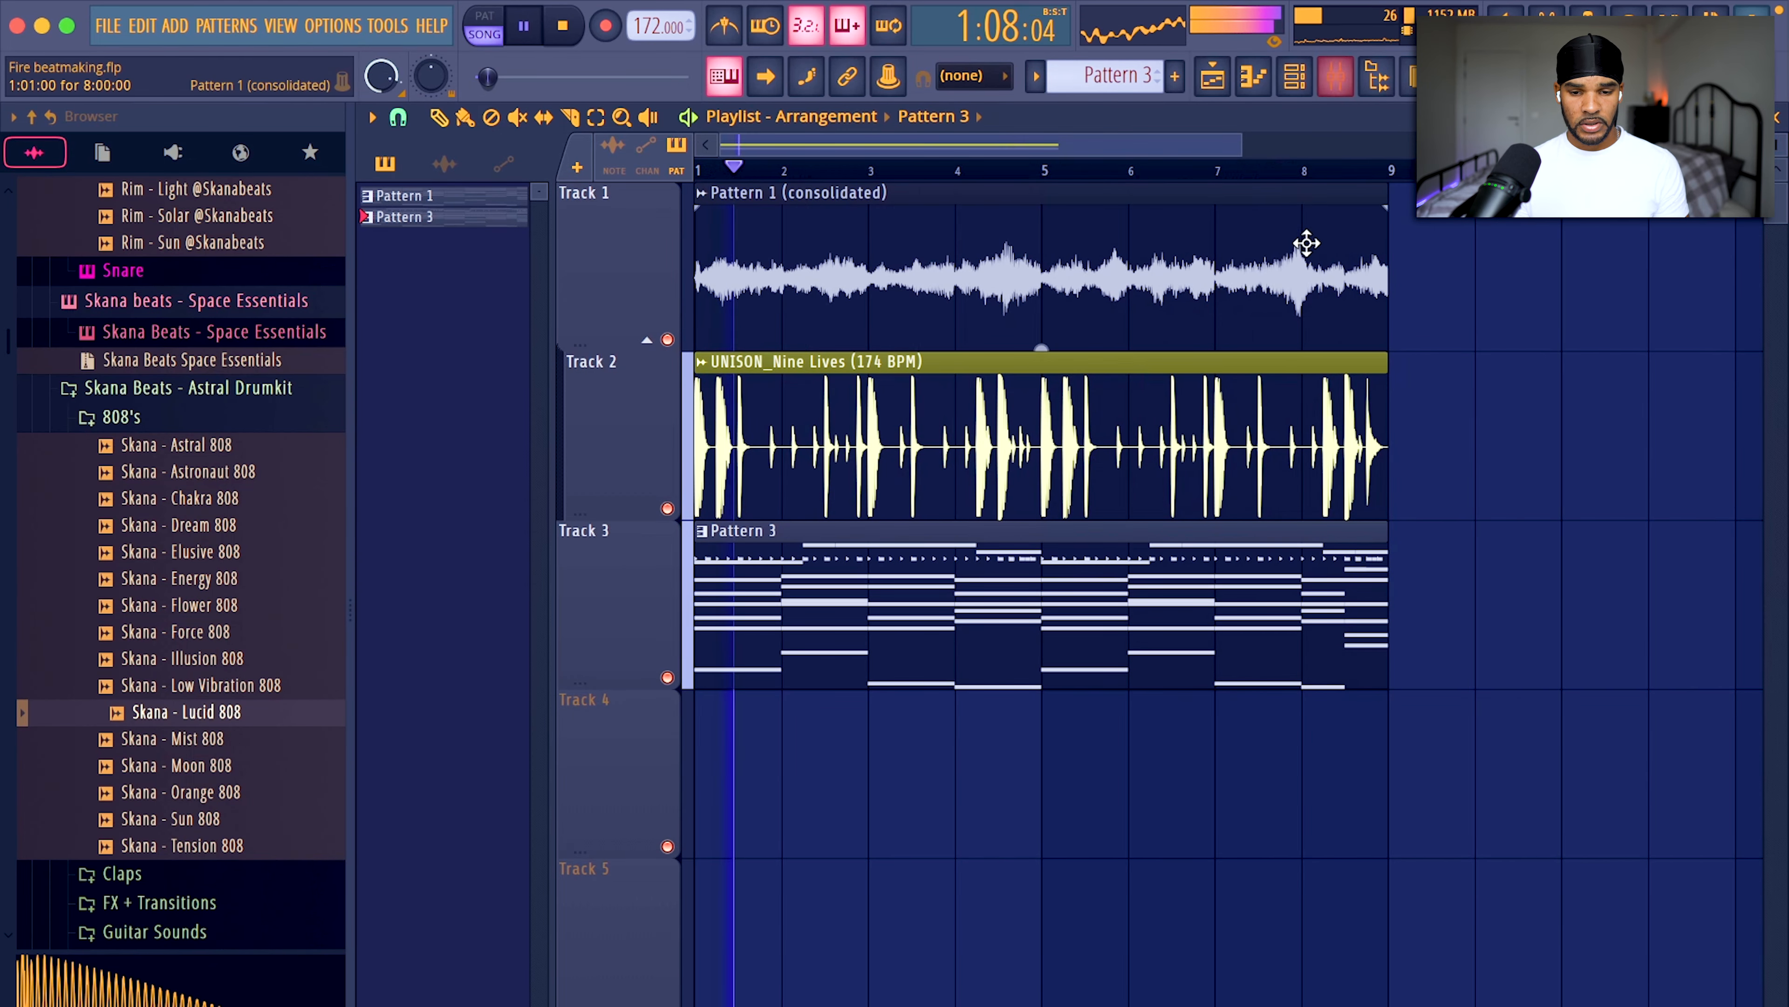
scroll(1118, 76, up, 1)
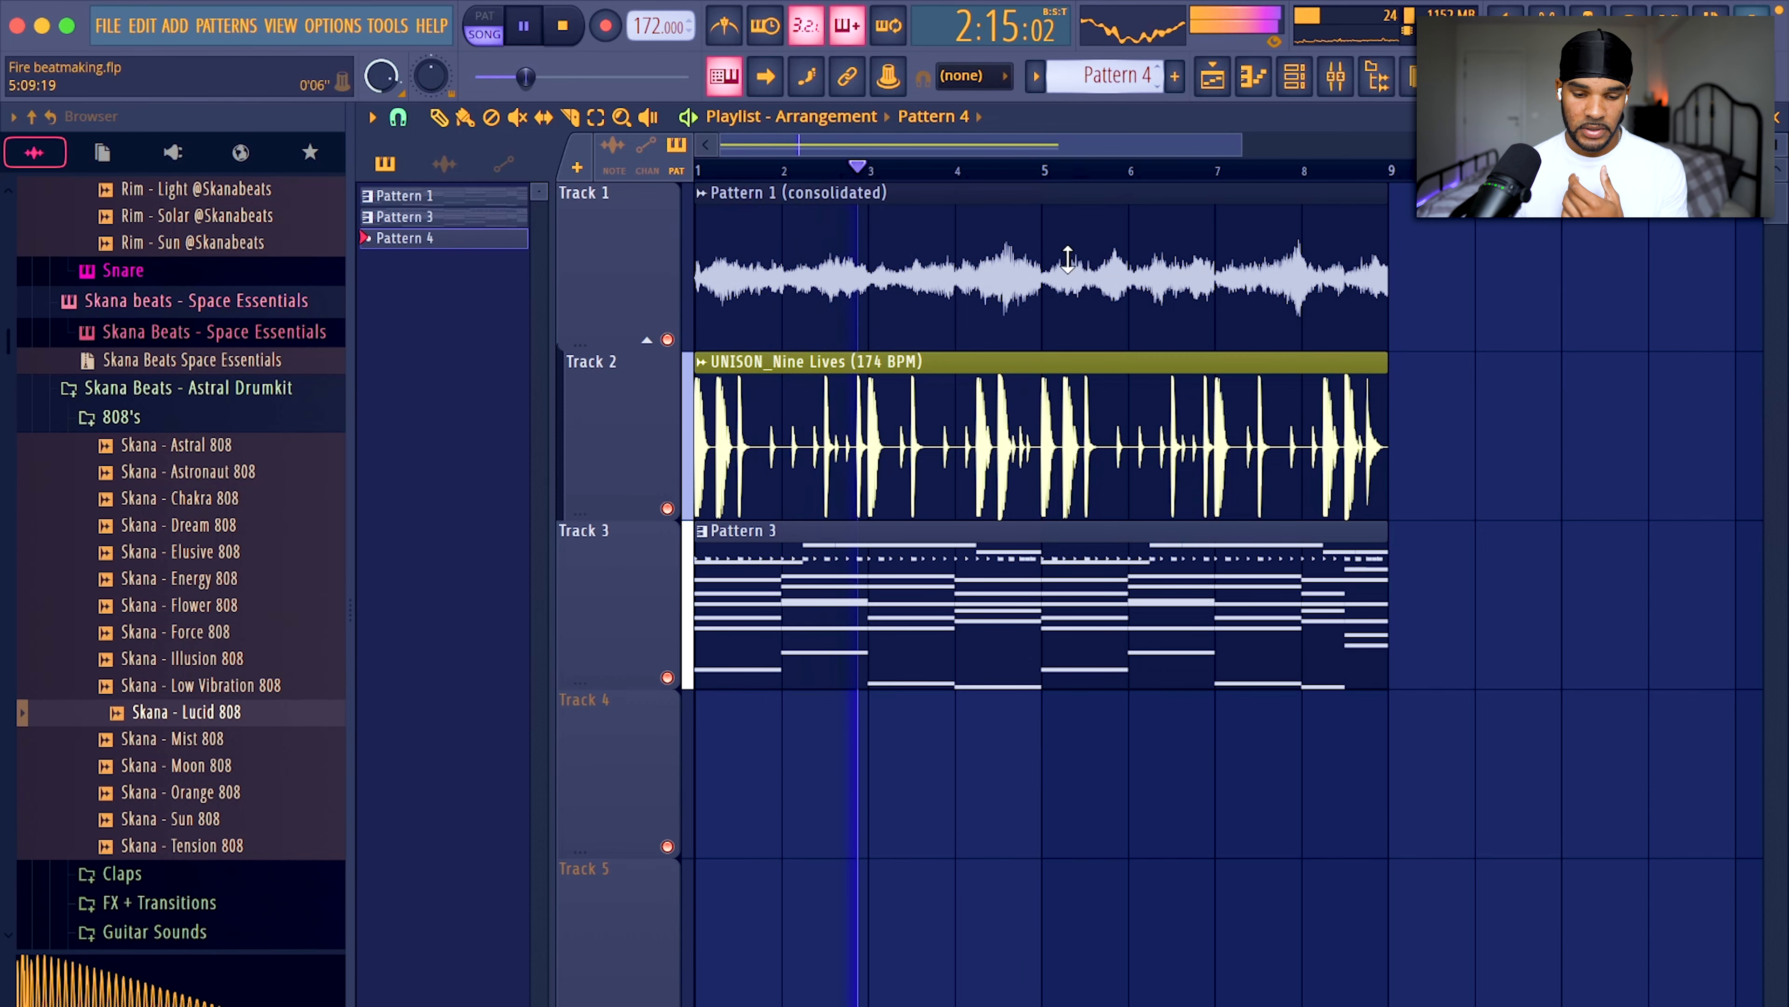
click(742, 793)
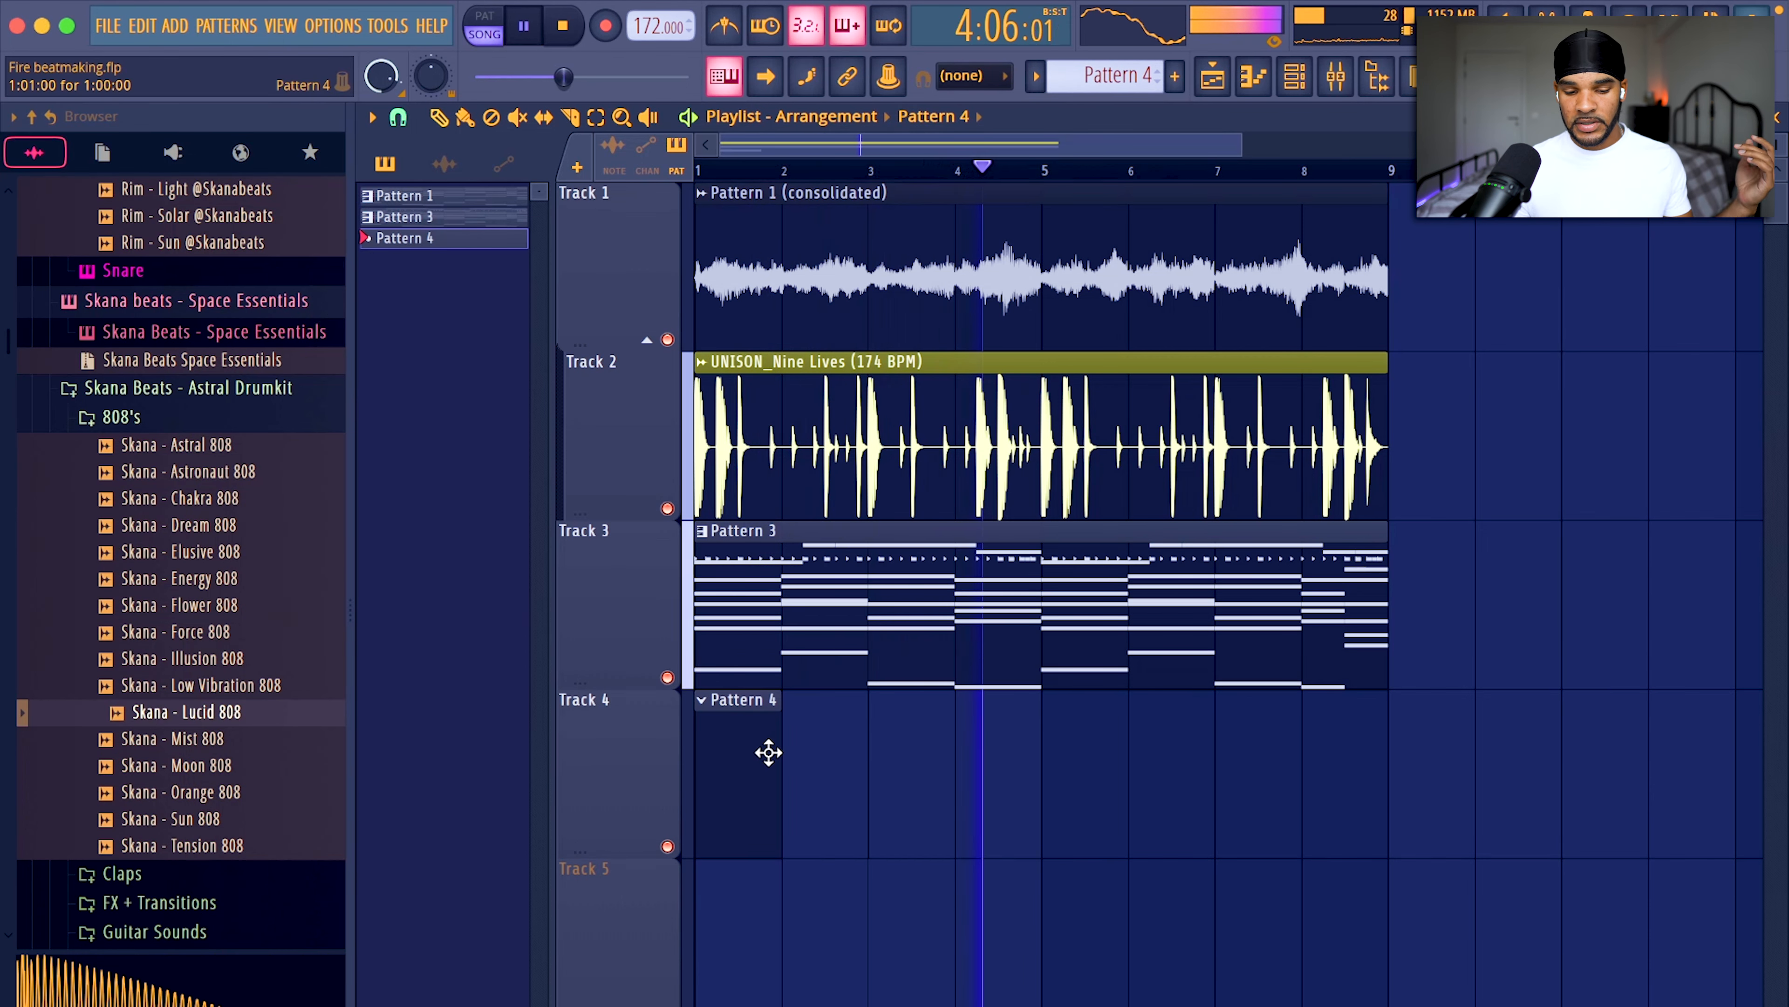
drag(778, 751, 1366, 772)
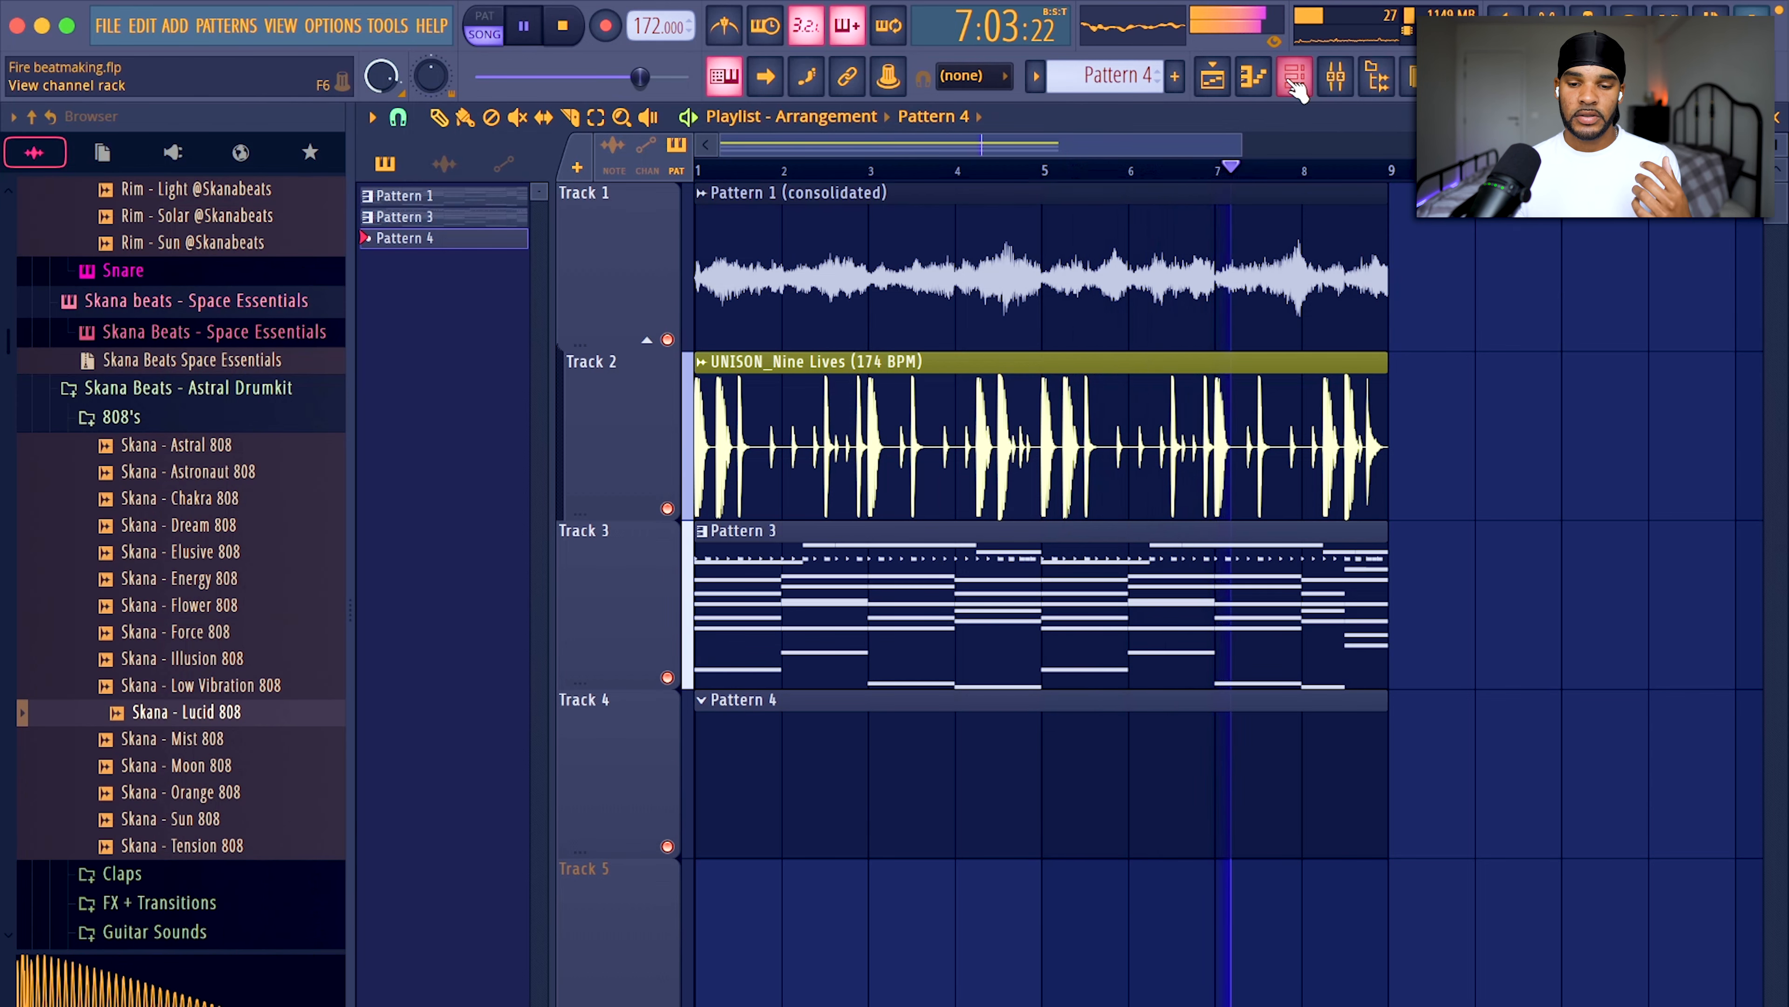
key(F6)
click(727, 788)
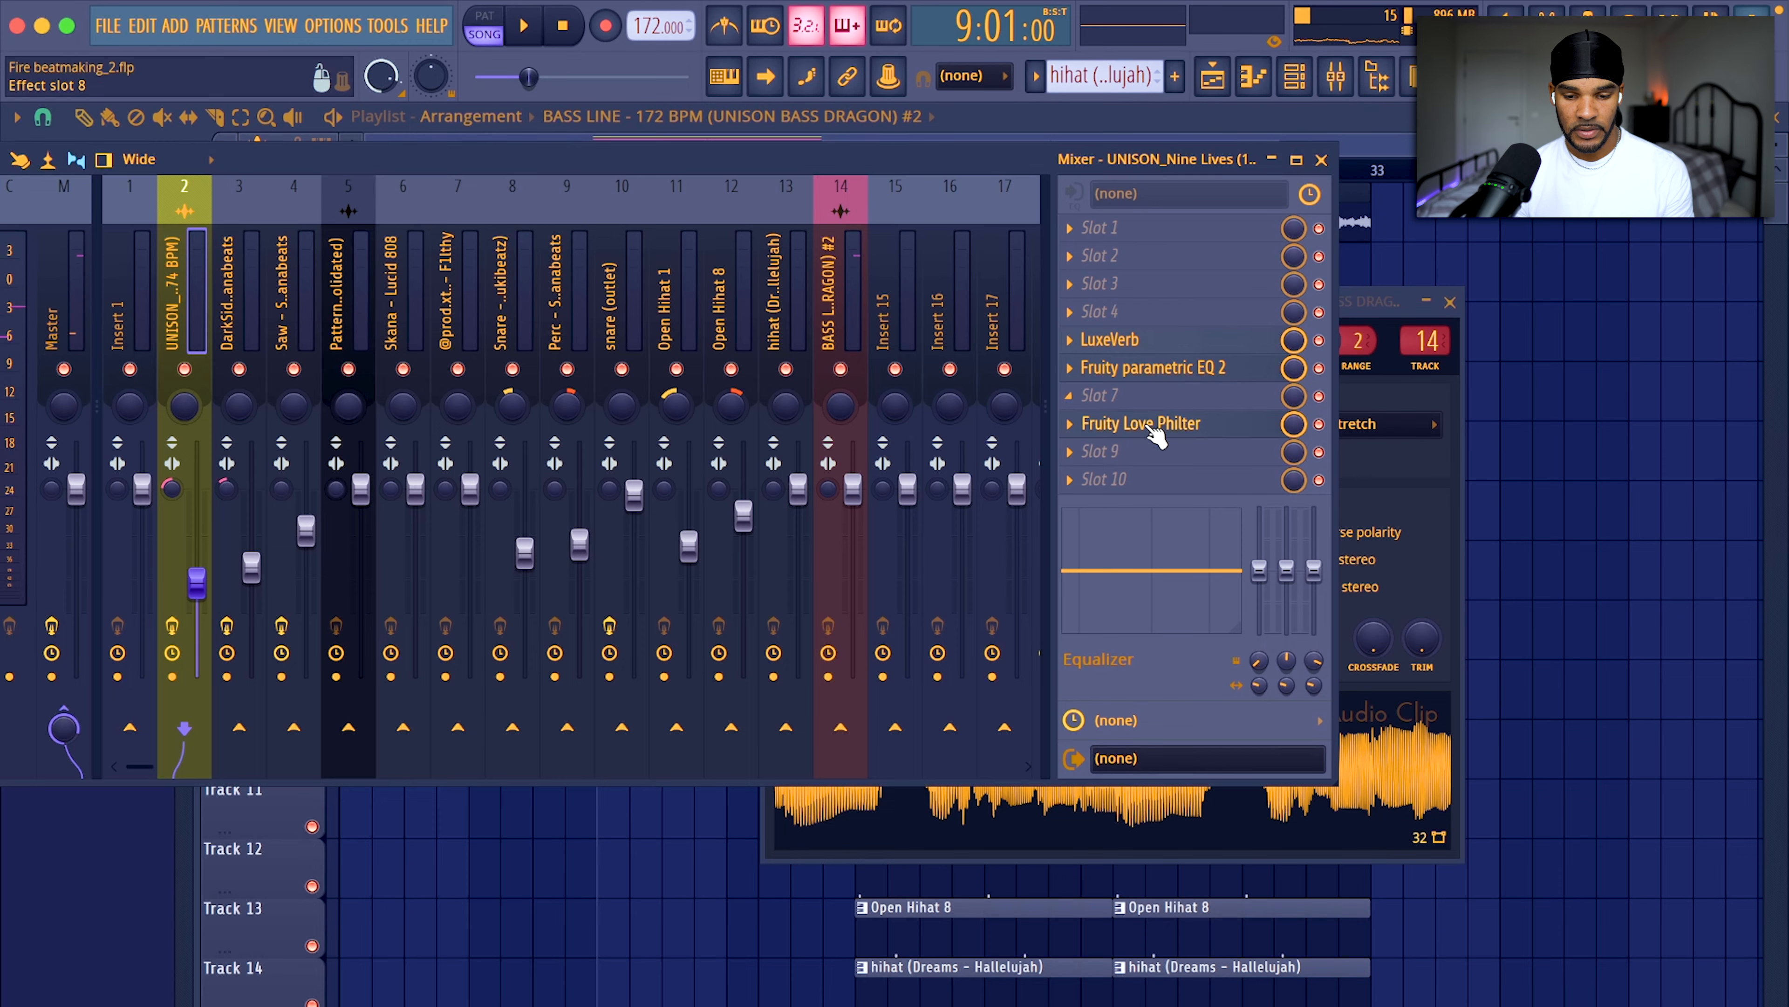
Check Fruity Love Philter on the UNISON_Nine Lives track and the BASS LINE track's effects during playback, and close the mixer.
click(1155, 425)
key(space)
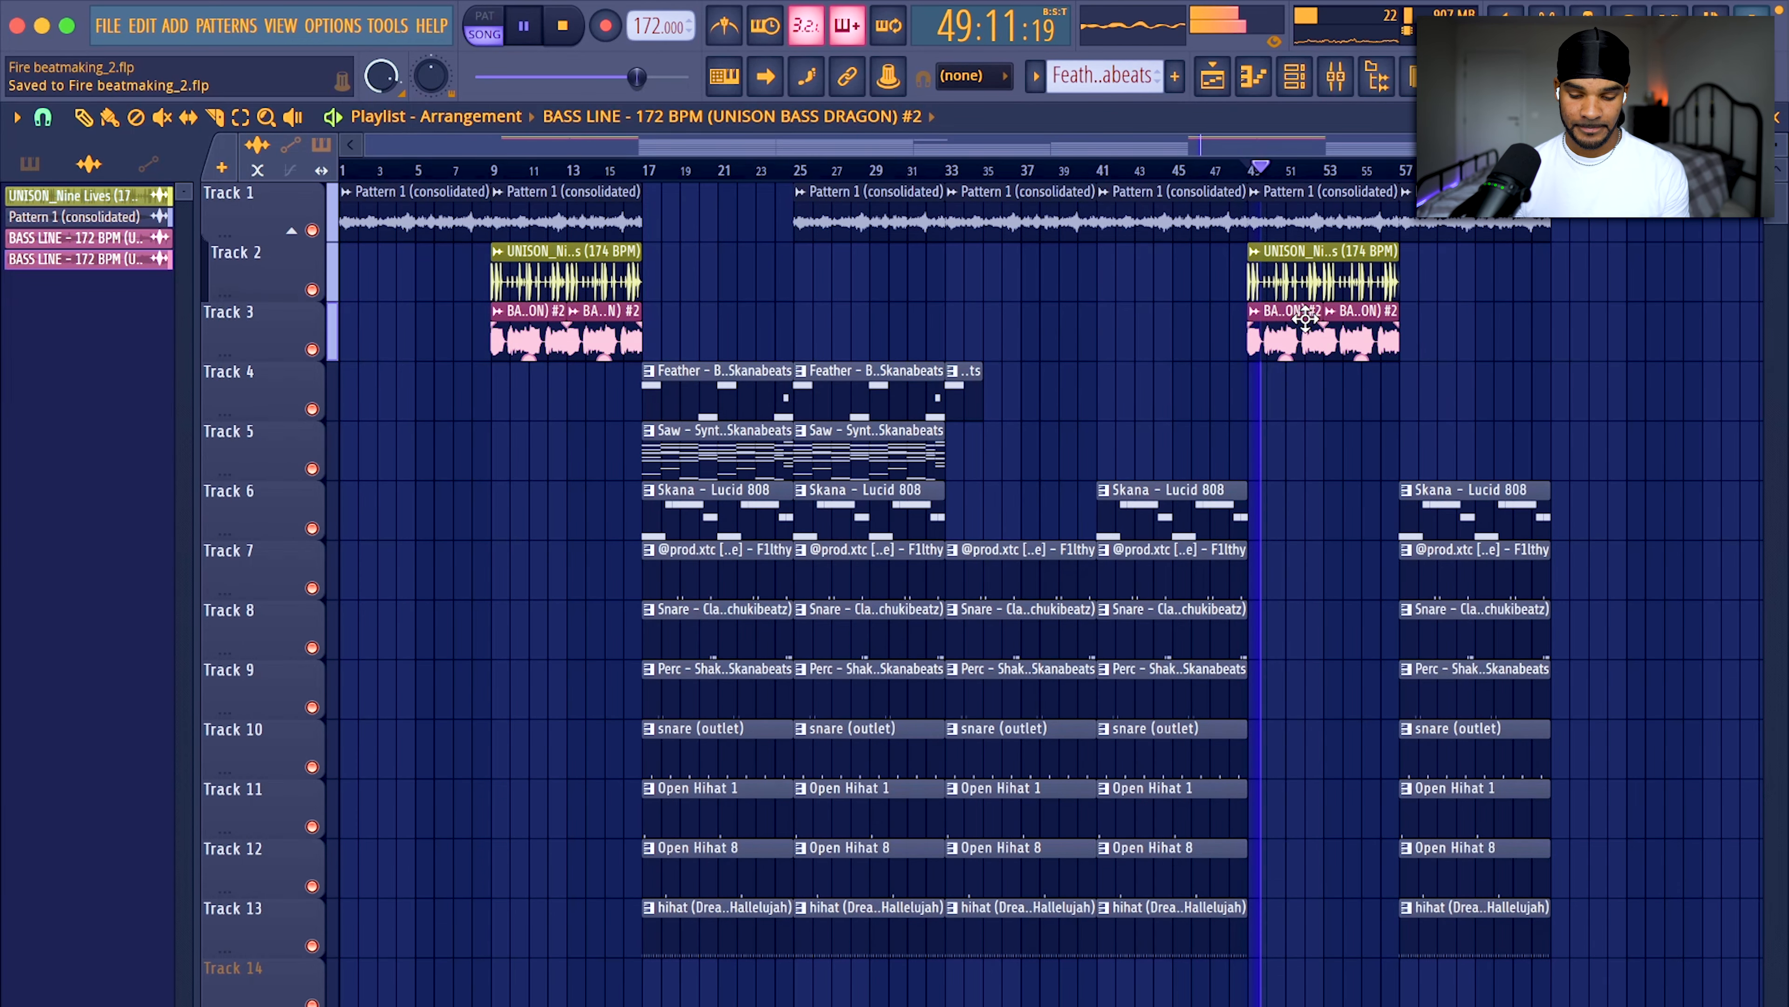
click(1335, 88)
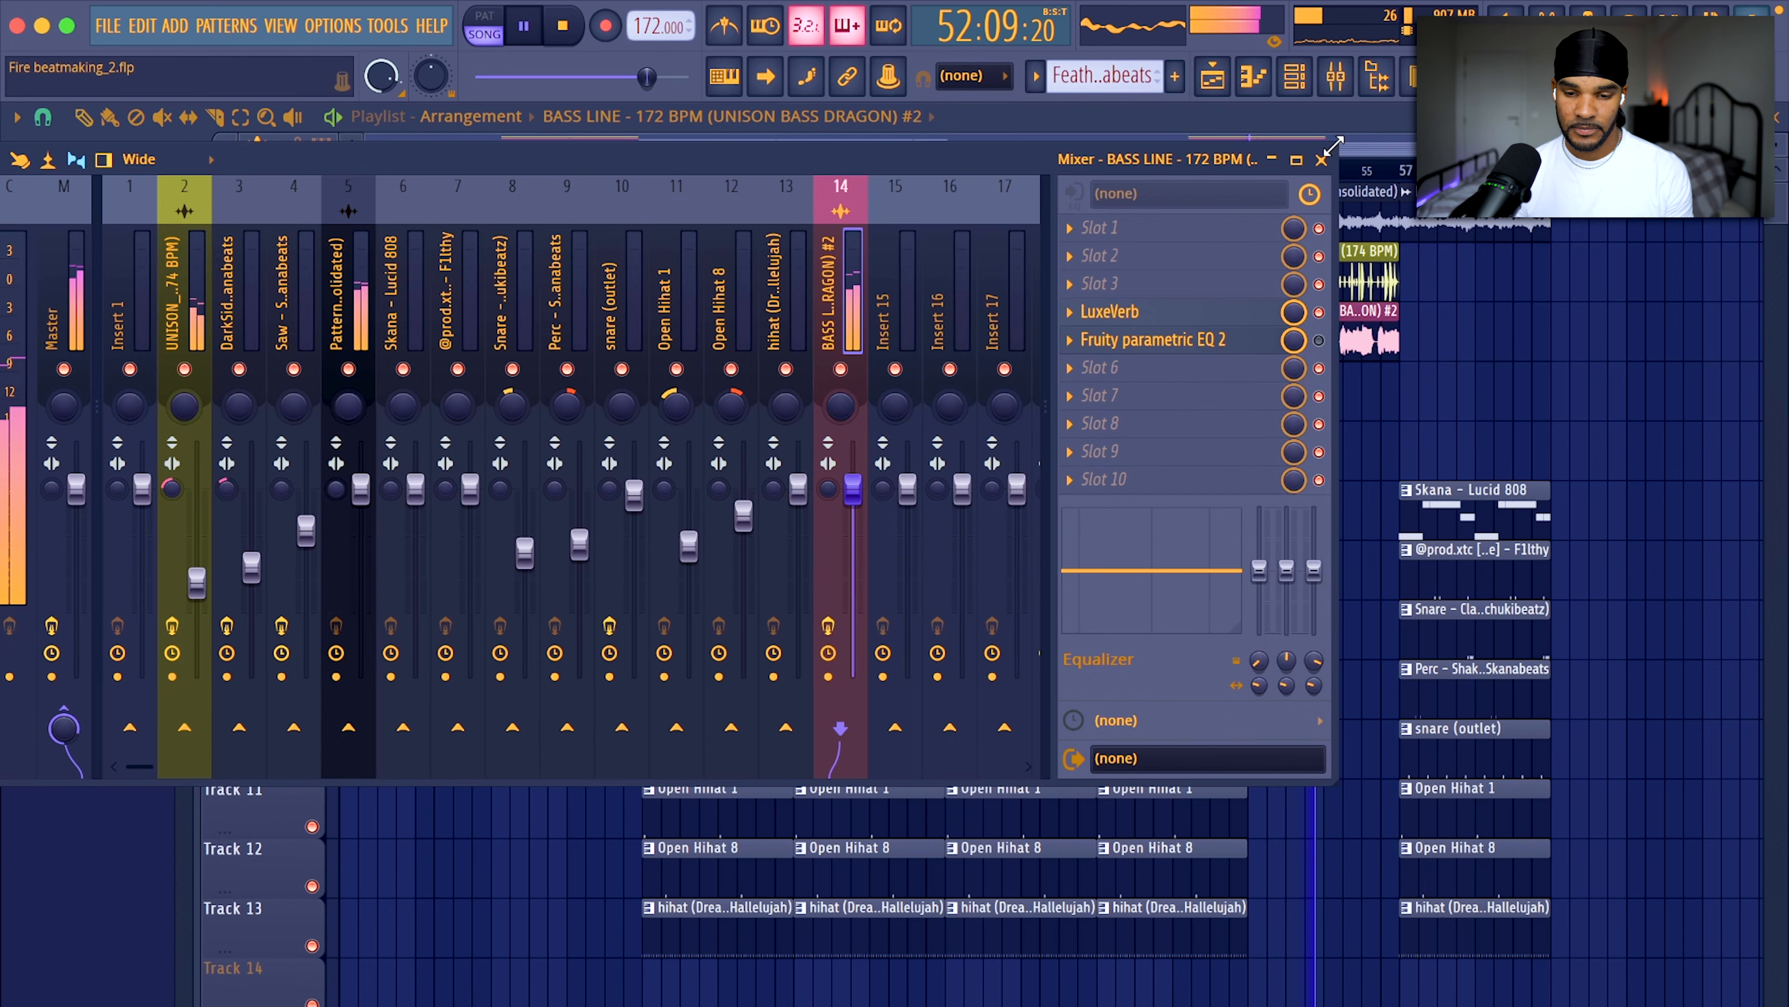
click(1322, 159)
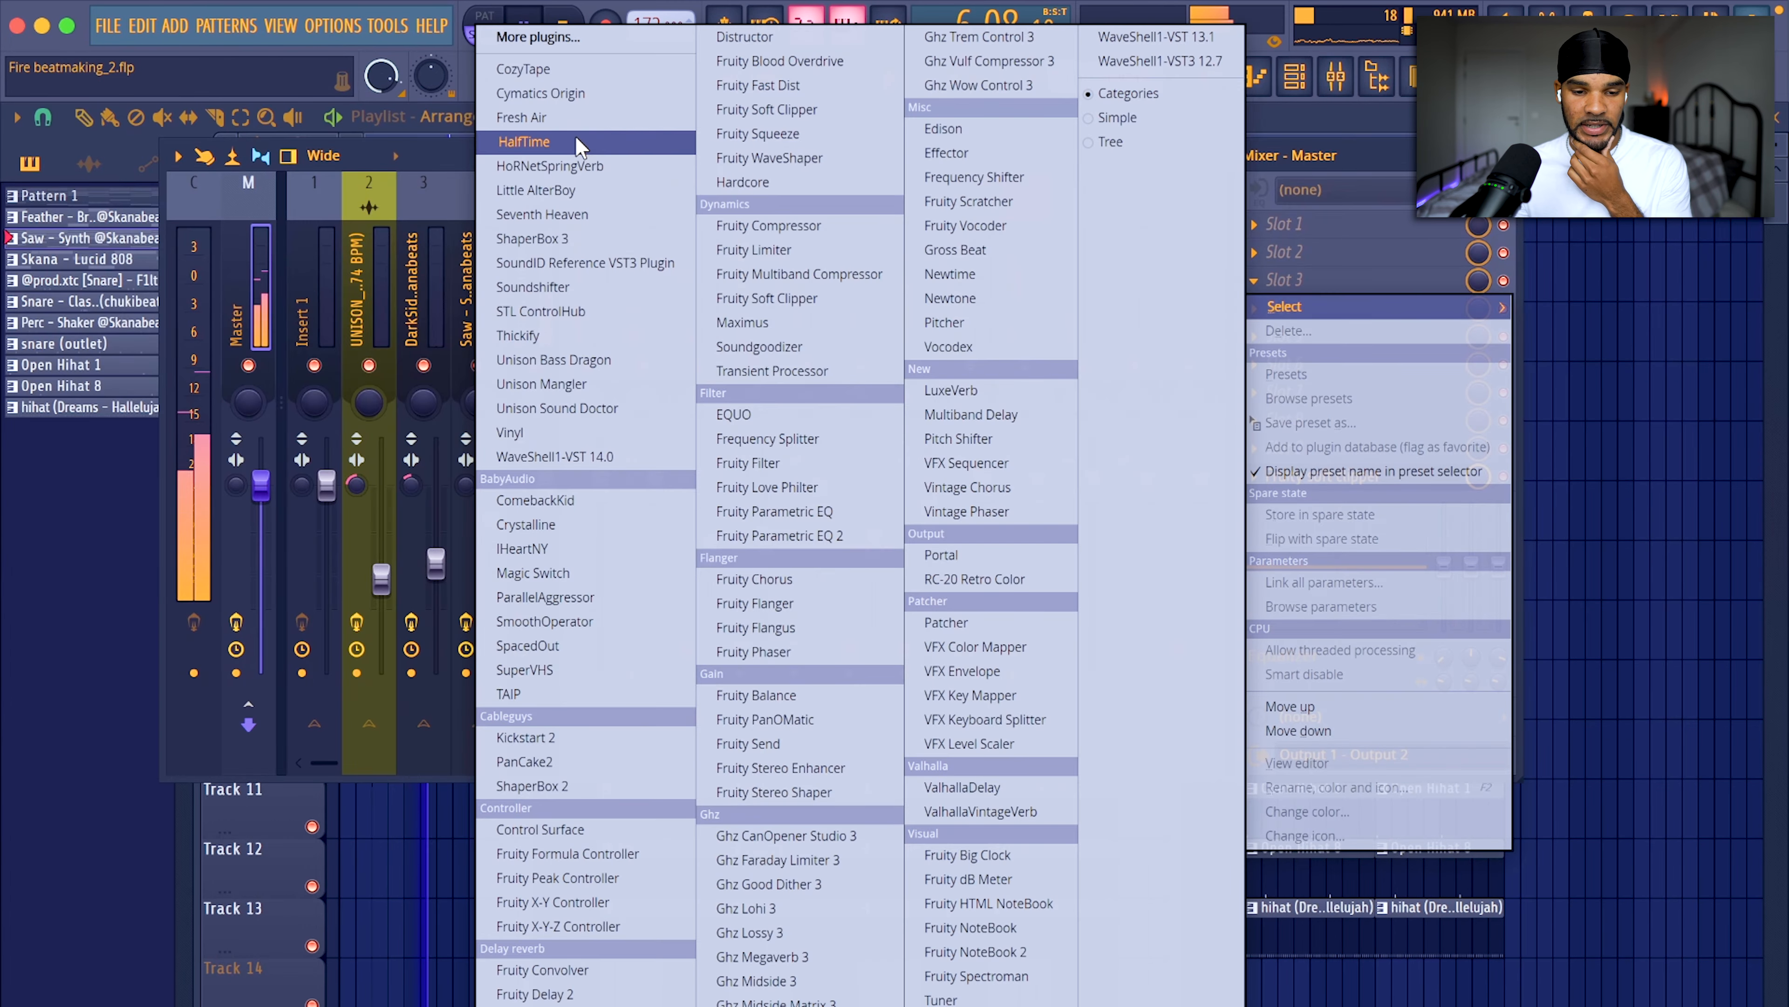
Add HalfTime in slot 3 and ValhallaVintageVerb in slot 5 of the Master track.
click(561, 246)
click(750, 200)
click(1268, 336)
mouse_move(1283, 362)
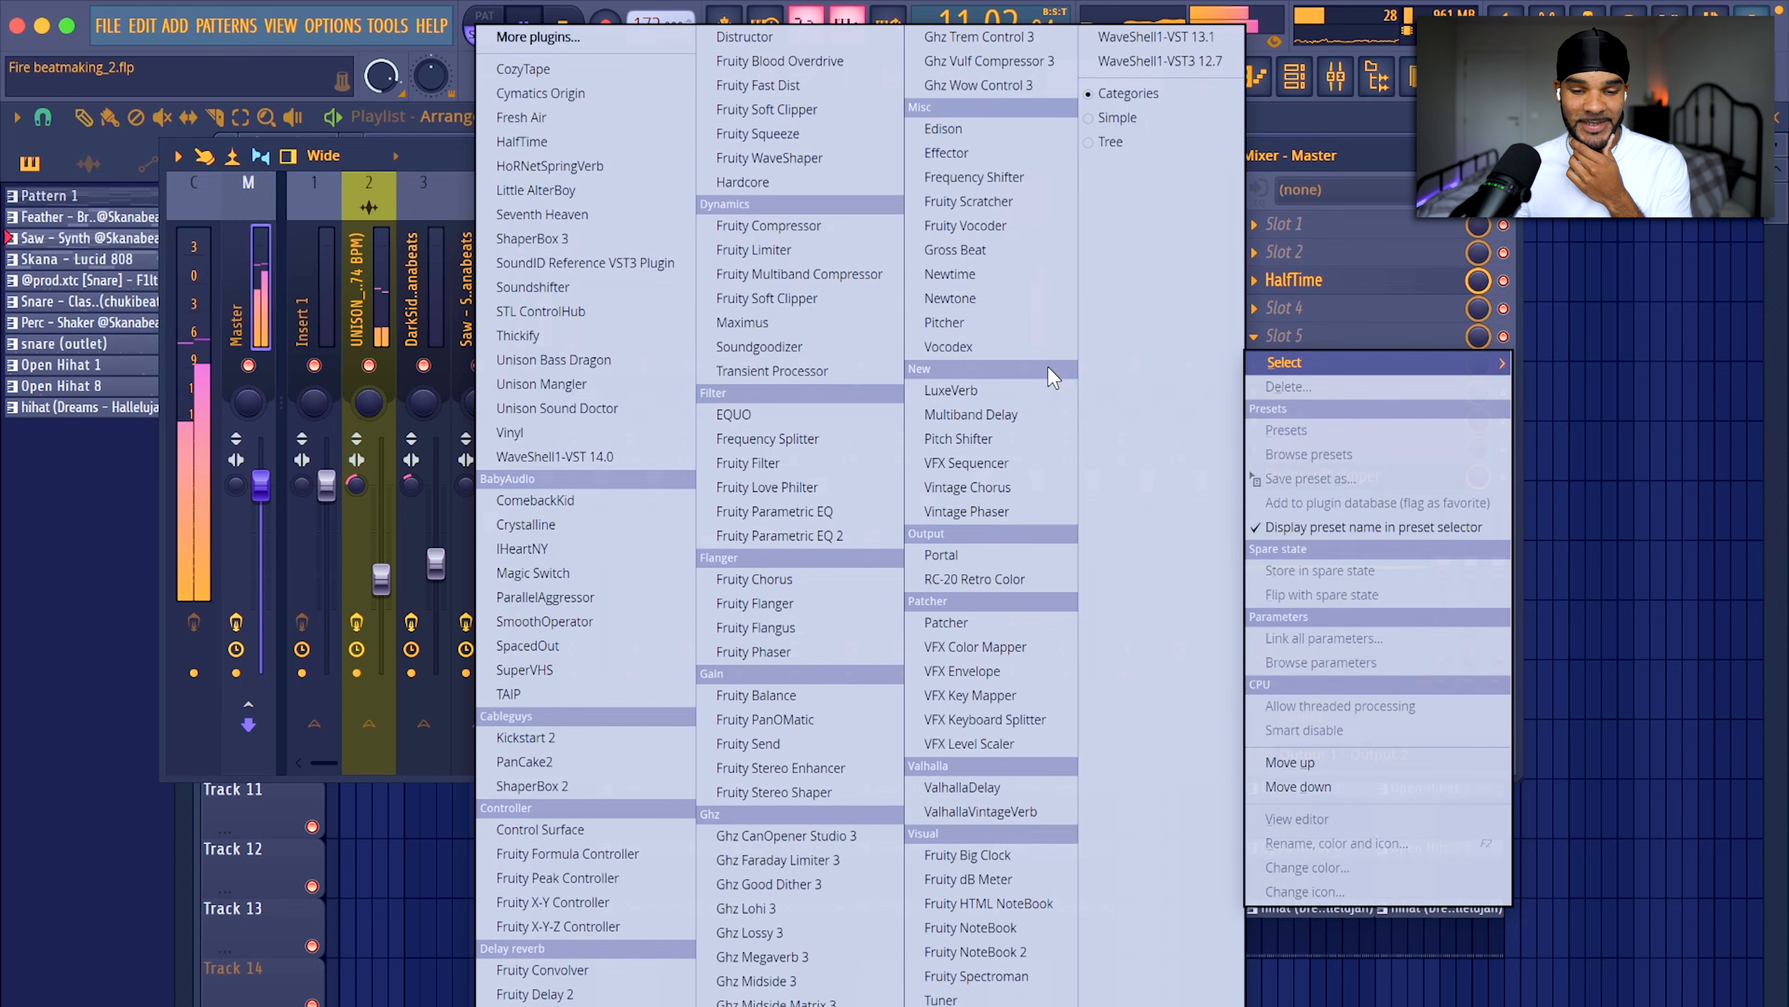
click(986, 812)
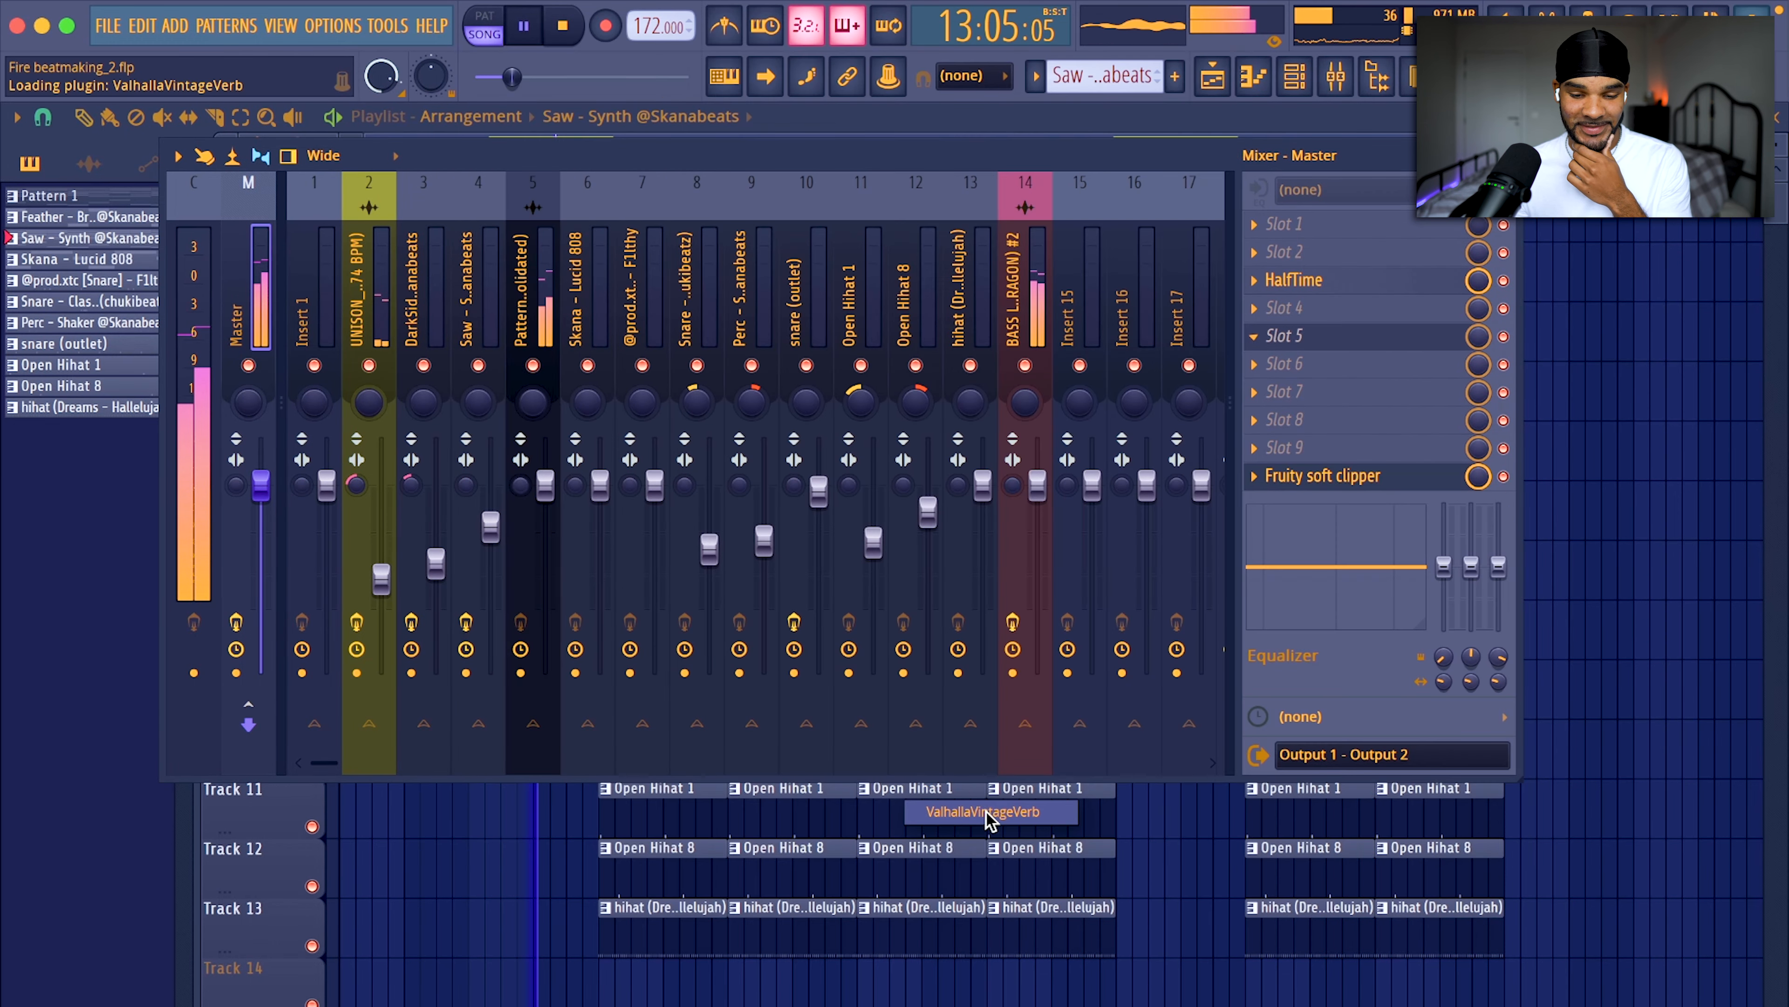
Adjust the Master's reverb and Fruity parametric EQ 2 settings, and add Soundshifter in slot 7.
drag(285, 465, 313, 595)
drag(461, 606, 476, 678)
drag(444, 550, 425, 489)
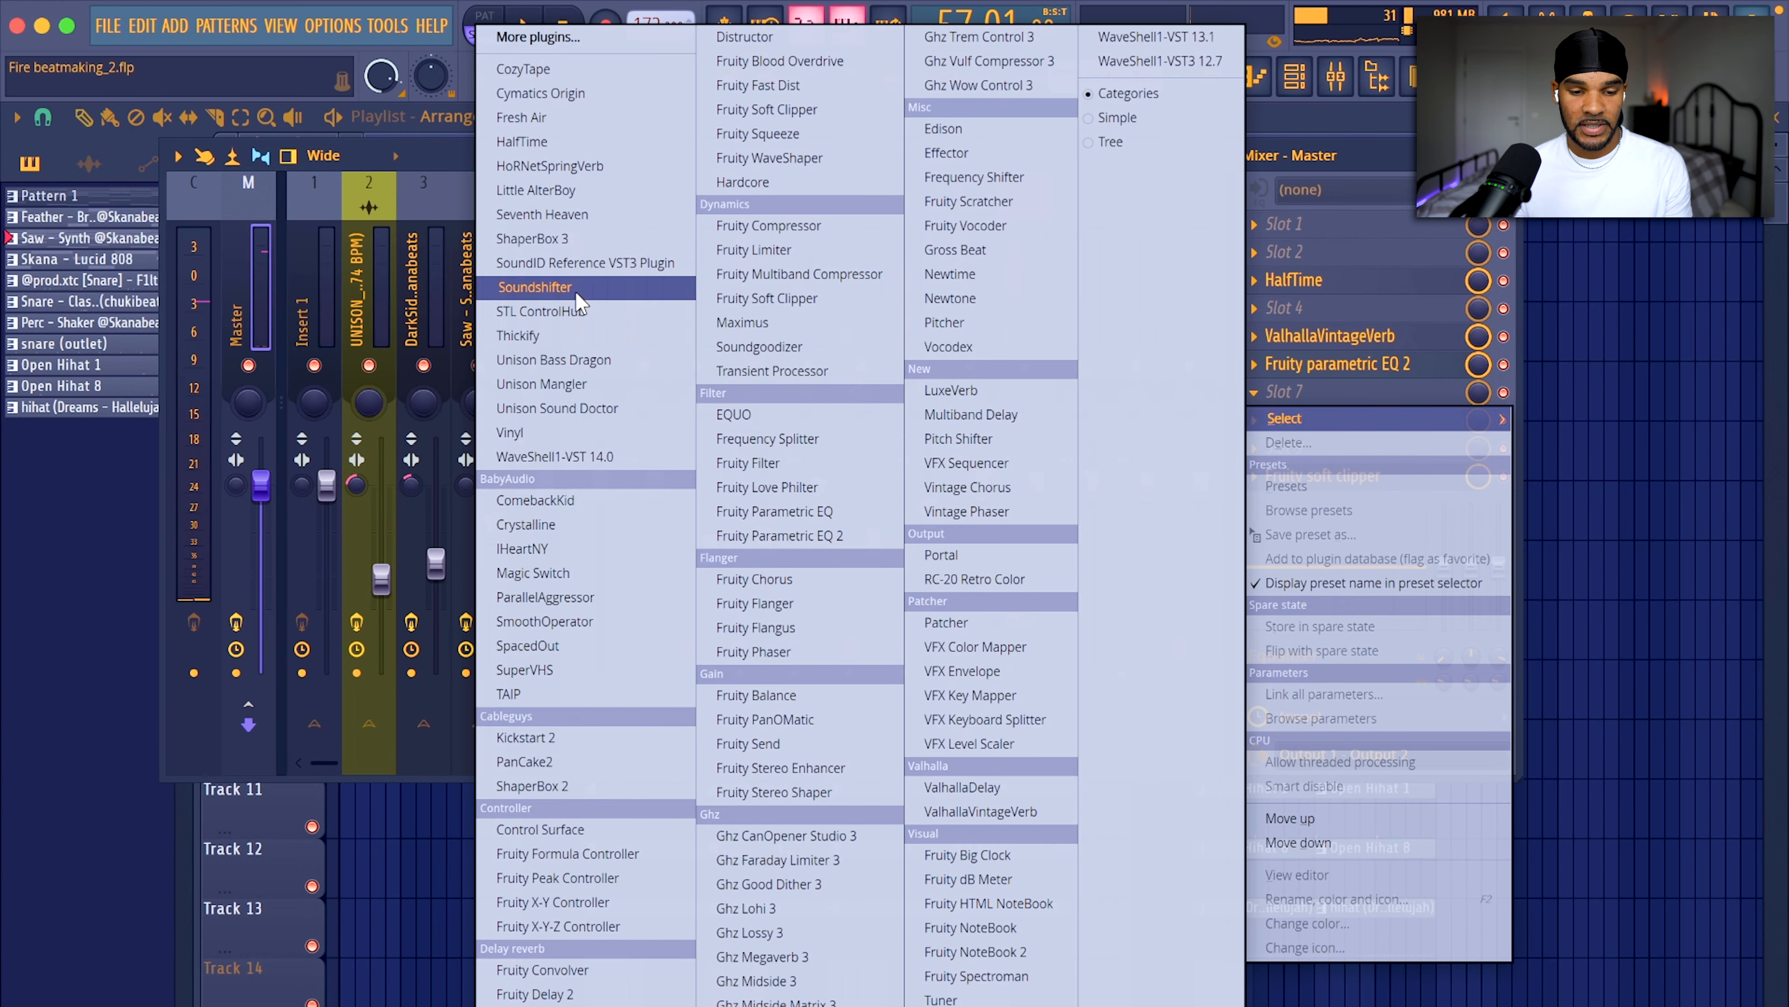
click(574, 289)
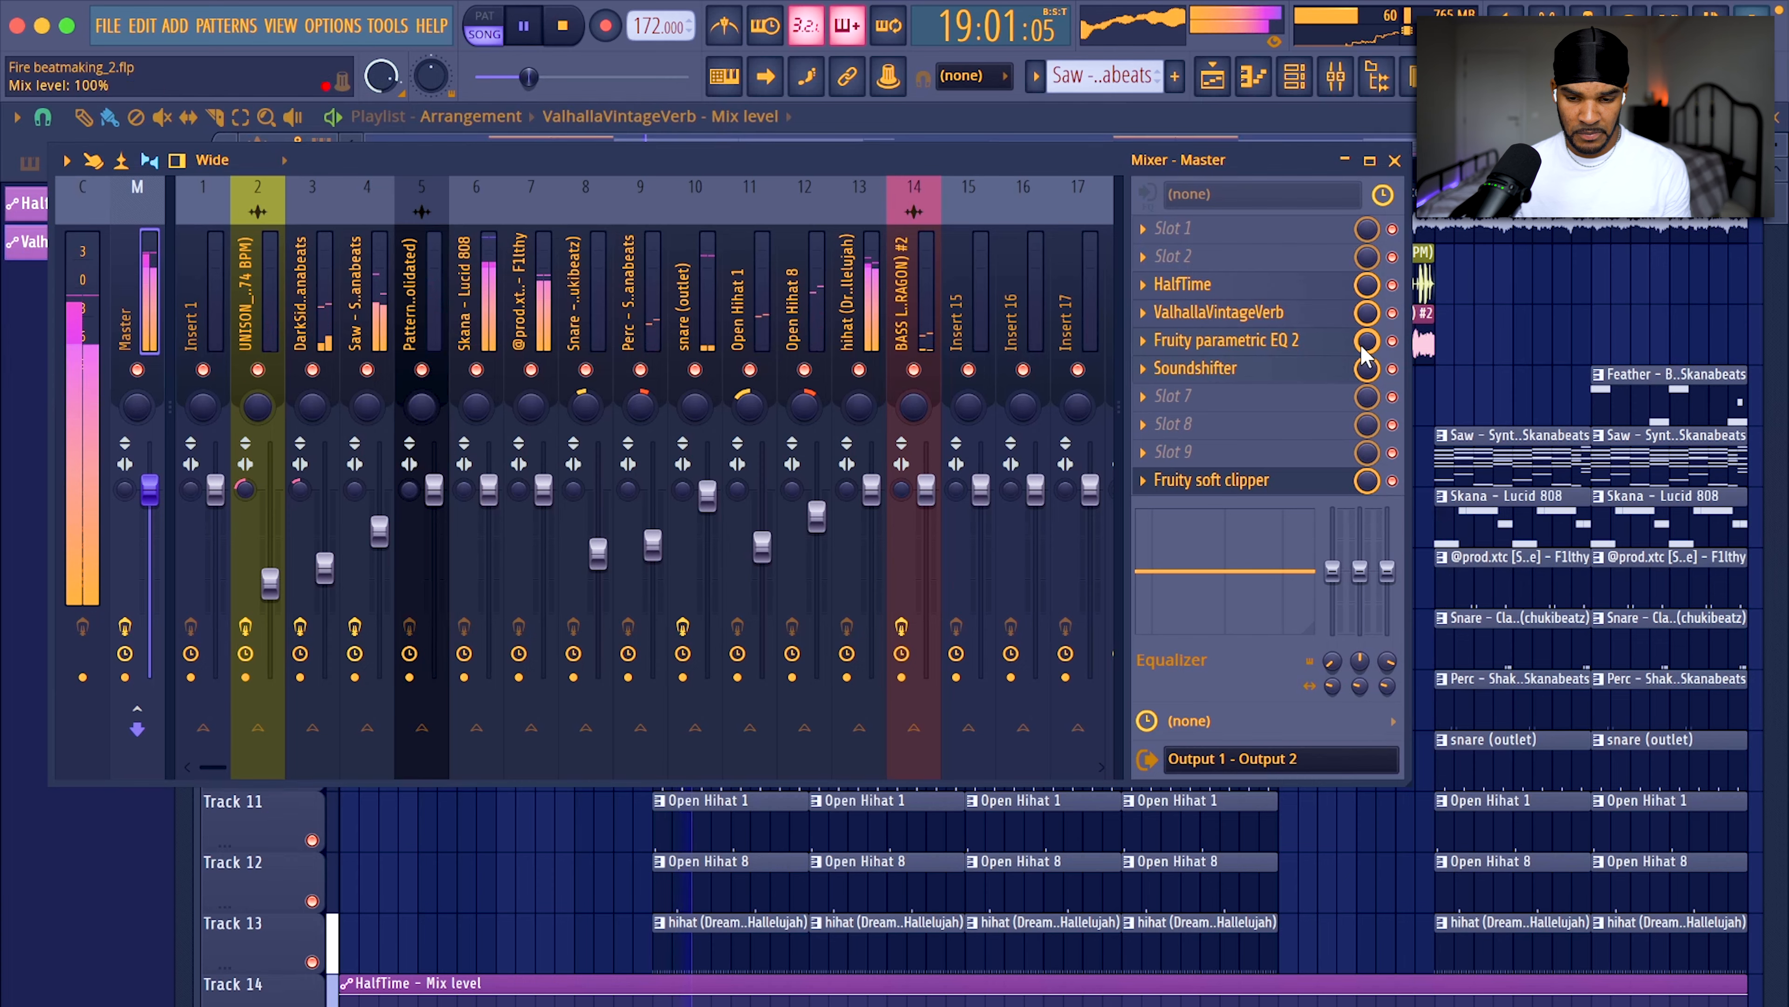
Create automation clips for the mix levels of Fruity parametric EQ 2 and Soundshifter on the Master track.
right_click(1365, 356)
click(1444, 539)
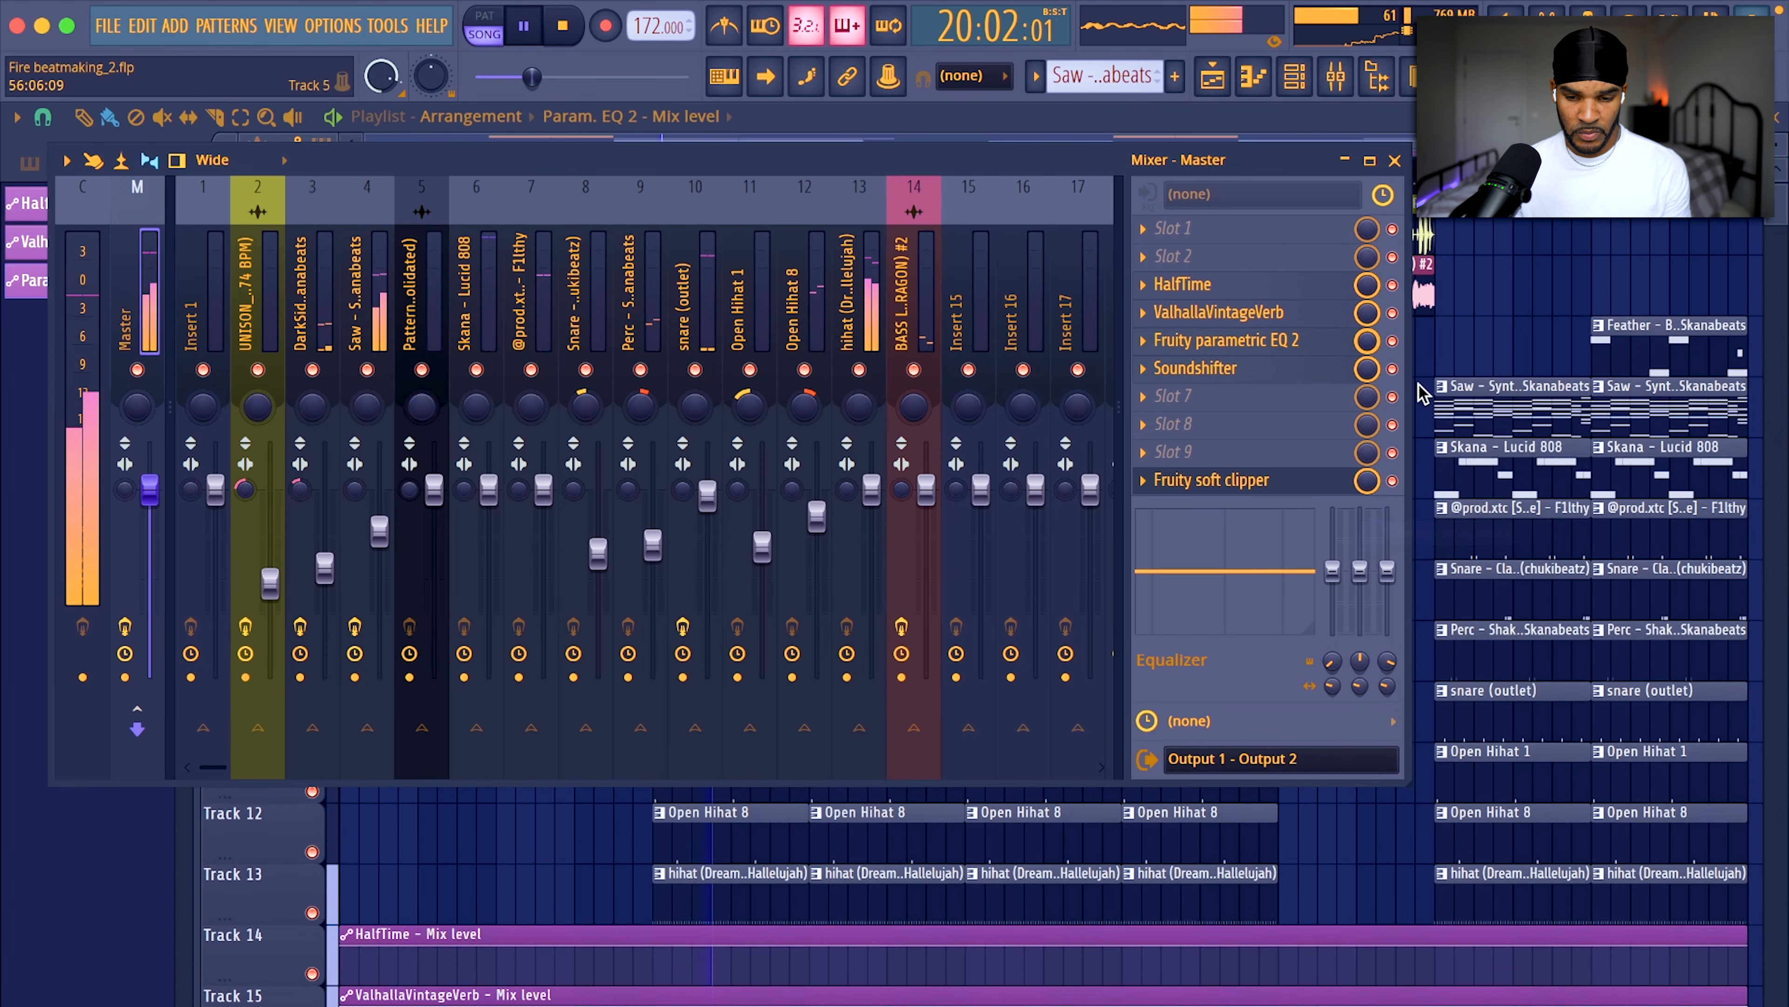
right_click(1367, 370)
click(1451, 560)
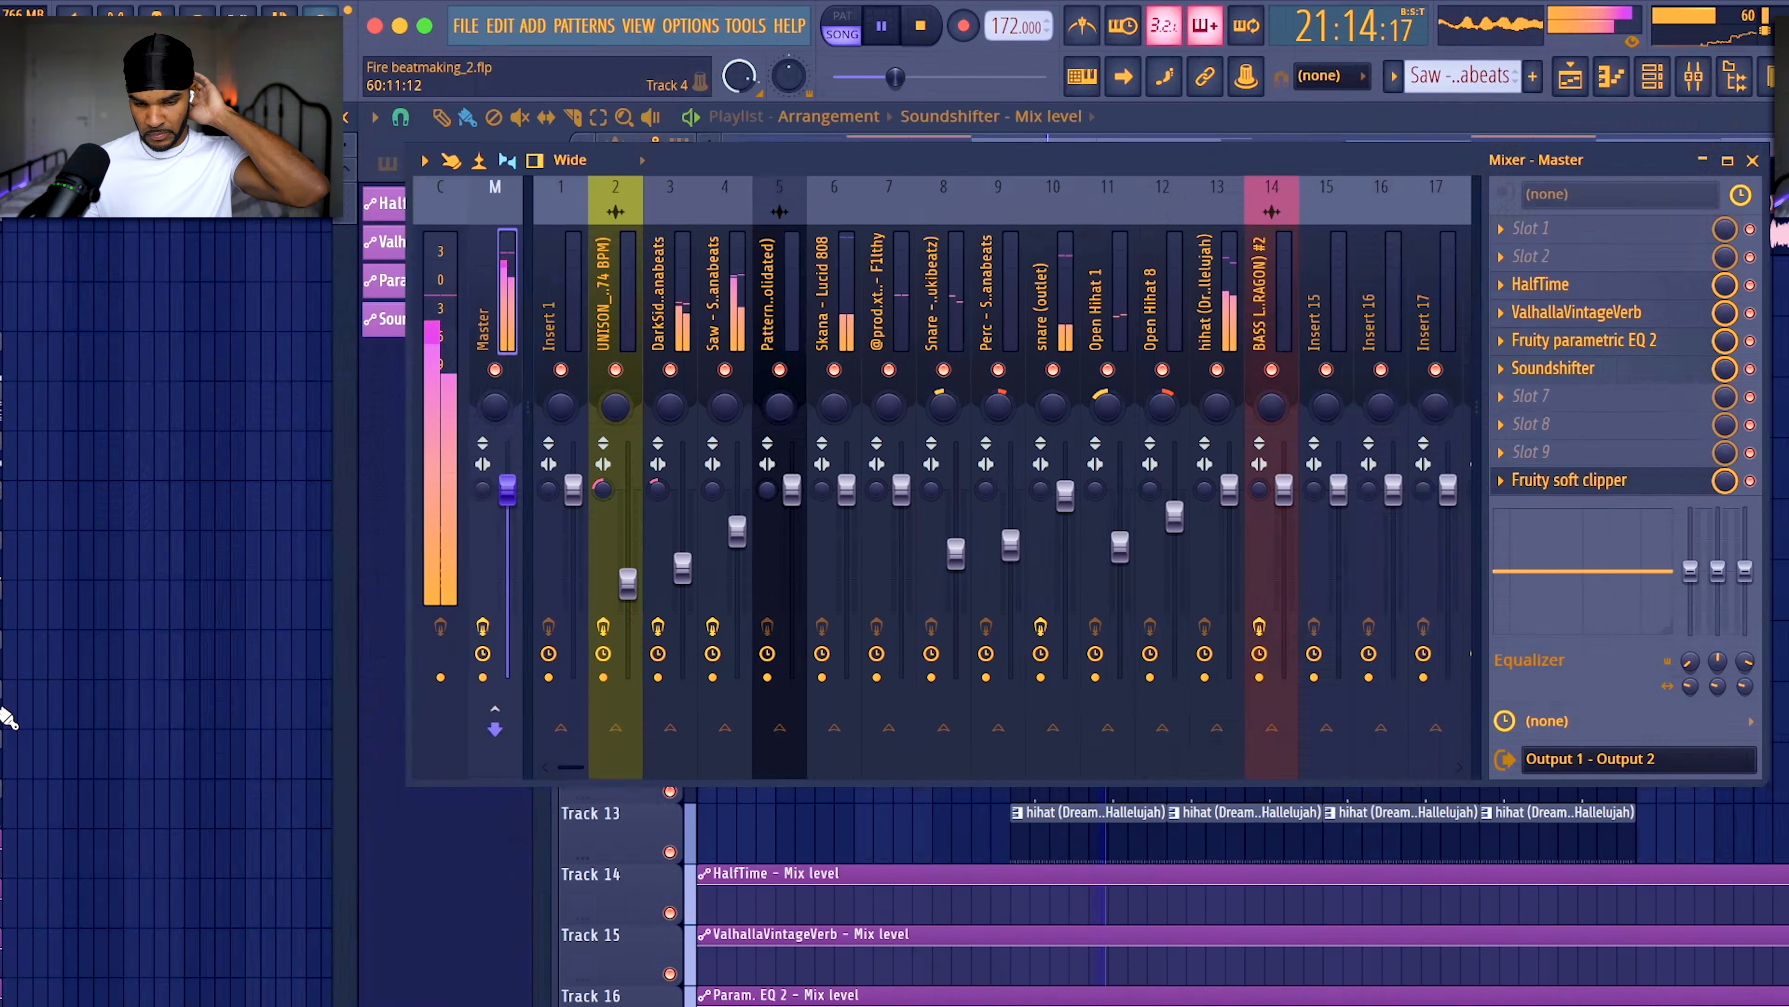